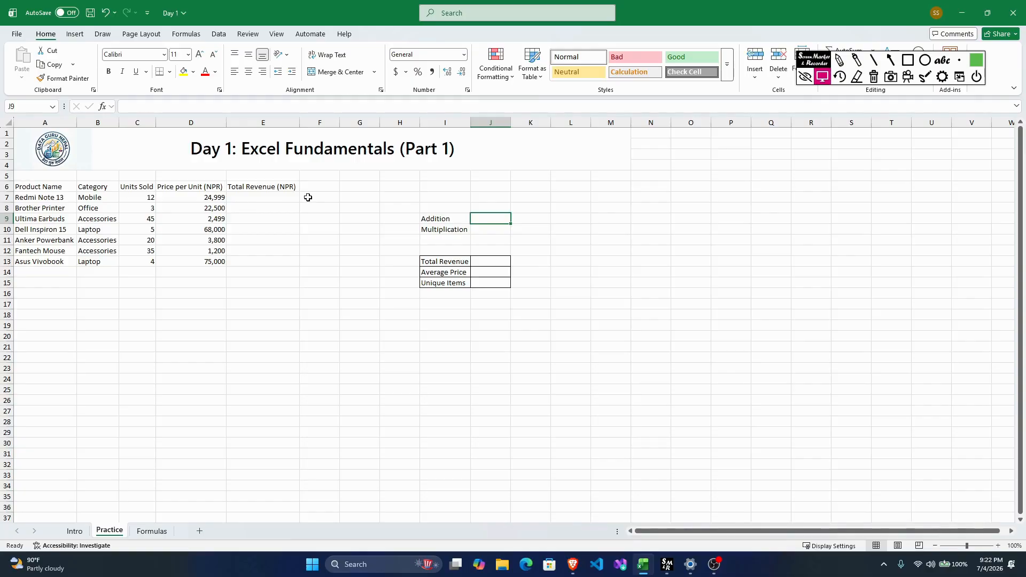
Look over the Practice sheet's product table, and examine the mathematical and counting formula explanations from SUM to COUNTBLANK on the Formulas sheet
drag(271, 188, 56, 262)
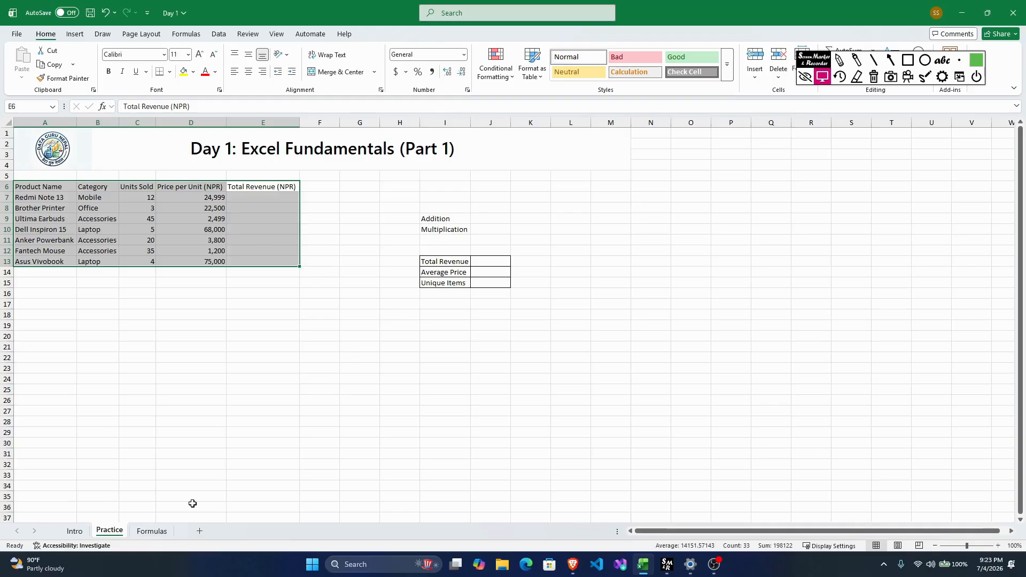
key(ctrl+Page_Down)
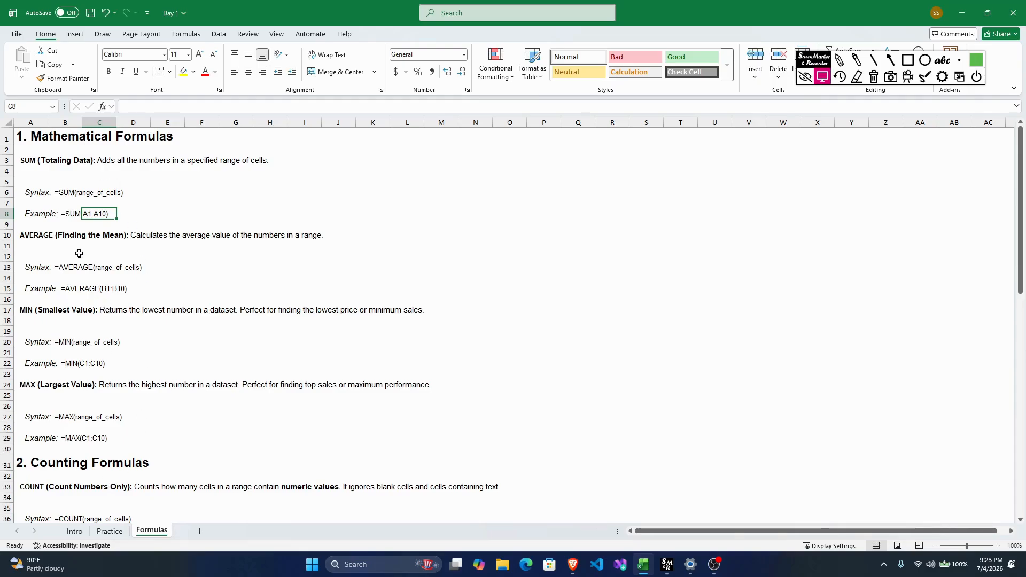
click(28, 160)
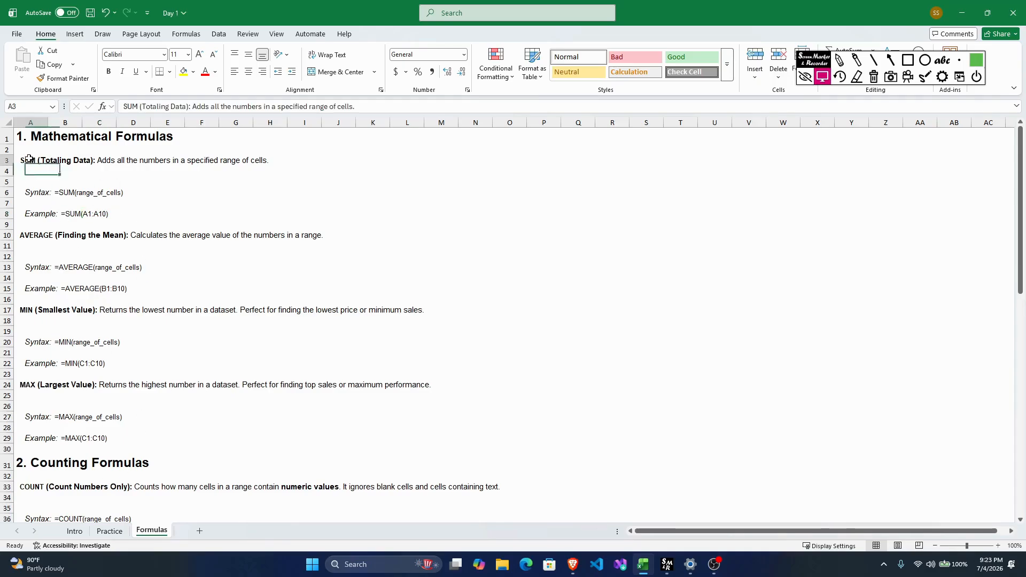
click(41, 238)
click(26, 310)
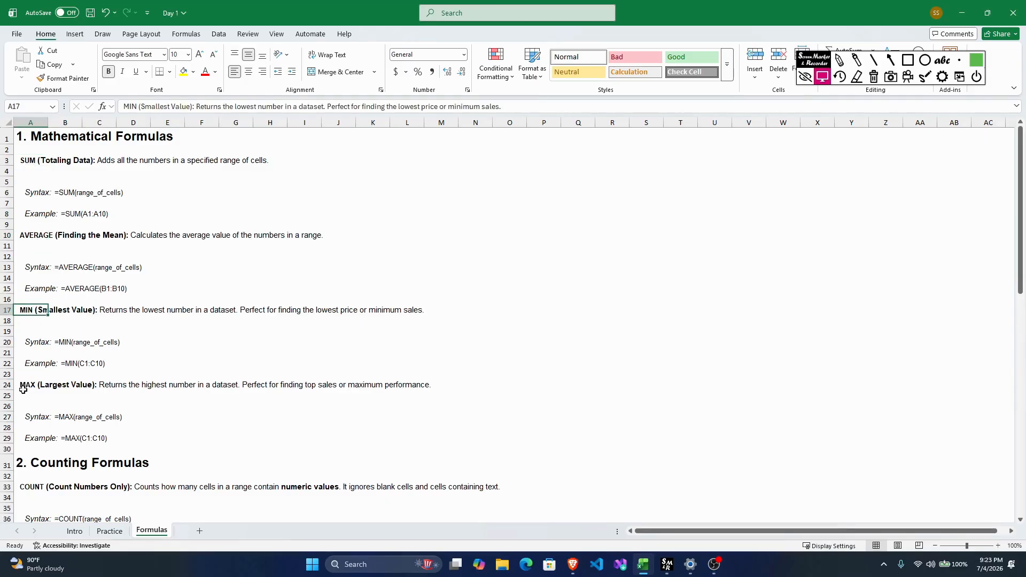
click(25, 394)
scroll(39, 341, down, 5)
click(27, 327)
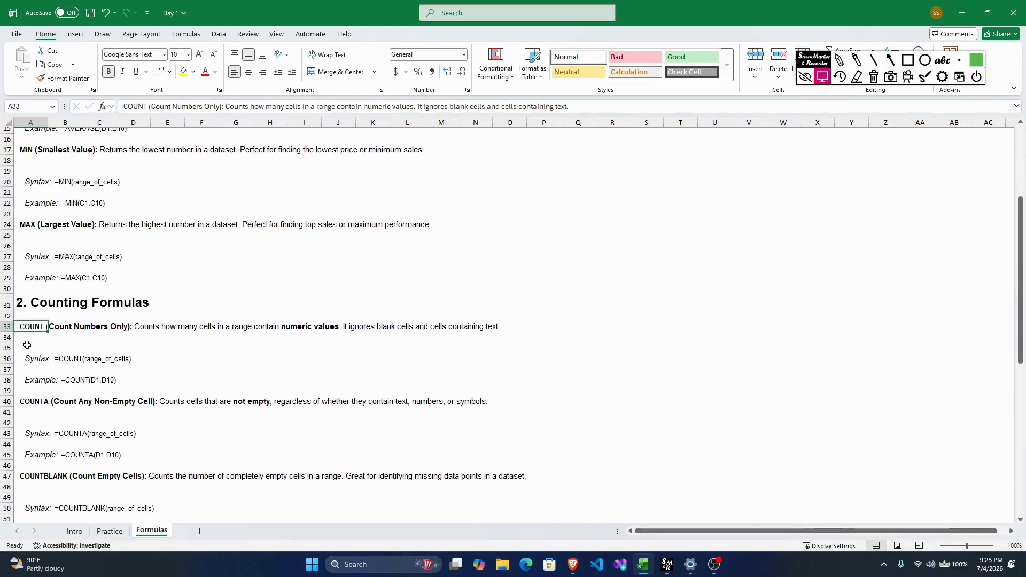
click(27, 402)
scroll(59, 386, down, 3)
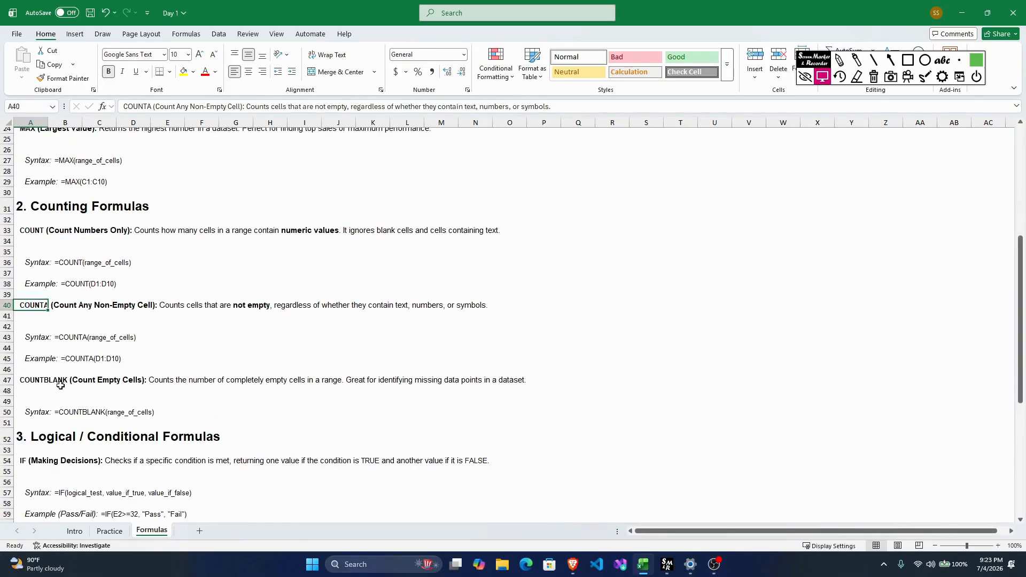
click(41, 381)
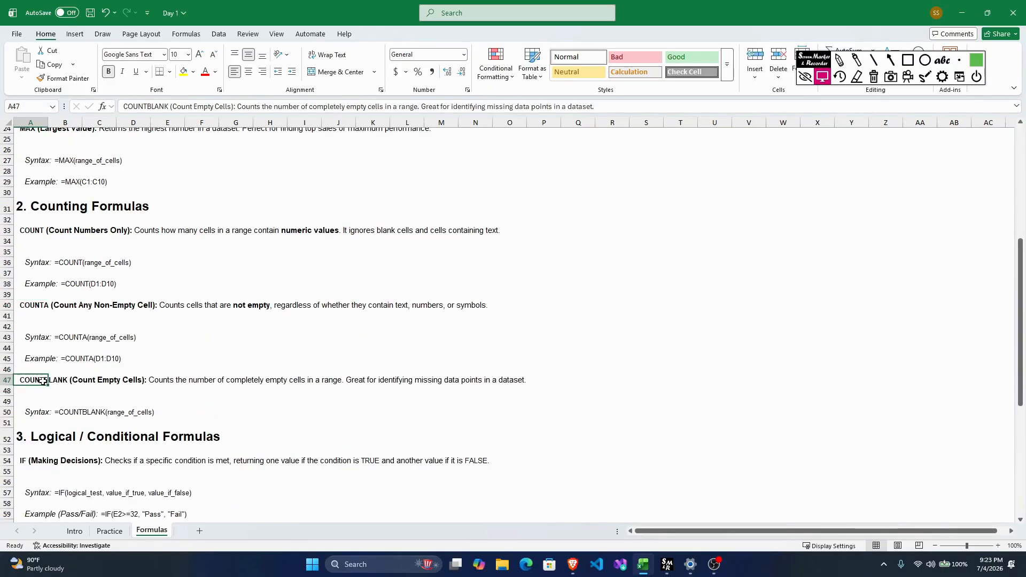
Examine the logical and text-cleaning formula explanations for IF, UPPER, LOWER, PROPER and TRIM on the Formulas sheet
scroll(40, 380, down, 4)
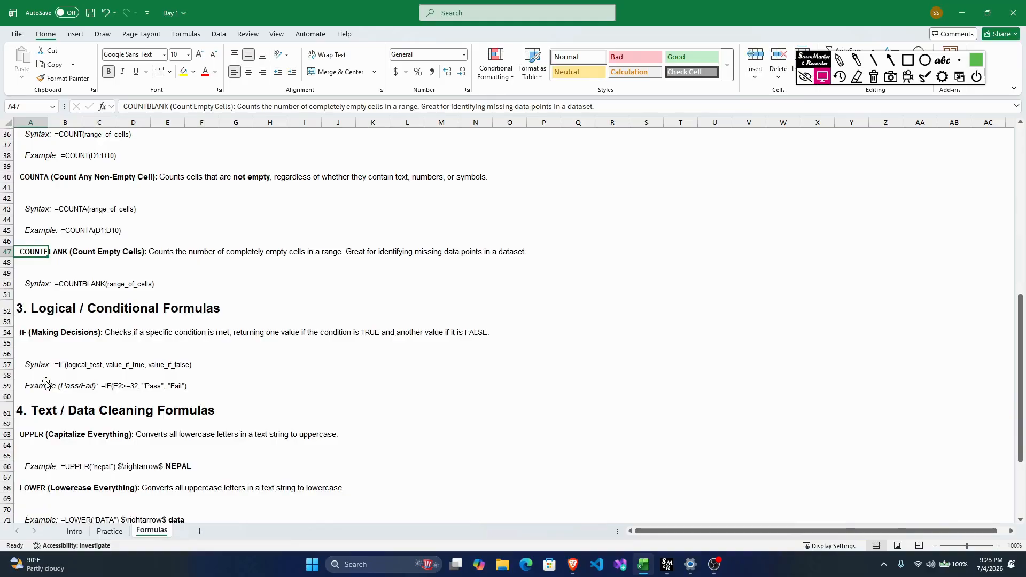
click(46, 332)
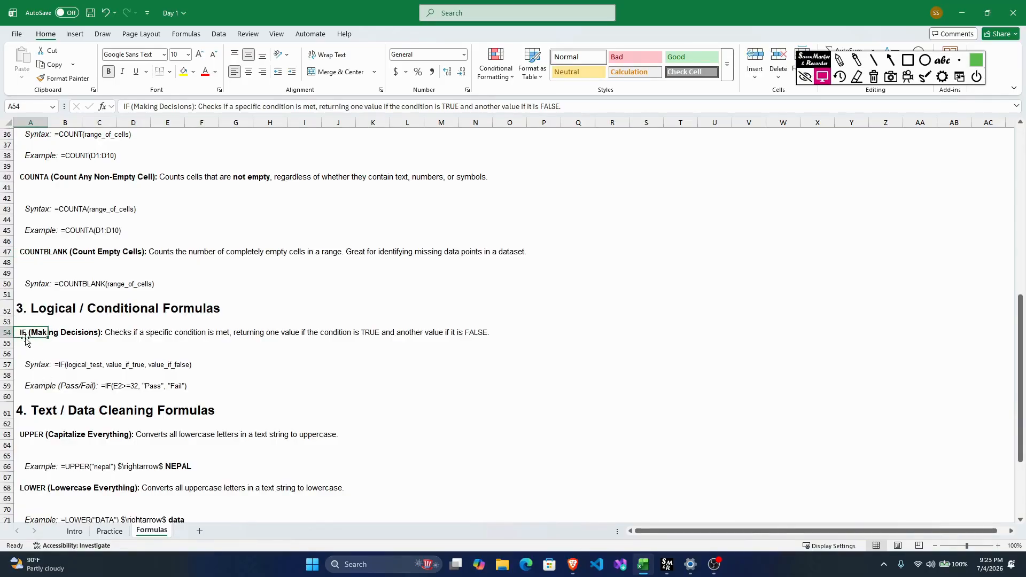
click(29, 434)
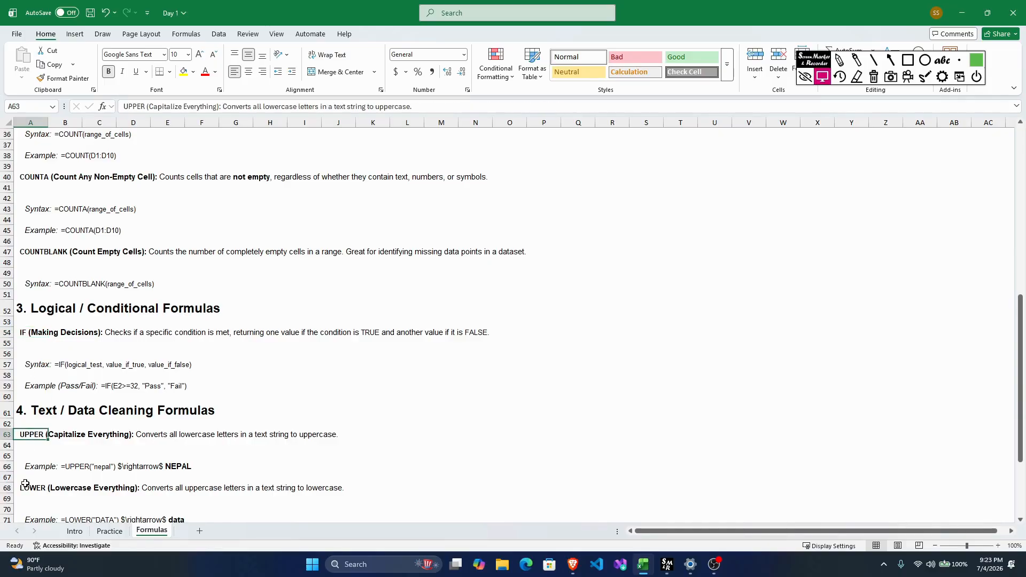
click(25, 331)
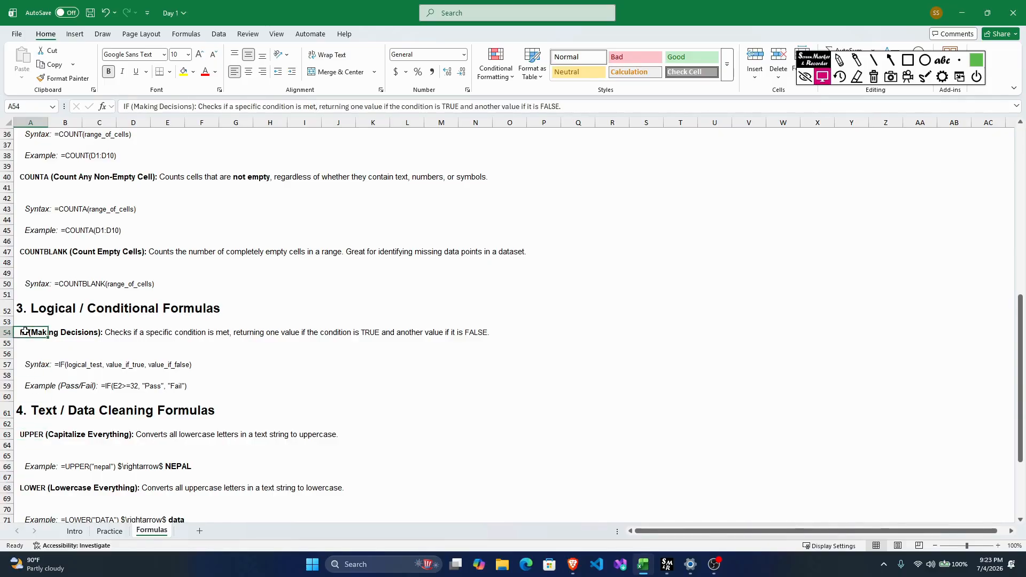
scroll(25, 331, down, 2)
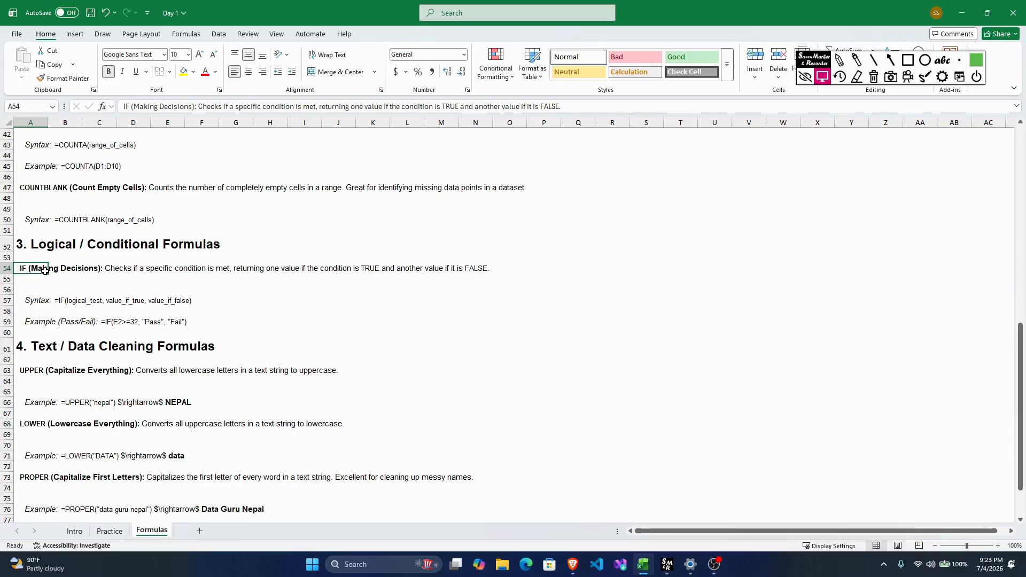
click(39, 370)
click(32, 424)
scroll(30, 406, down, 4)
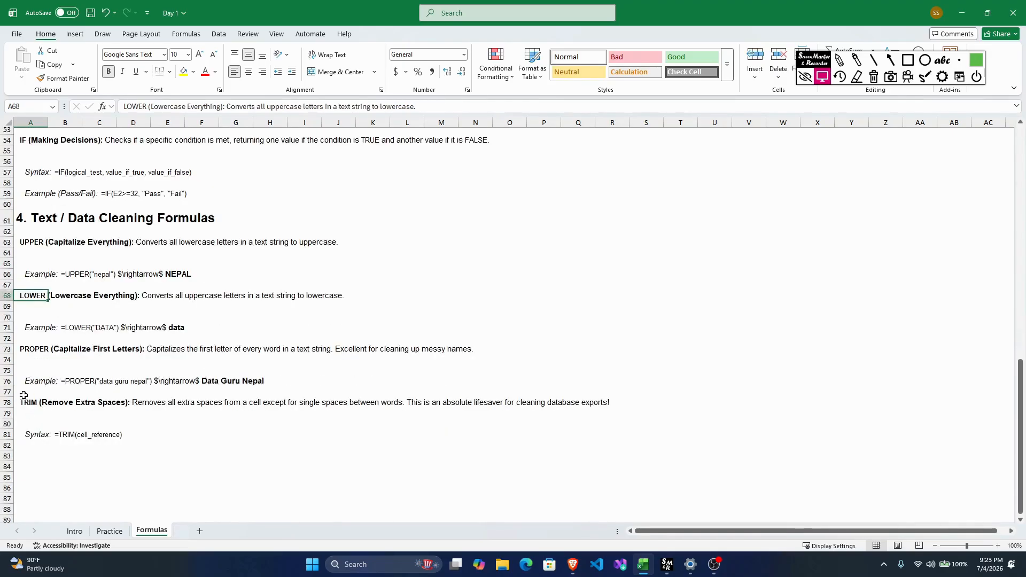
On the Practice sheet, enter =SUM(C7,C8) in J9 beside Addition to add the first two Units Sold values
click(112, 531)
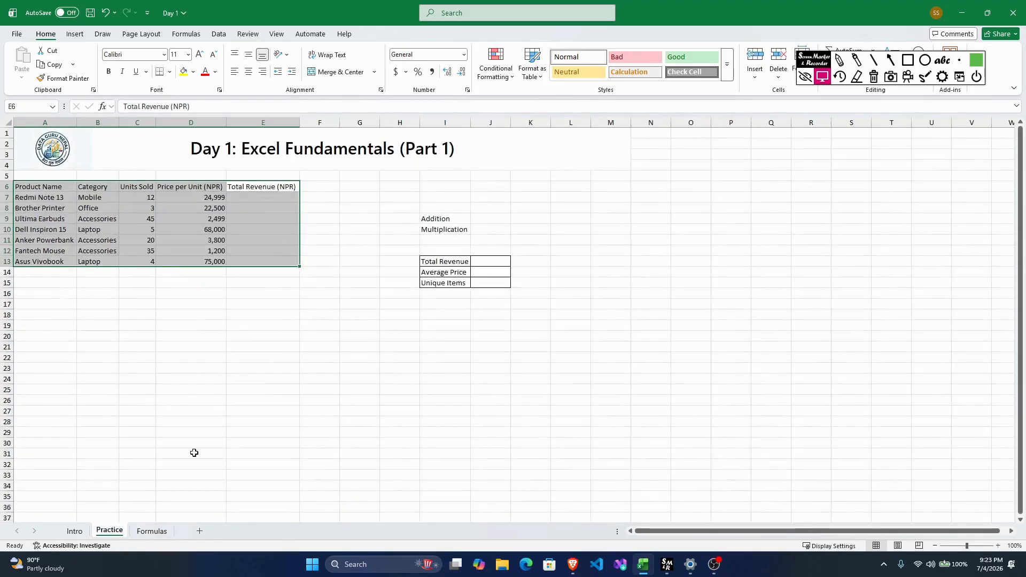
click(477, 219)
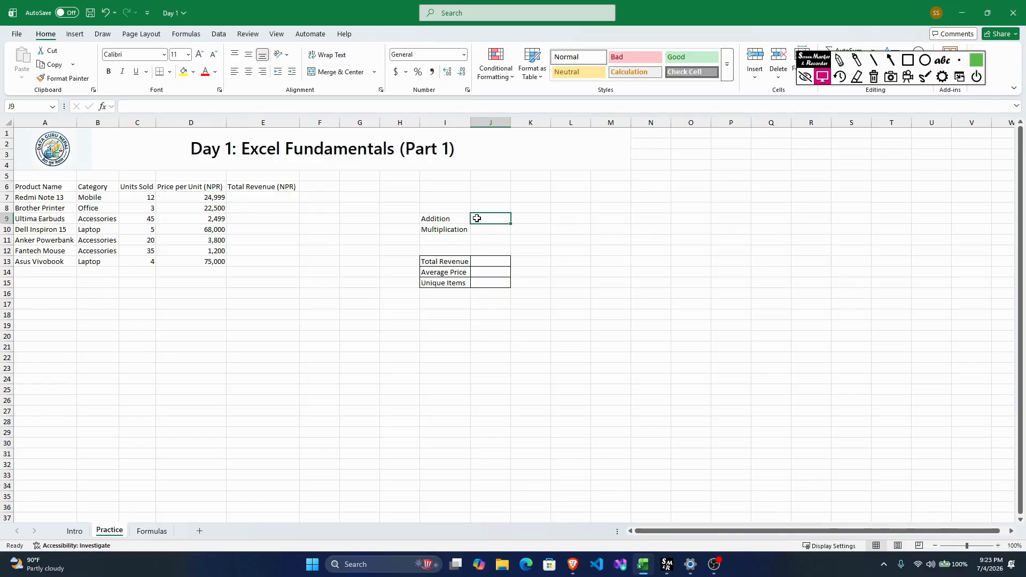
text(=)
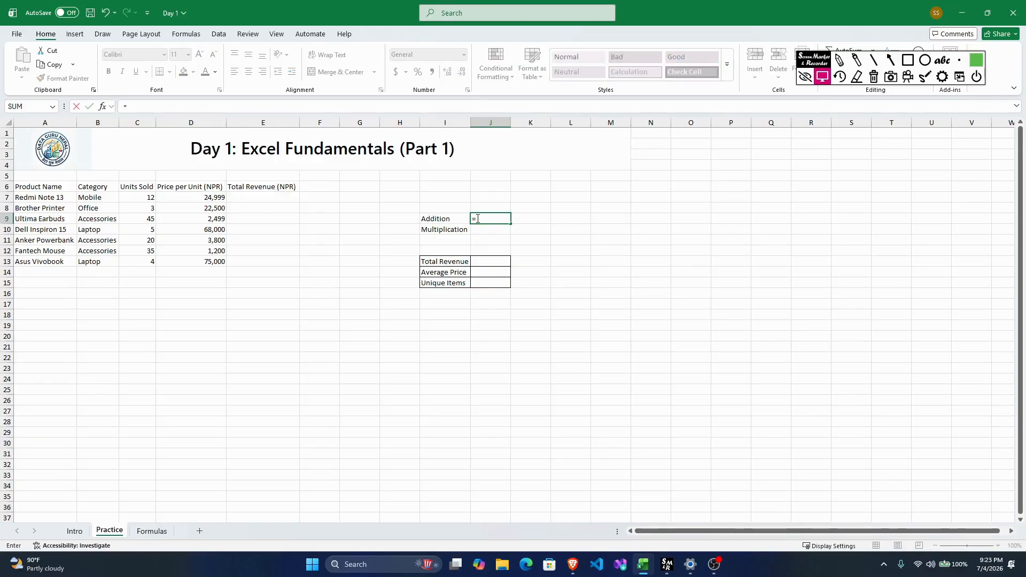
text(sum)
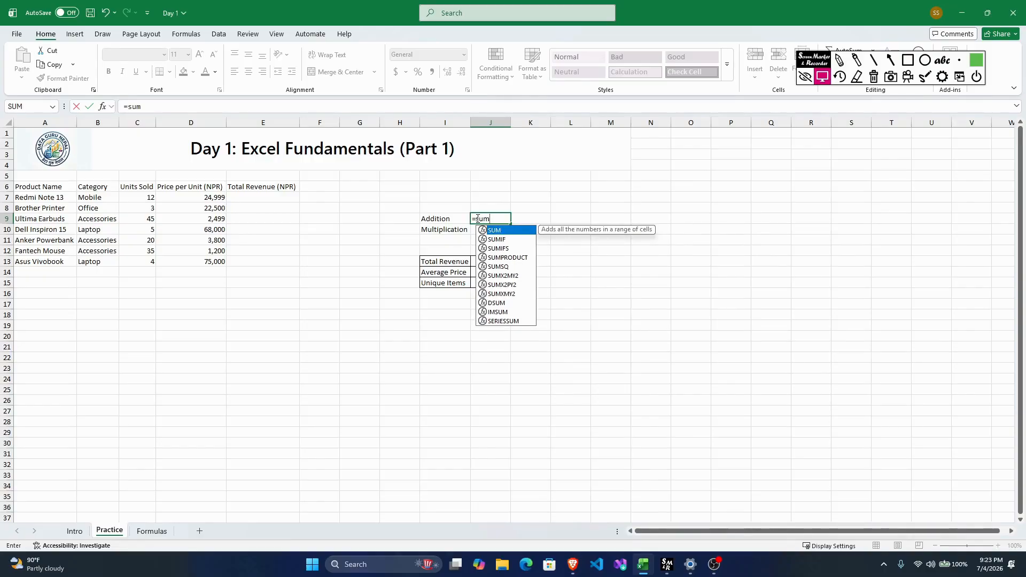
key(Tab)
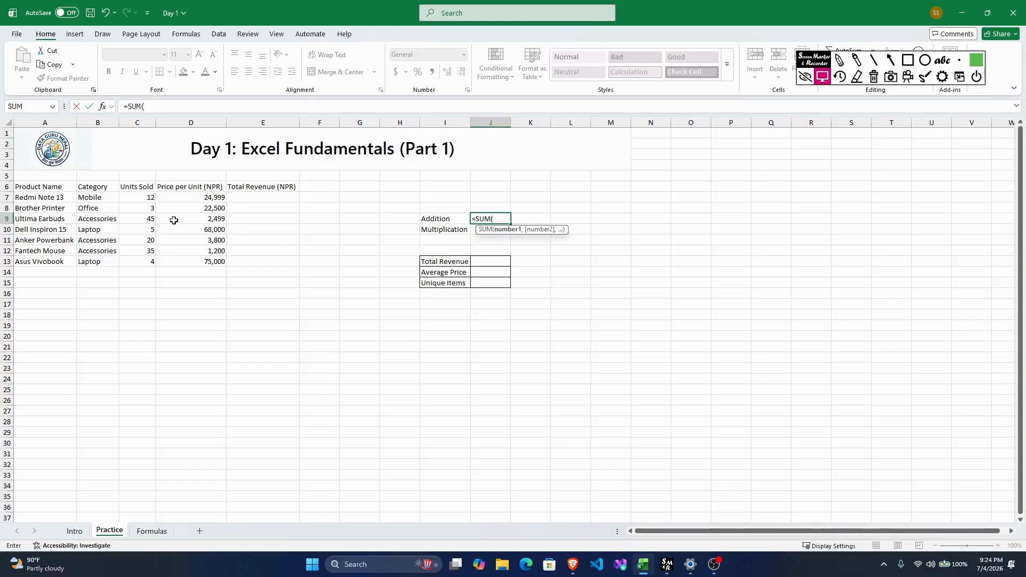
click(131, 198)
text(,)
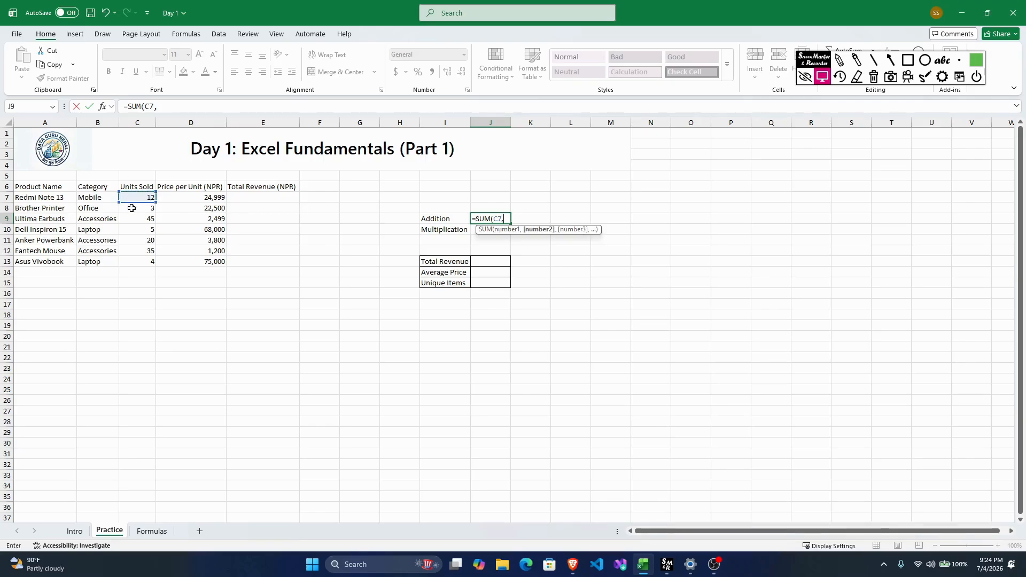
click(132, 208)
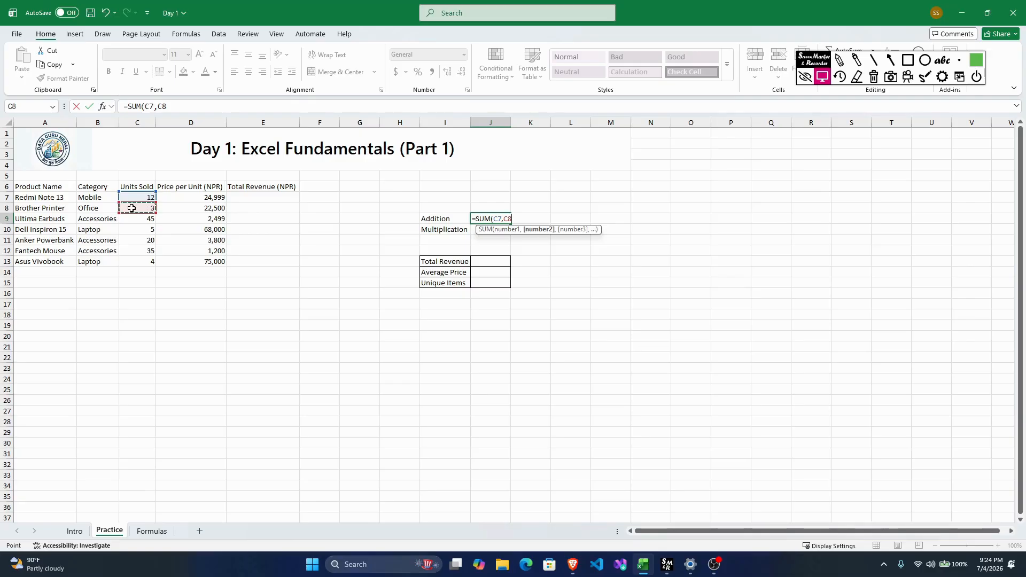
text())
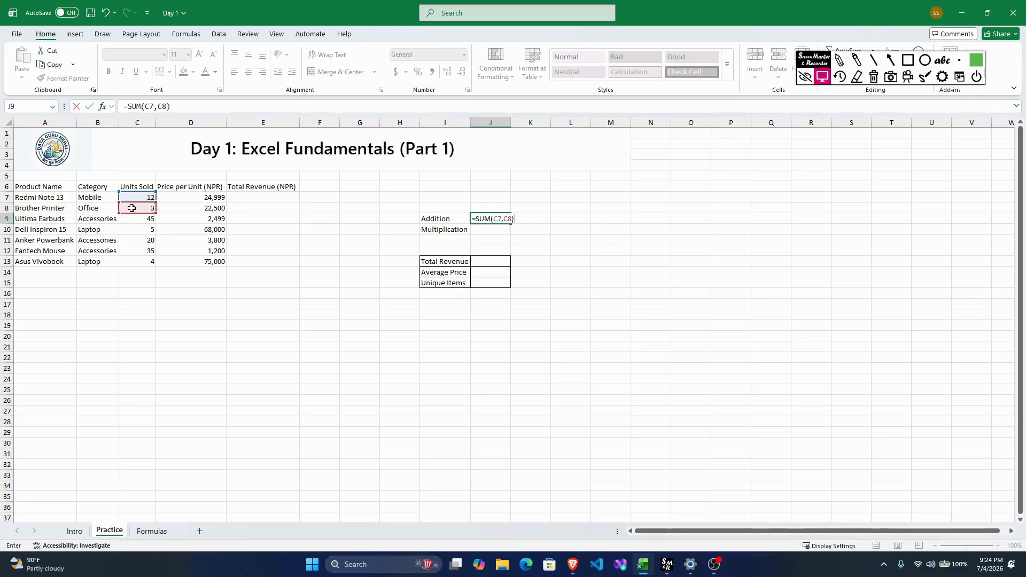
key(Return)
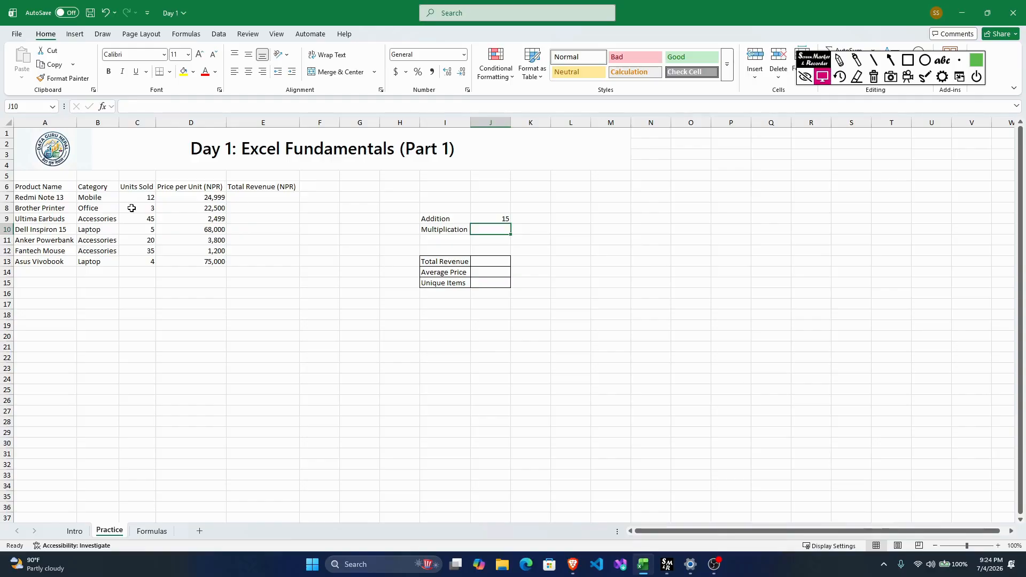
click(496, 221)
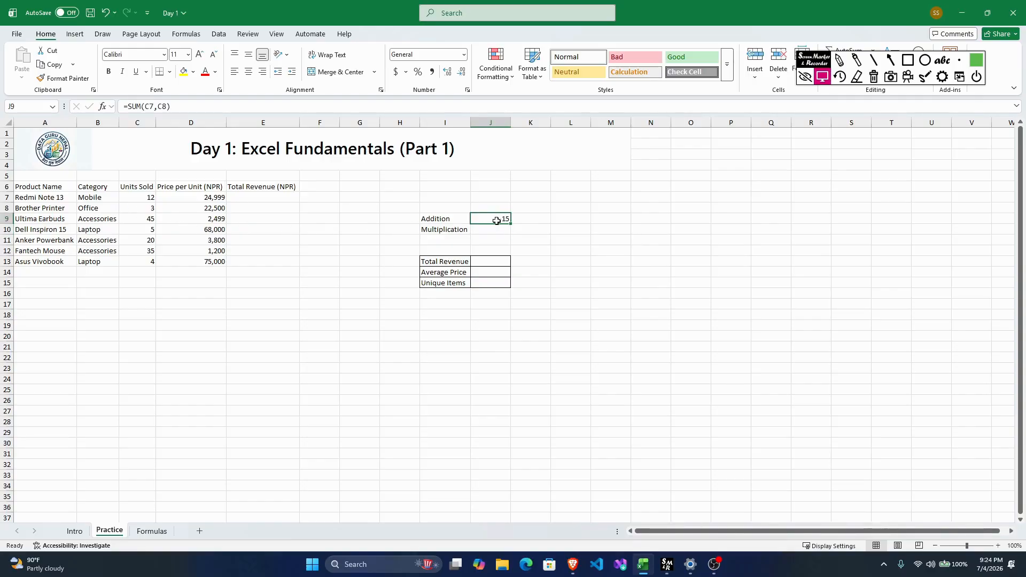
Enter =PRODUCT(C7,C8) in J10 beside Multiplication to multiply the first two Units Sold values
click(492, 230)
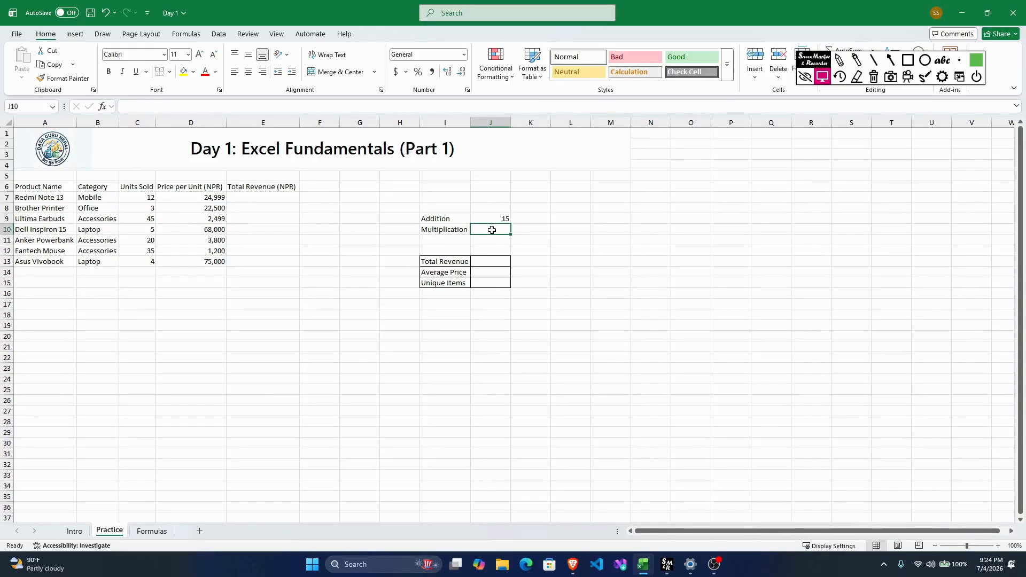
text(=)
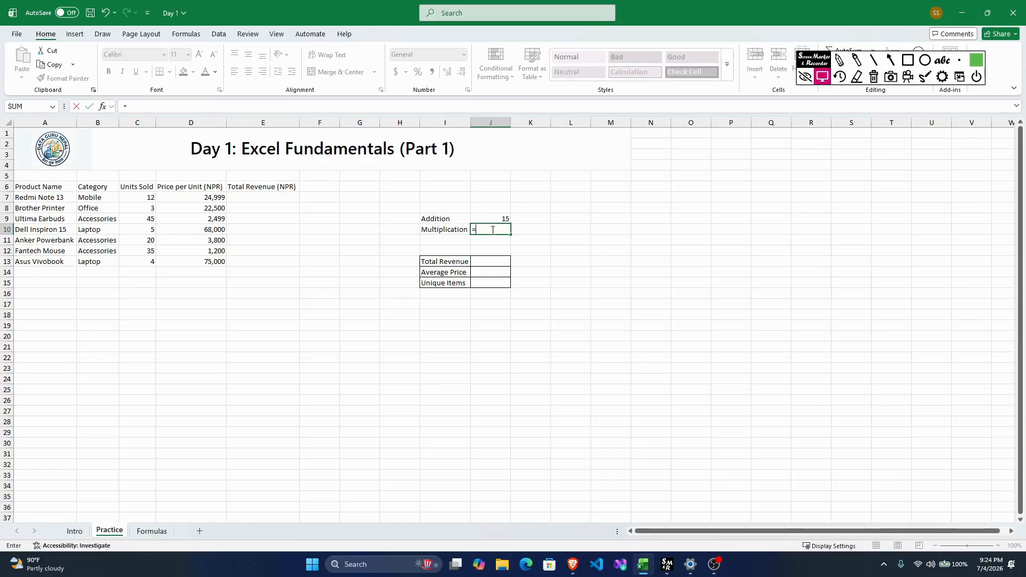
text(mul)
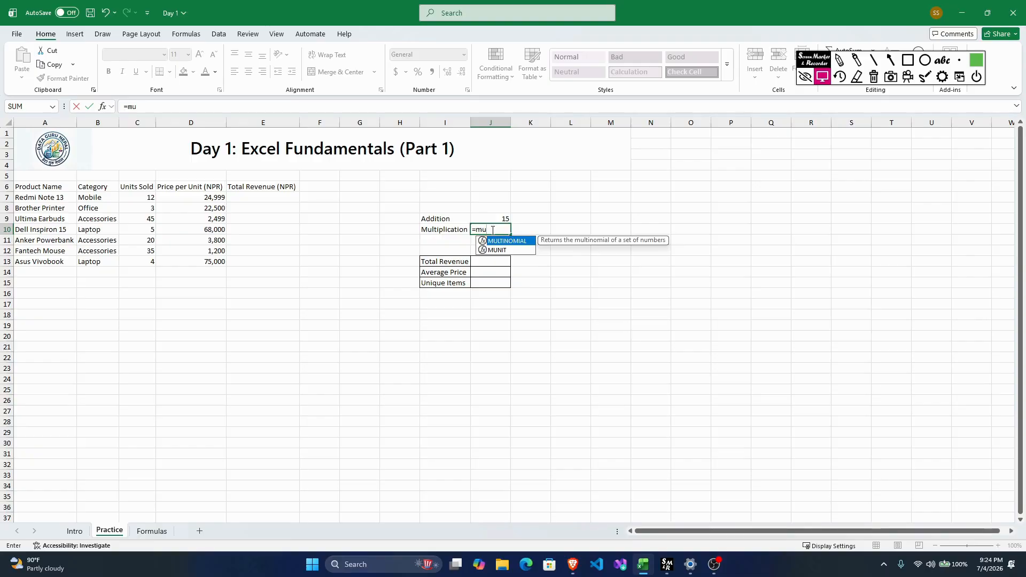
key(BackSpace)
key(BackSpace)
key(BackSpace)
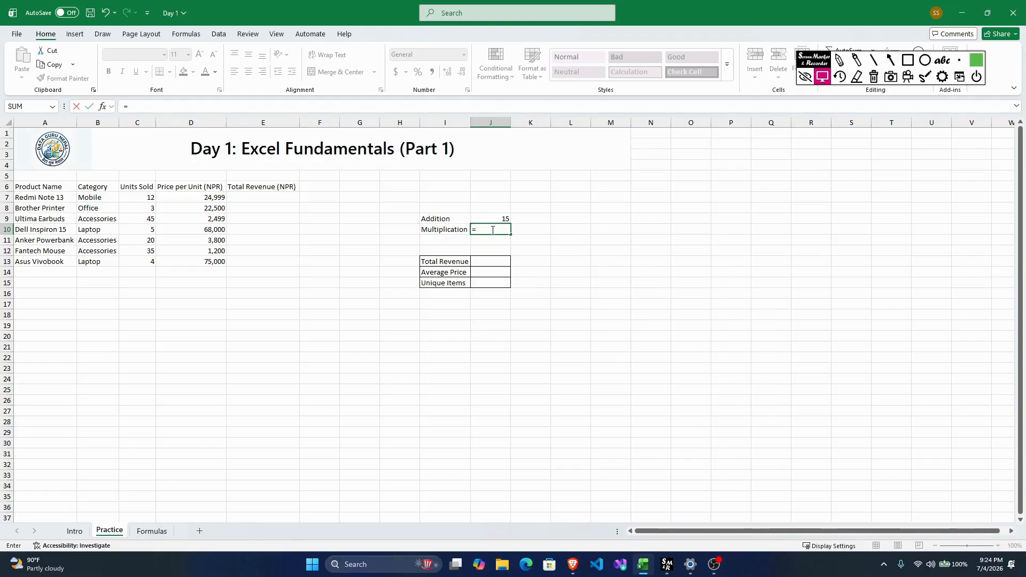
text(produ)
key(Tab)
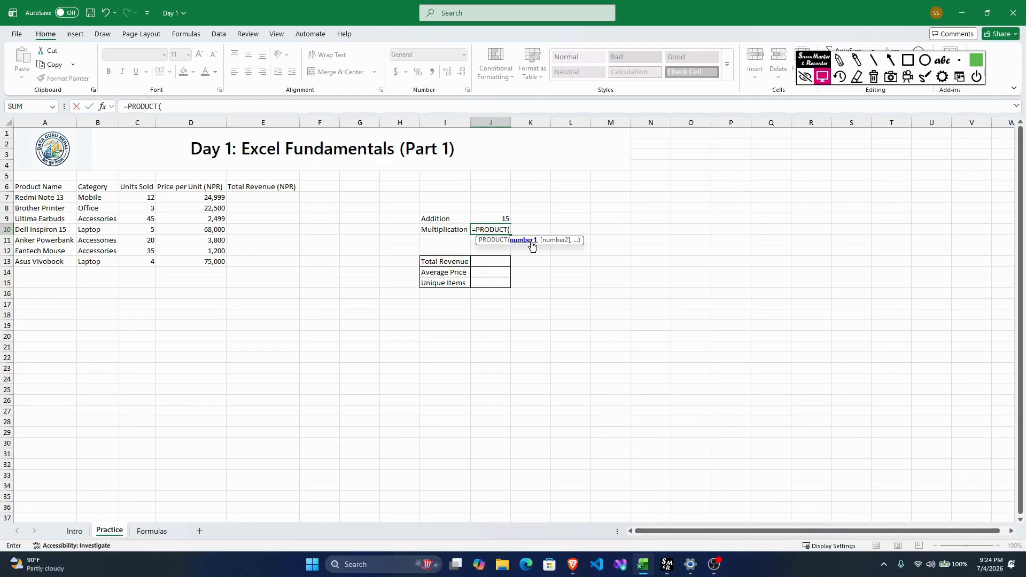
click(134, 198)
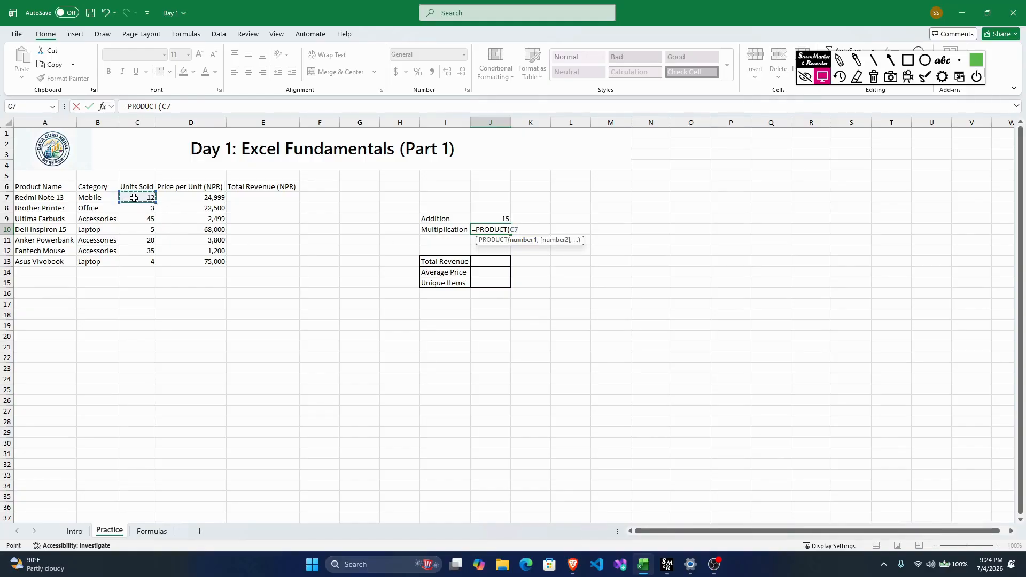
text(,)
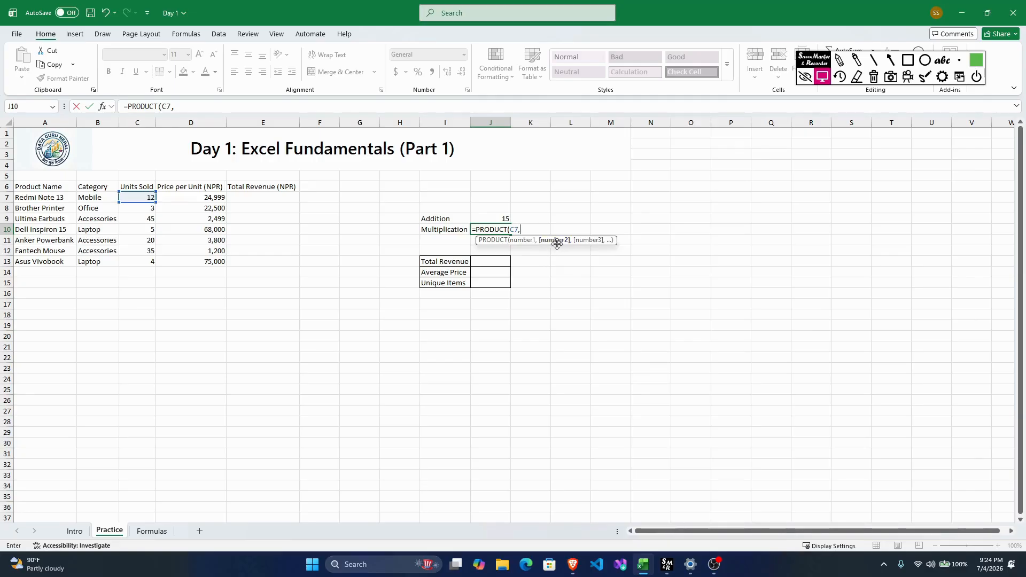
click(128, 209)
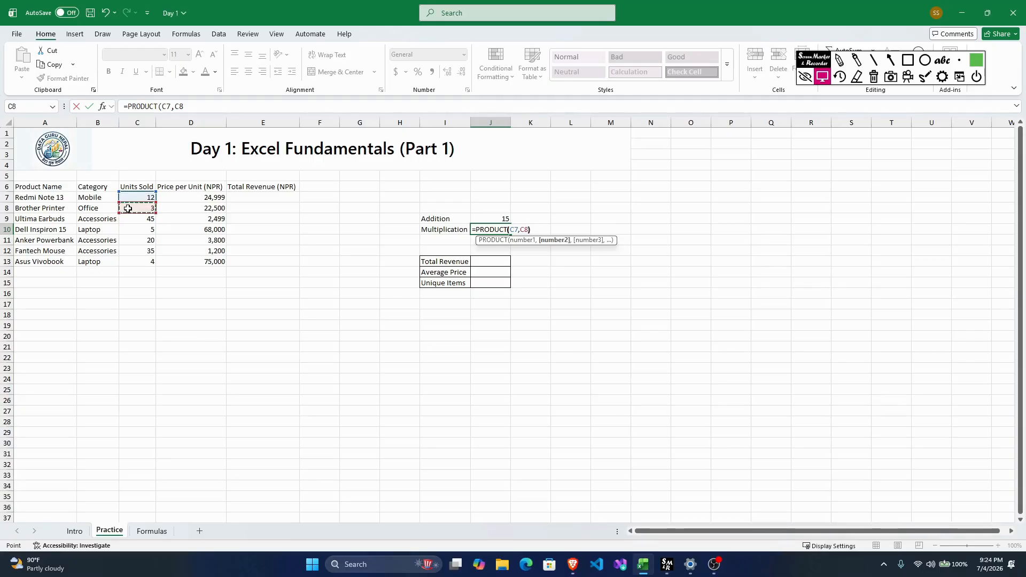
text())
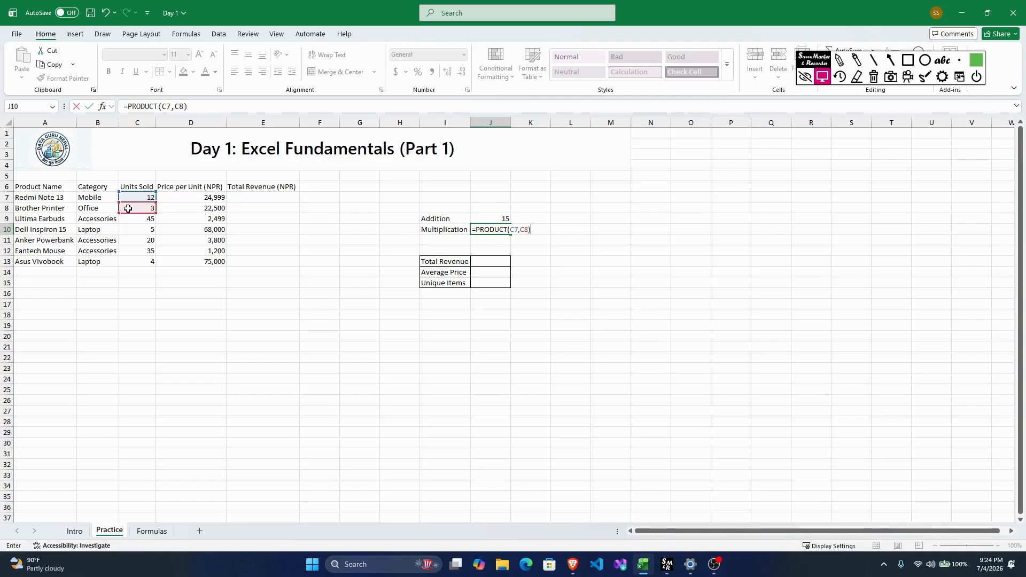
key(Return)
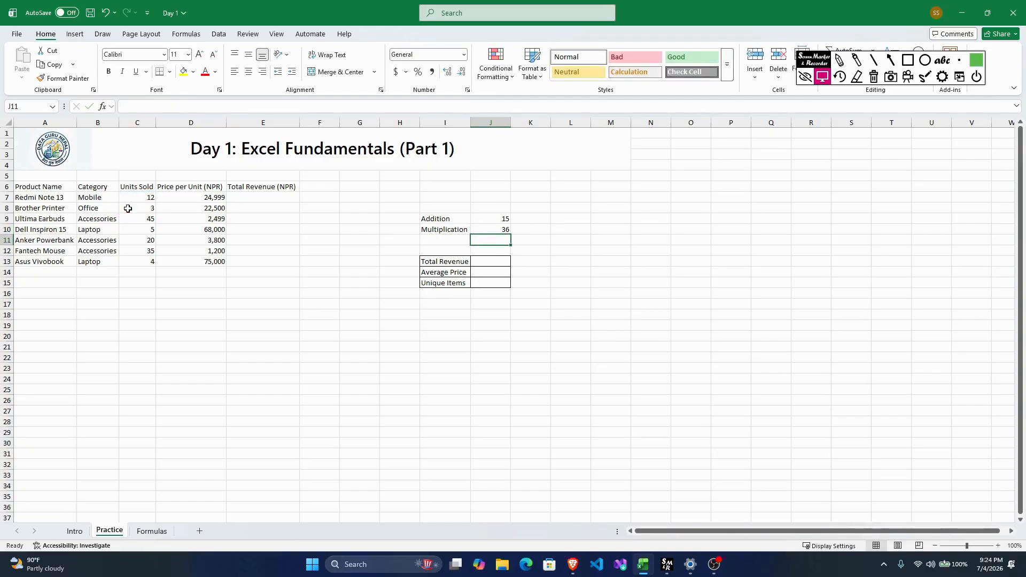
Review the SUM explanation on the Formulas sheet, and inspect the Addition and Multiplication formulas in J9 and J10 on the Practice sheet
click(143, 536)
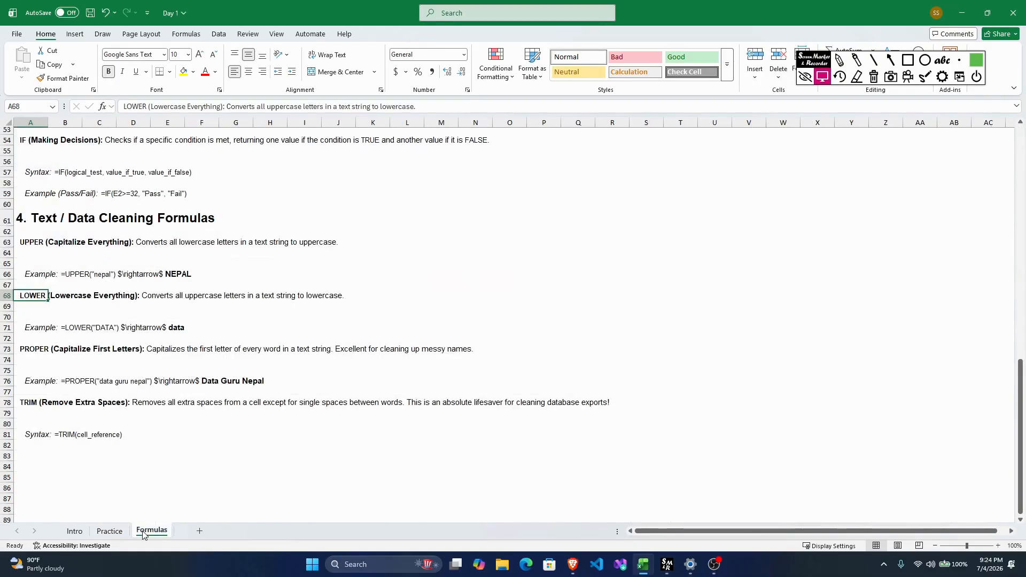
scroll(155, 369, up, 20)
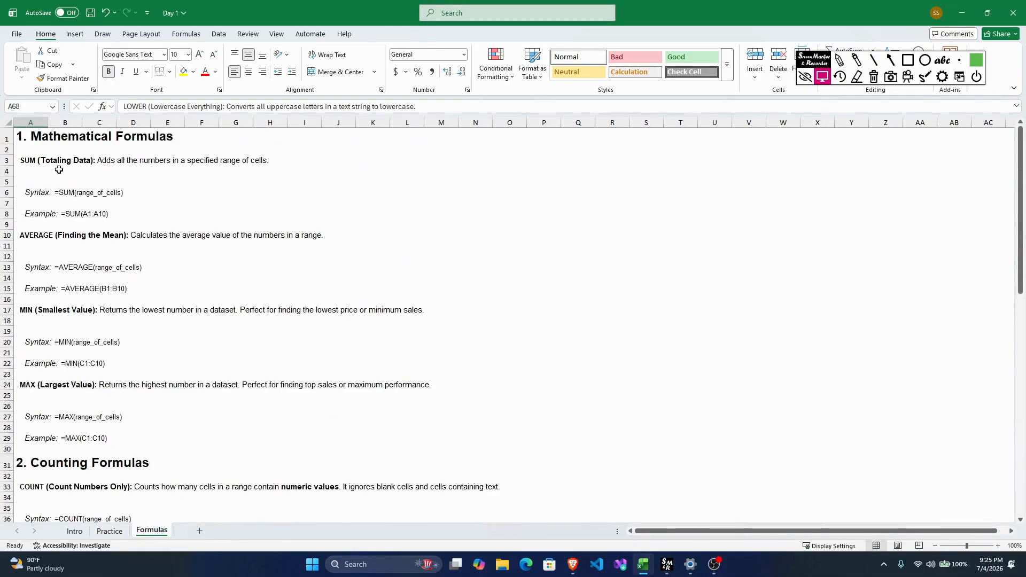
click(34, 159)
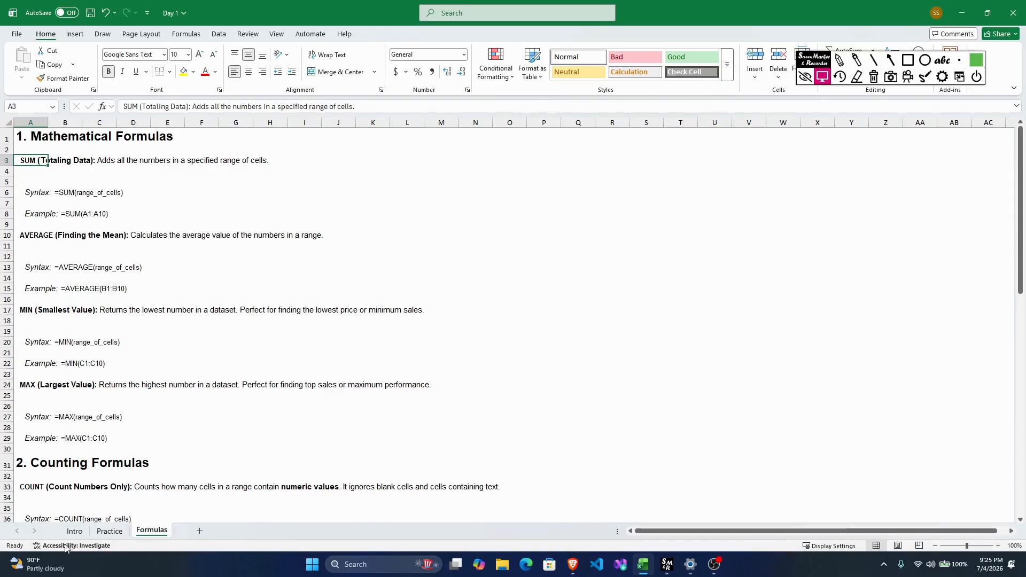
click(109, 532)
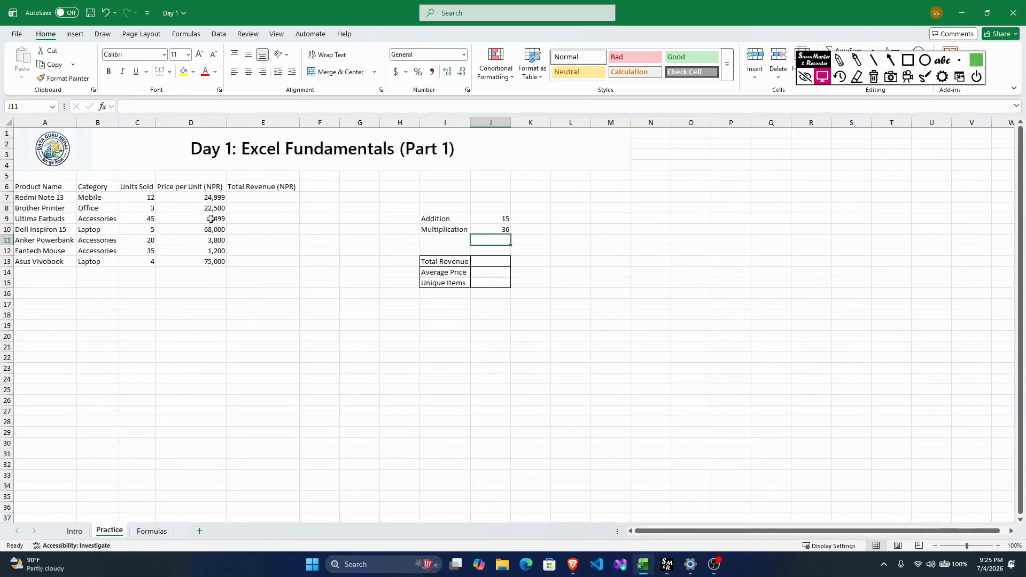
click(483, 221)
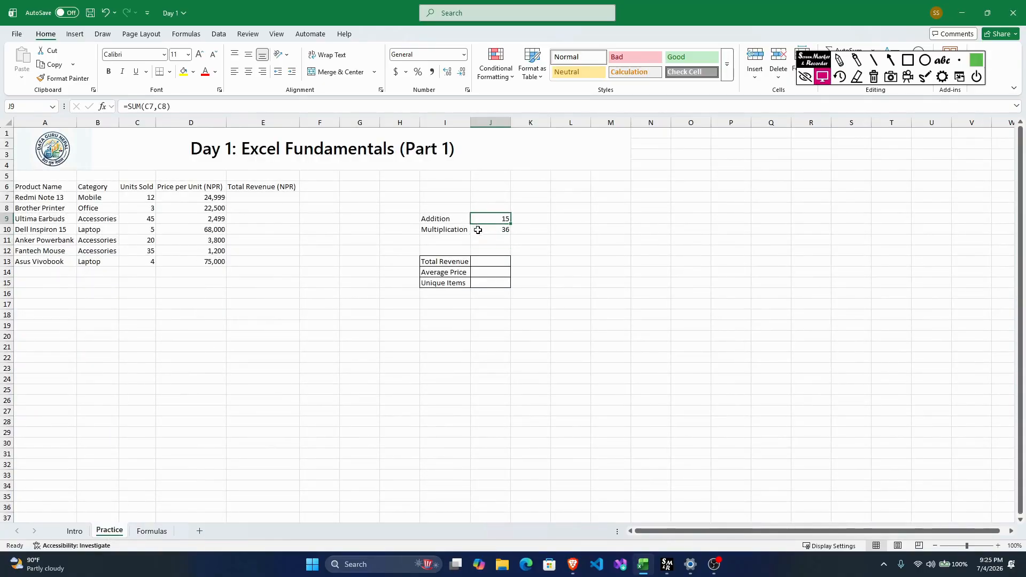
click(485, 232)
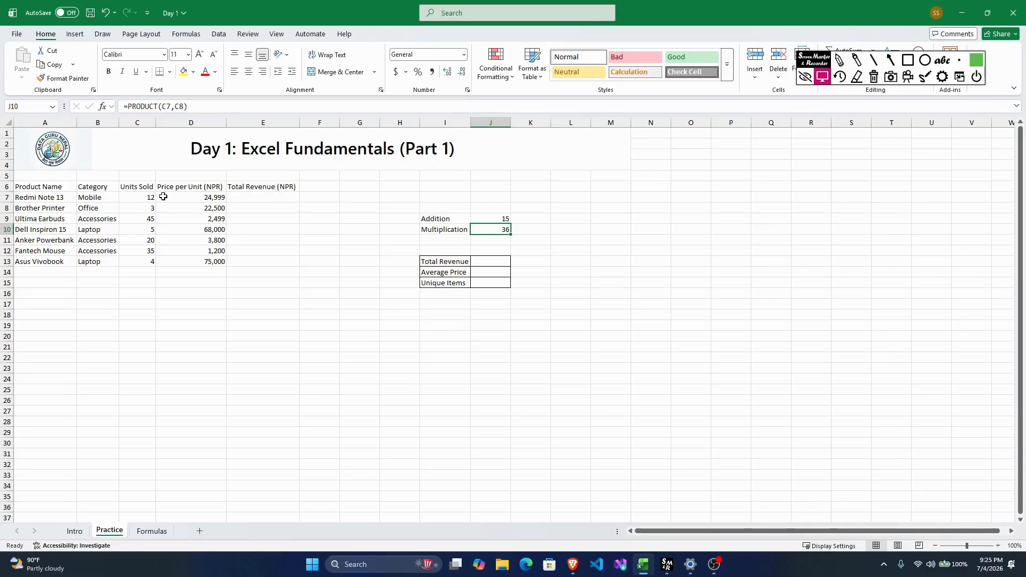
Enter =PRODUCT(C7,D7) in E7 to multiply the first product's Units Sold by its Price per Unit
click(243, 197)
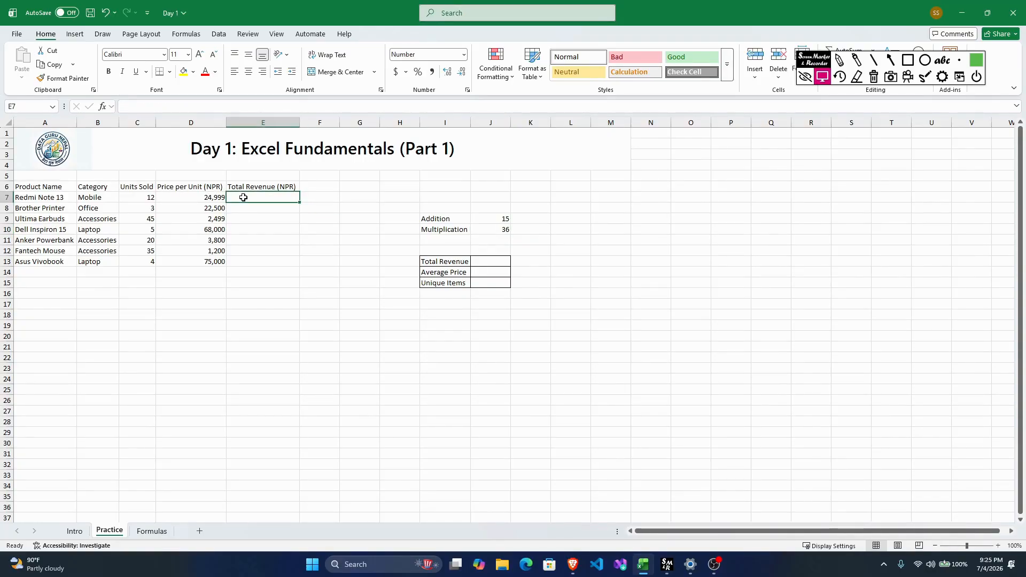
text(=pro)
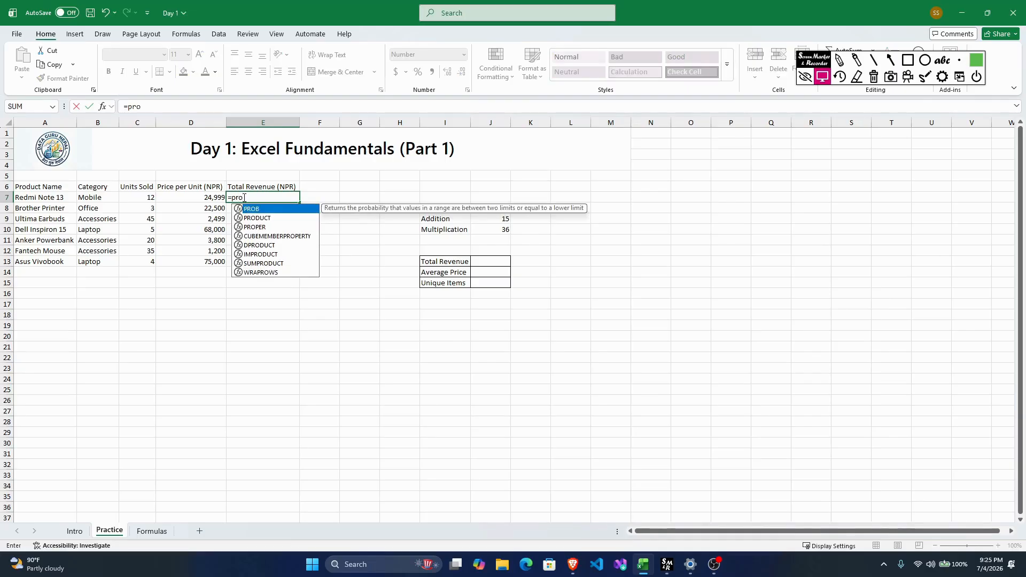
key(Down)
key(Tab)
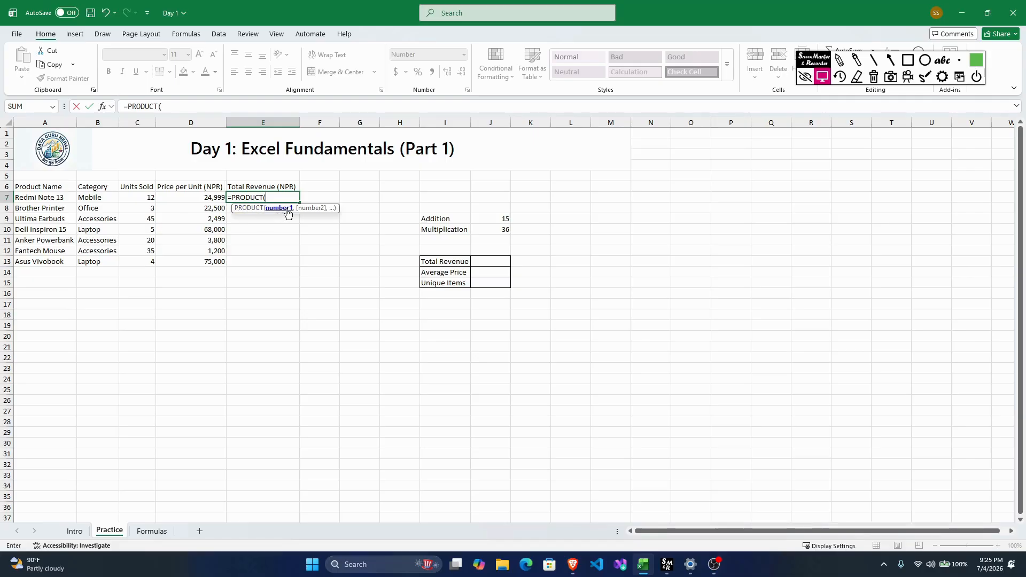
click(137, 199)
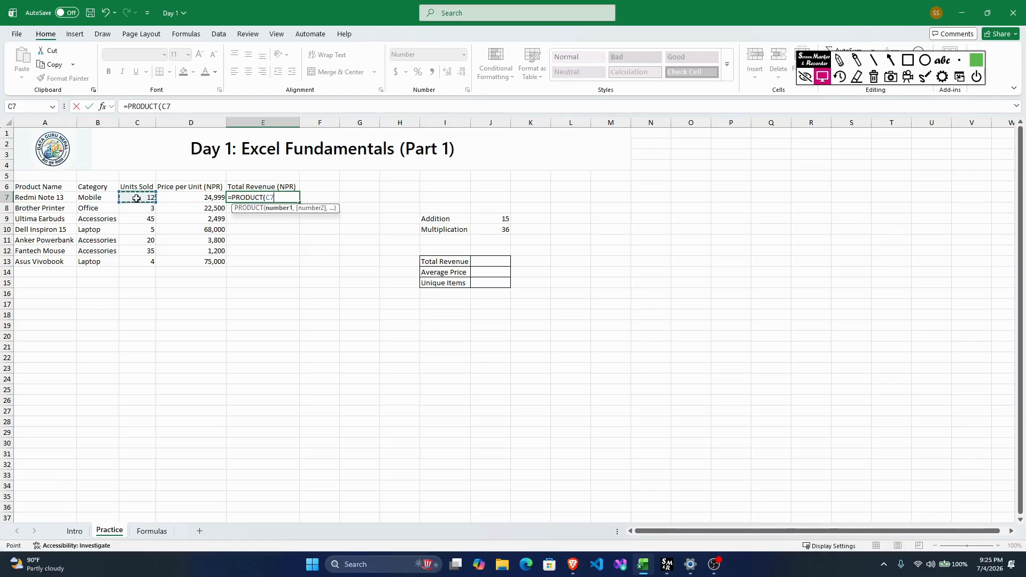
text(,)
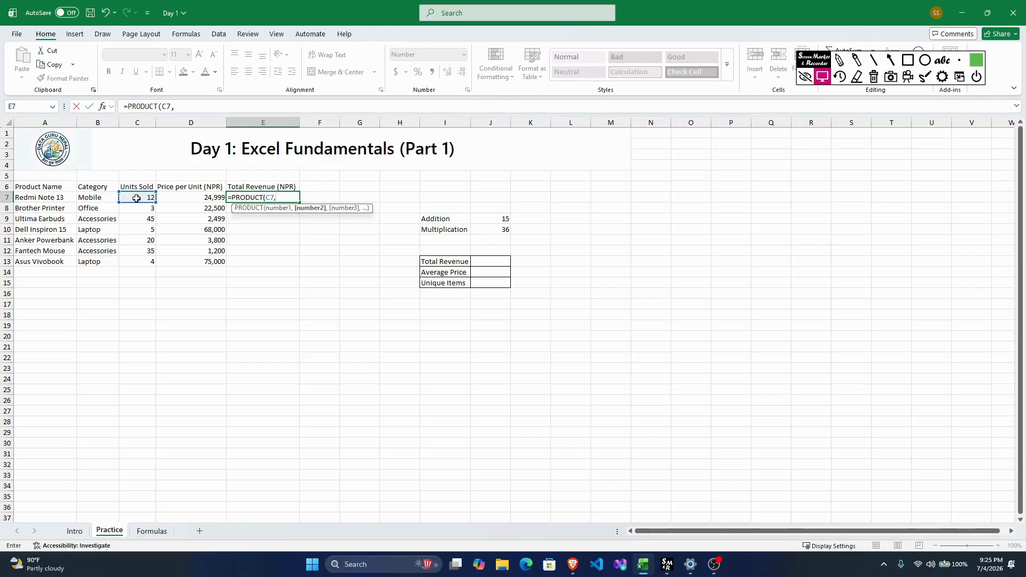
click(174, 197)
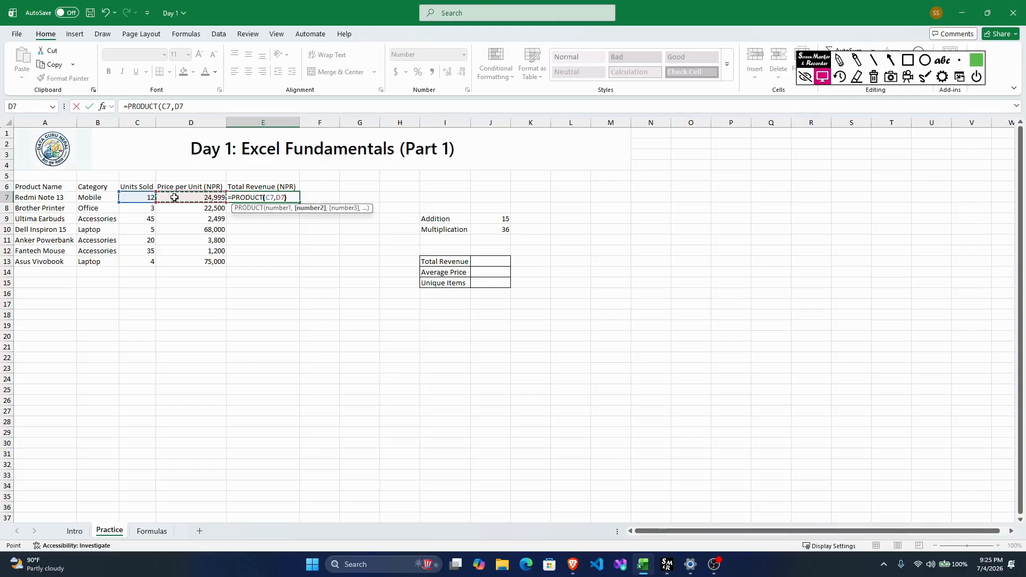
text())
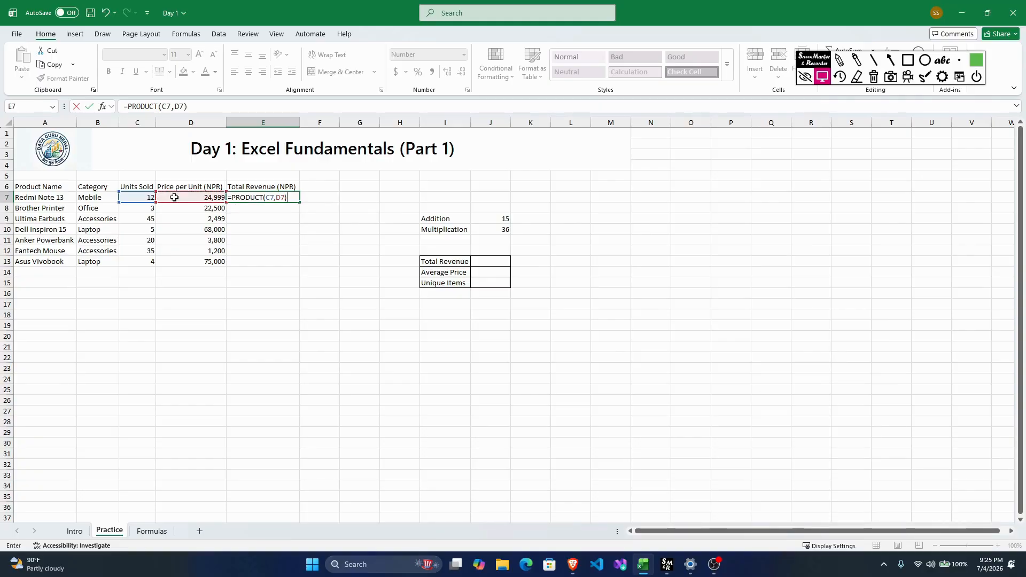
key(Return)
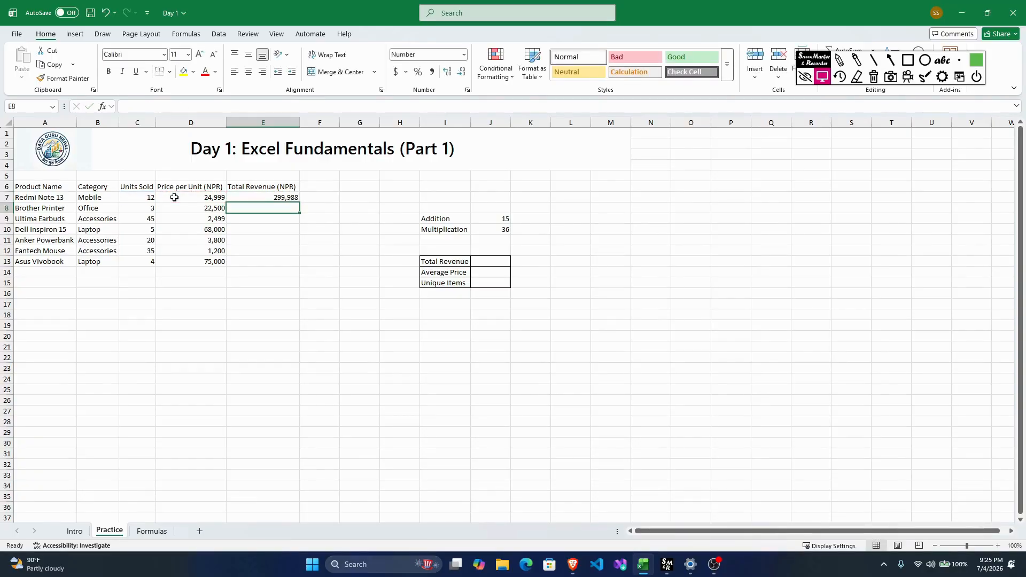
Fill the E7 revenue formula down through E13 for the remaining products
click(254, 197)
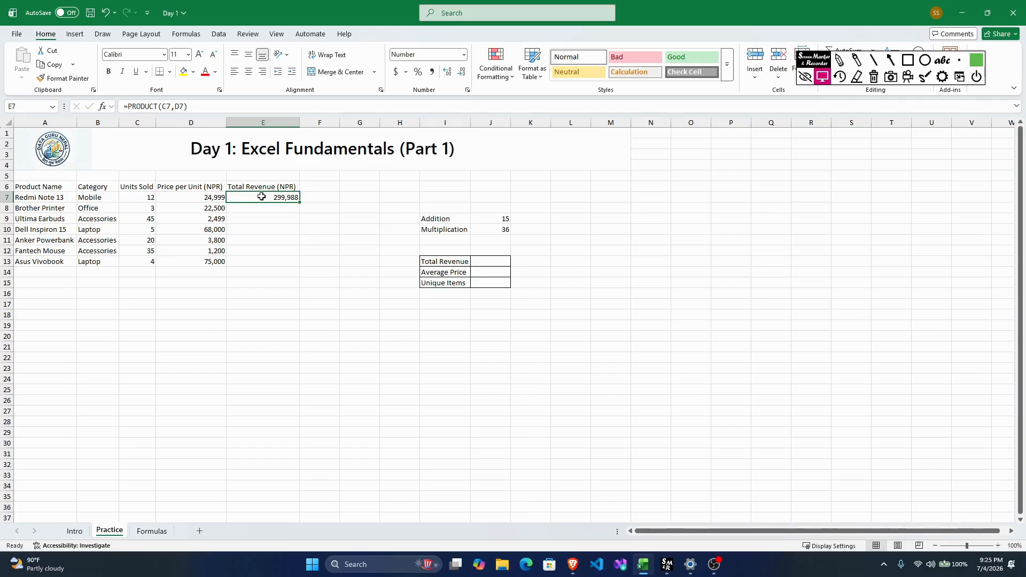
drag(262, 198, 255, 259)
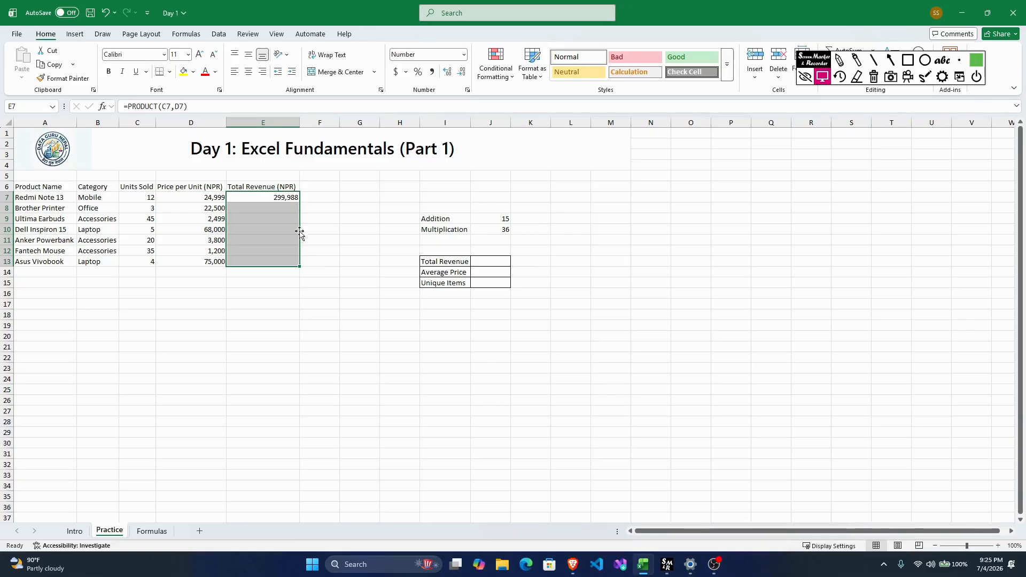
click(287, 197)
drag(299, 202, 297, 268)
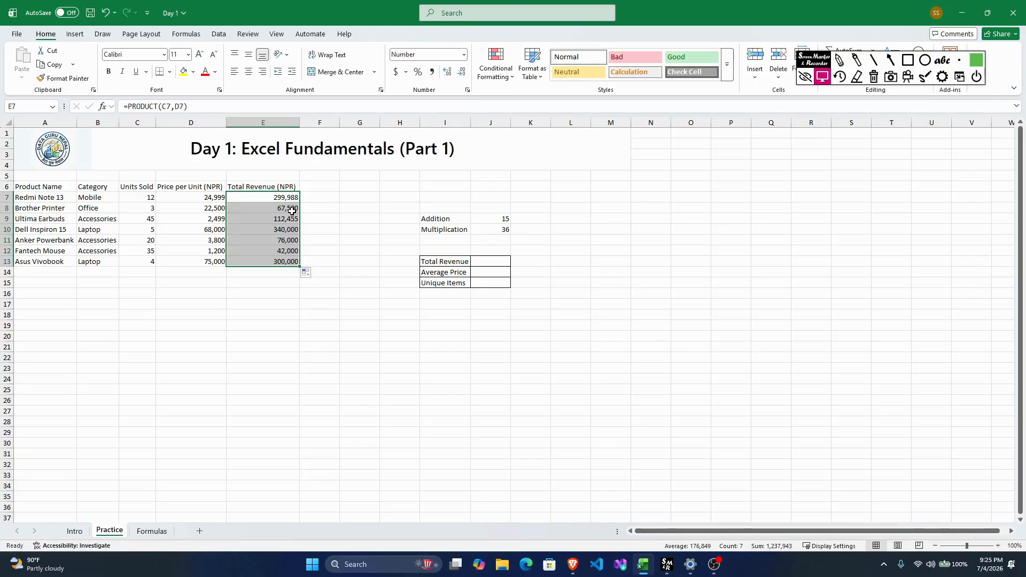
Inspect the copied PRODUCT formulas in E8 to E13 to see how their cell references follow each row
click(292, 209)
click(289, 219)
click(283, 230)
click(282, 240)
click(281, 247)
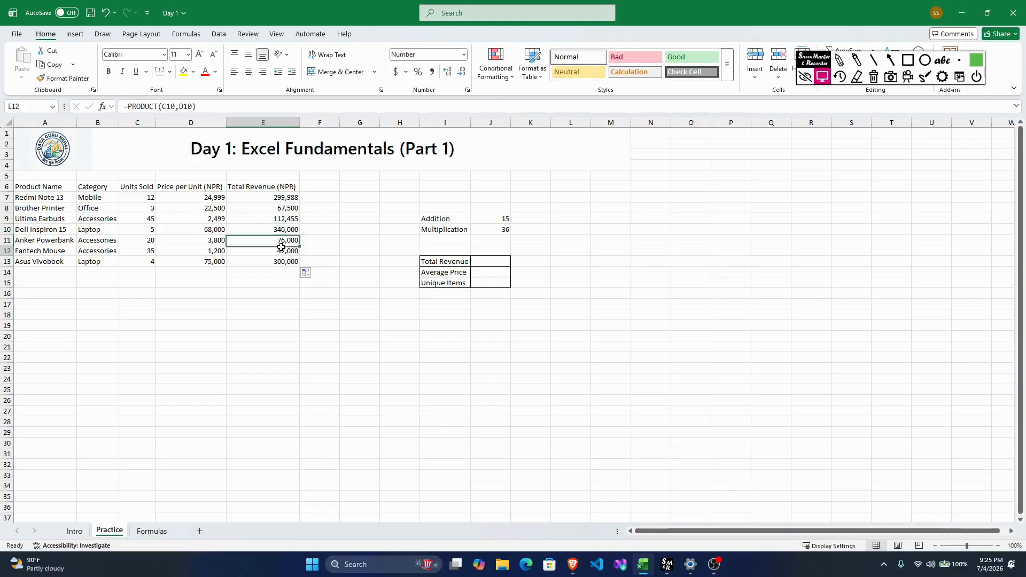
click(282, 261)
click(281, 251)
click(281, 240)
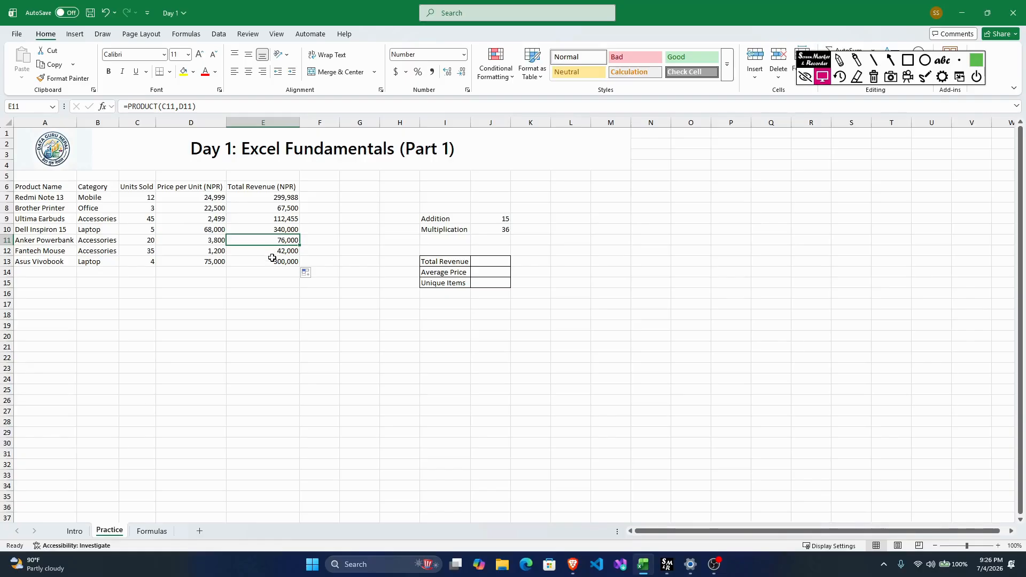
Start a SUM formula in J13 beside the Total Revenue label
click(426, 263)
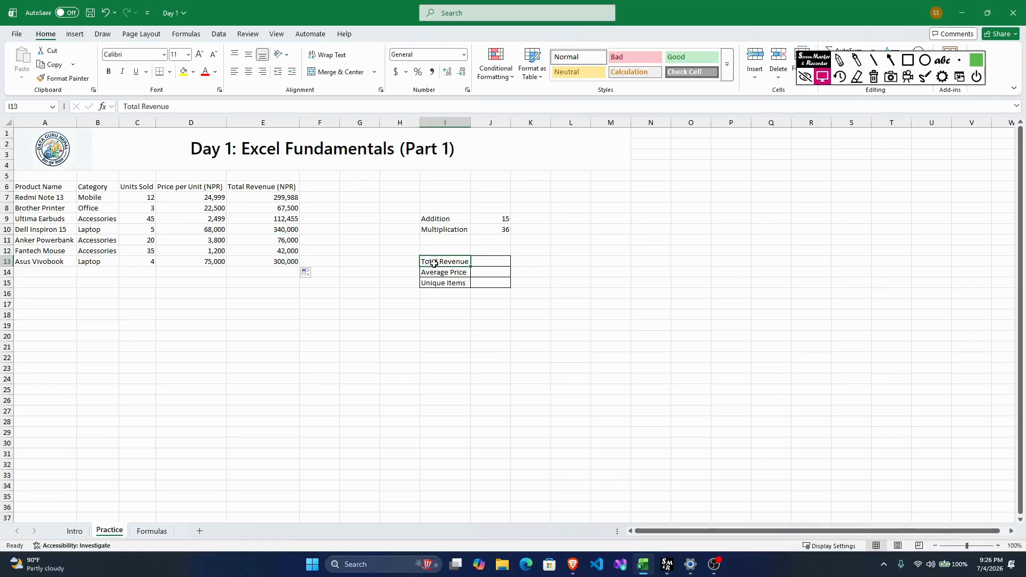
click(482, 262)
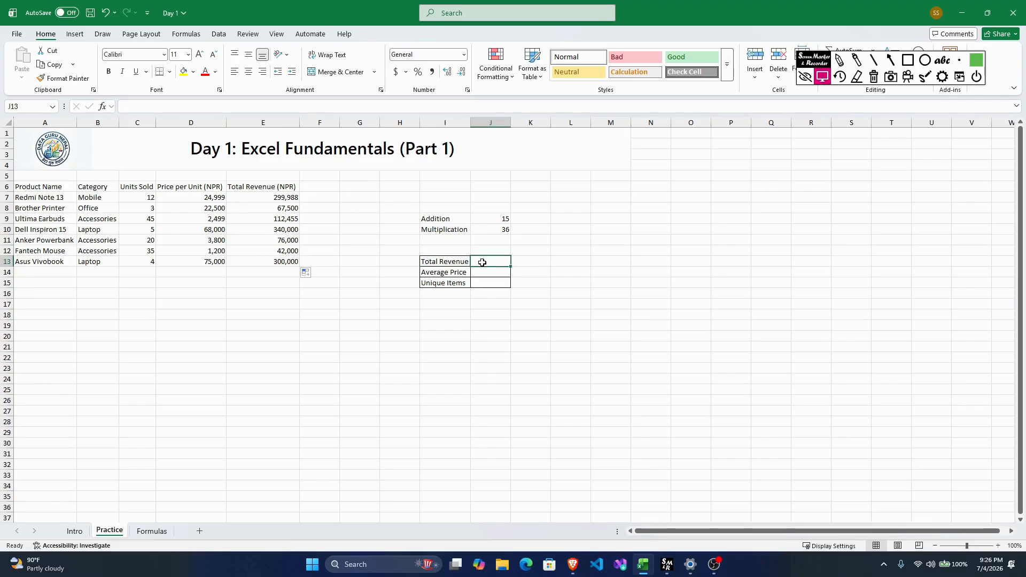
text(=)
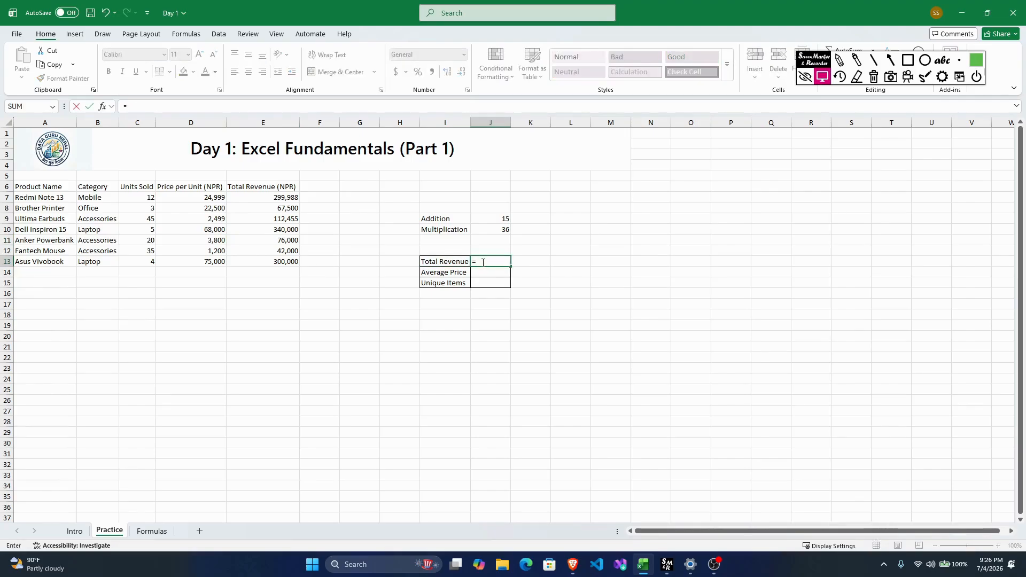
text(su)
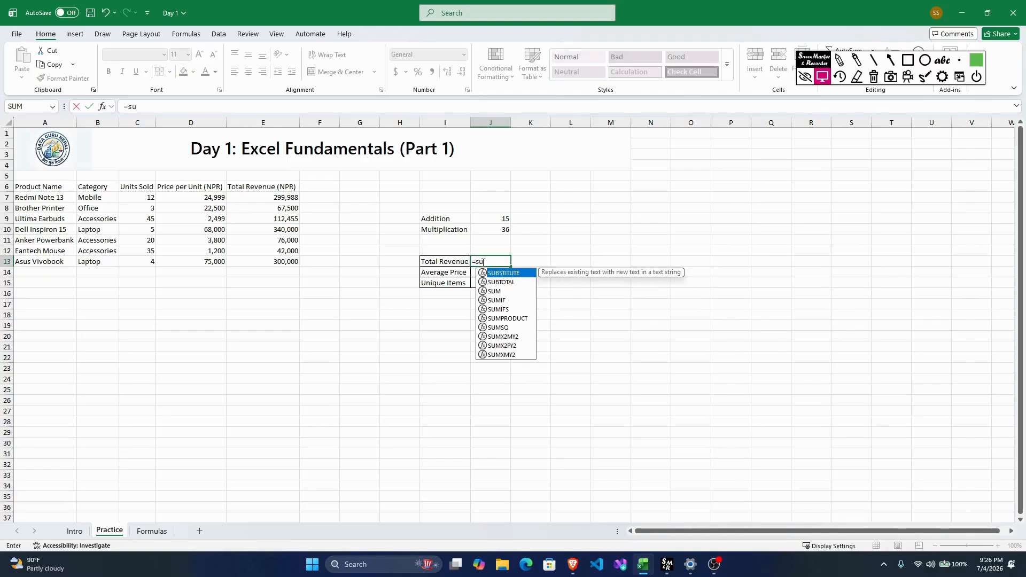
text(m)
key(Tab)
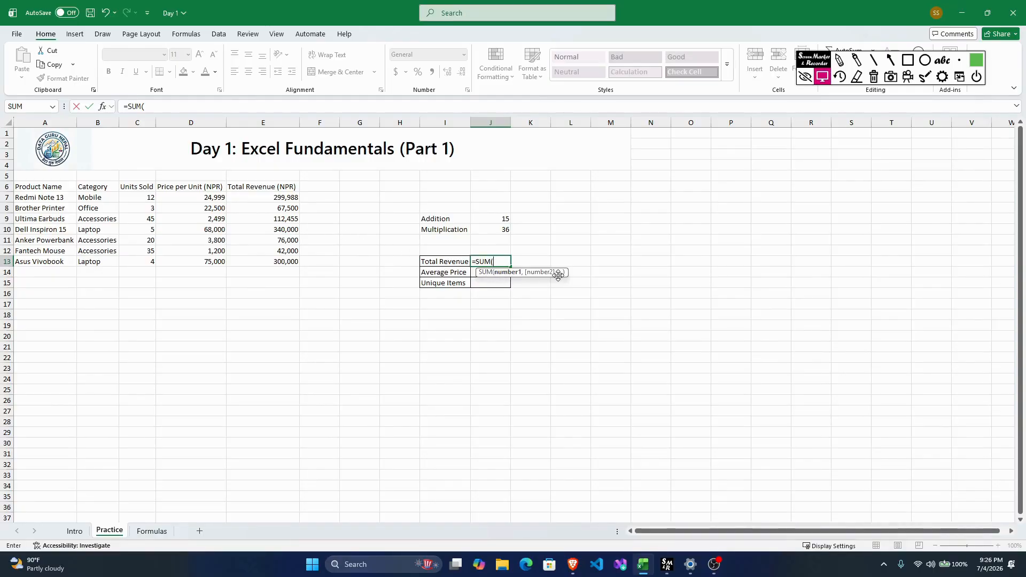
click(282, 198)
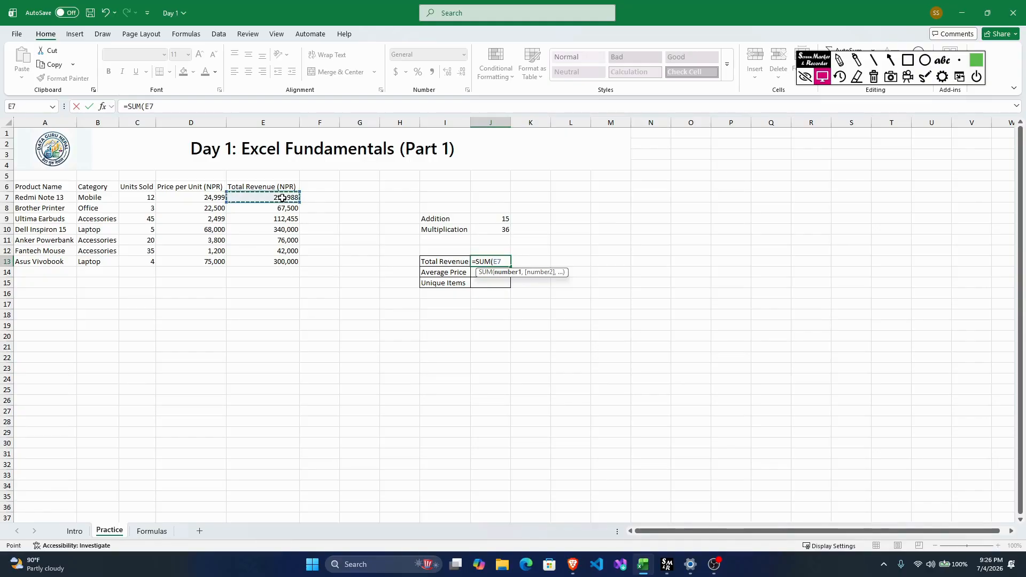
text(,)
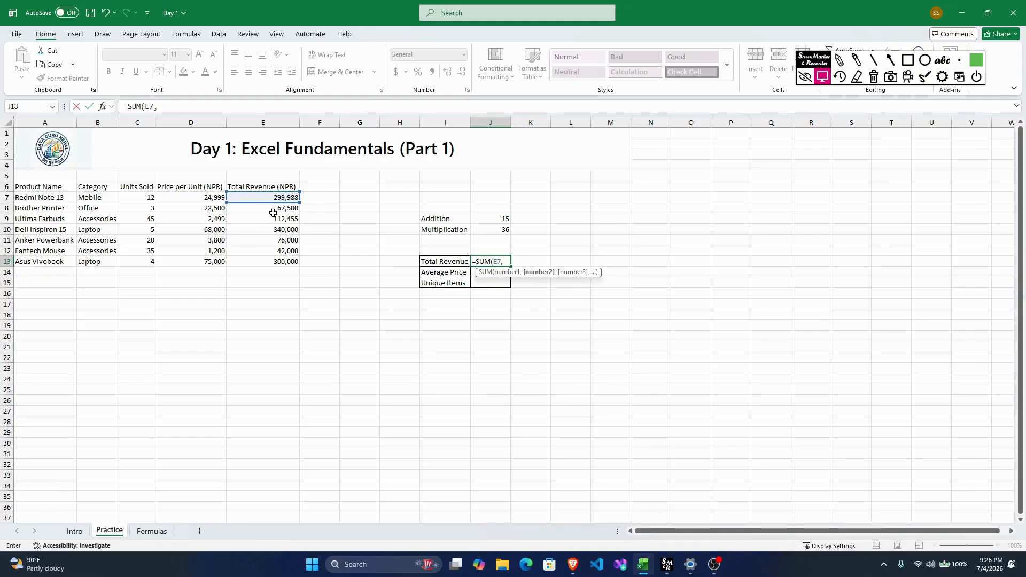
click(274, 210)
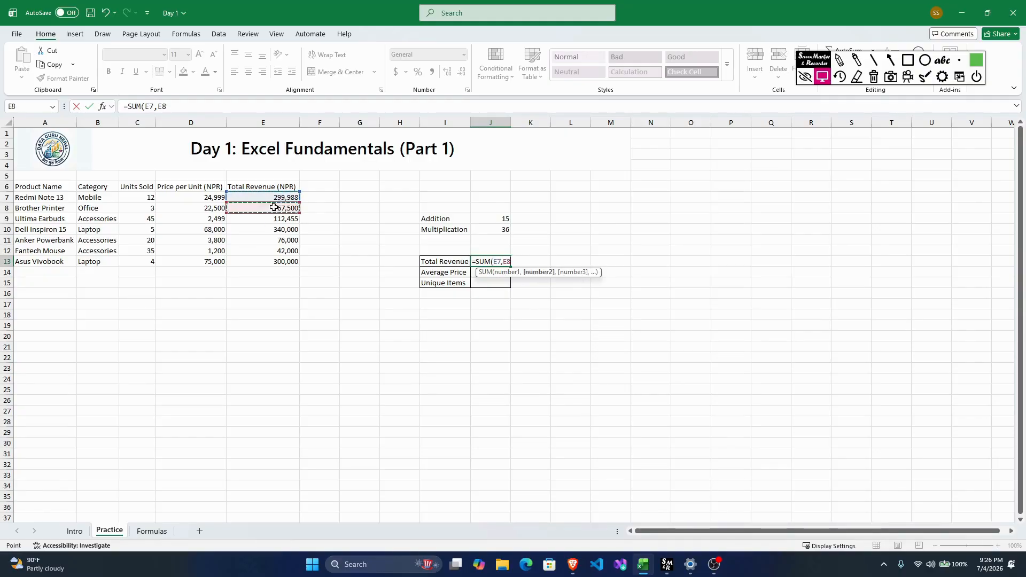
click(513, 260)
key(BackSpace)
key(BackSpace)
key(BackSpace)
key(BackSpace)
key(BackSpace)
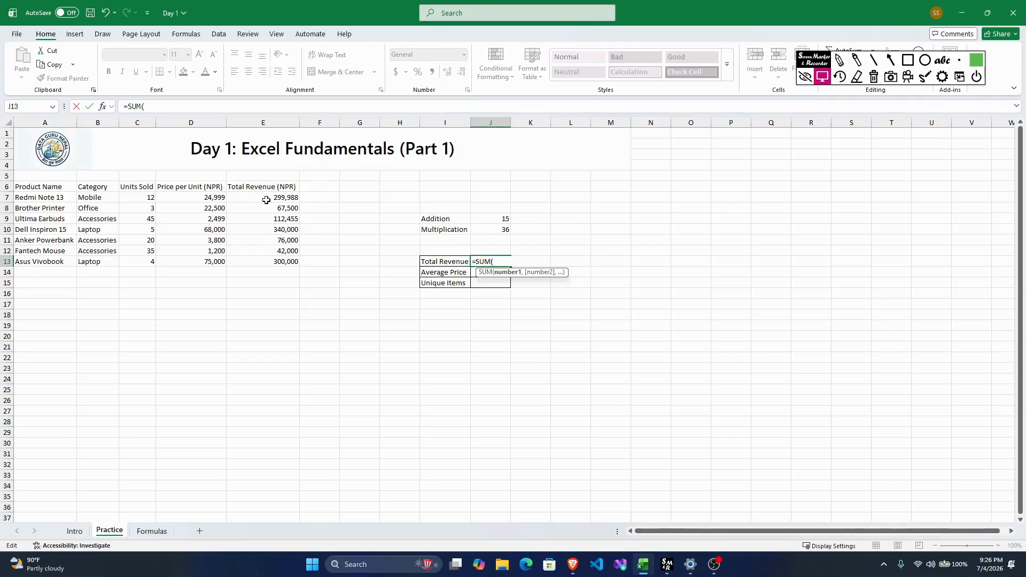
Bracket the Total Revenue values in E7 to E13 with the green screen-annotation pen, and clear the marks
click(840, 60)
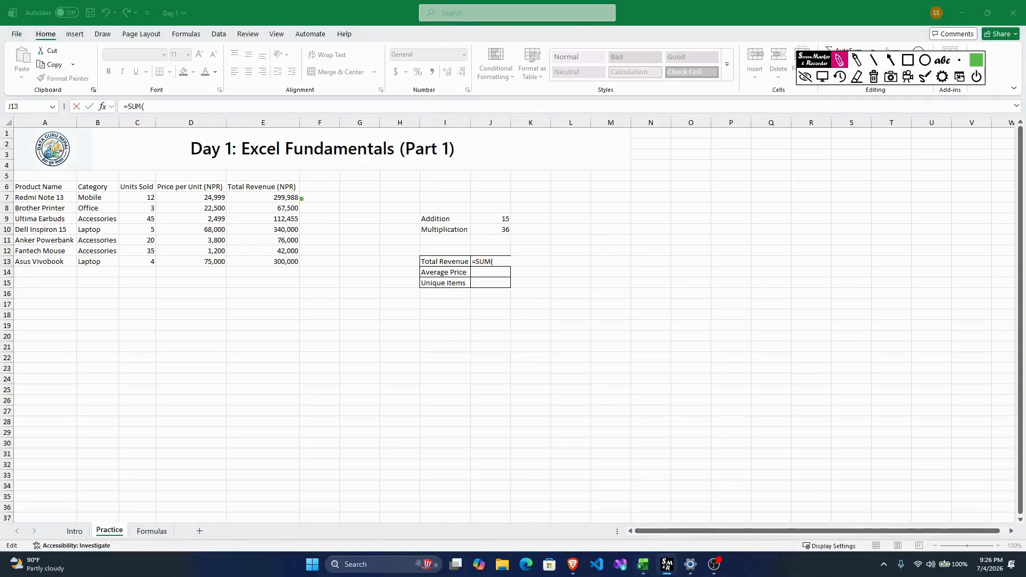
mouse_move(255, 197)
mouse_down()
mouse_move(309, 199)
mouse_move(309, 259)
mouse_move(267, 269)
mouse_up()
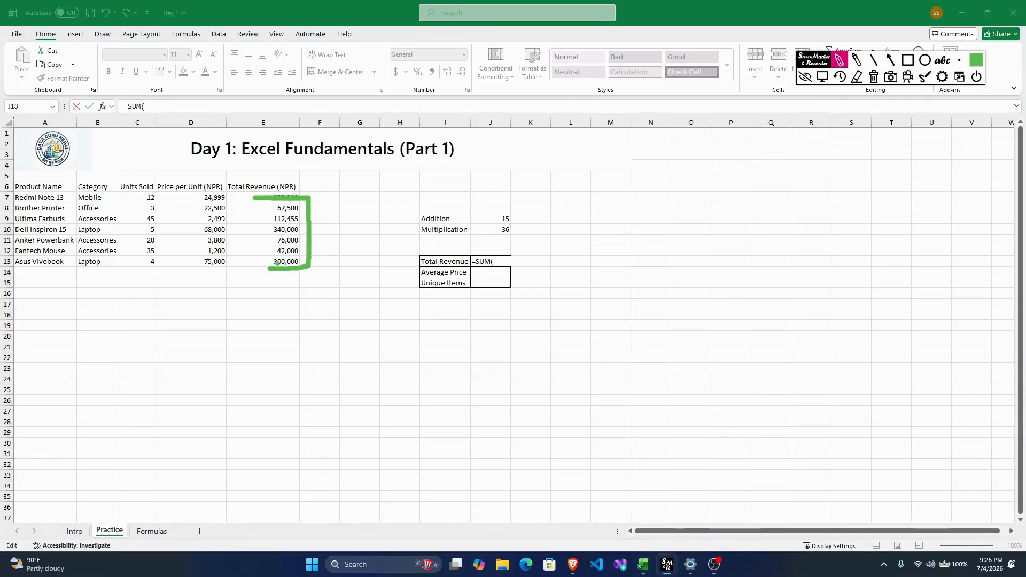
click(875, 77)
mouse_move(273, 190)
mouse_down()
mouse_move(317, 230)
mouse_move(297, 270)
mouse_up()
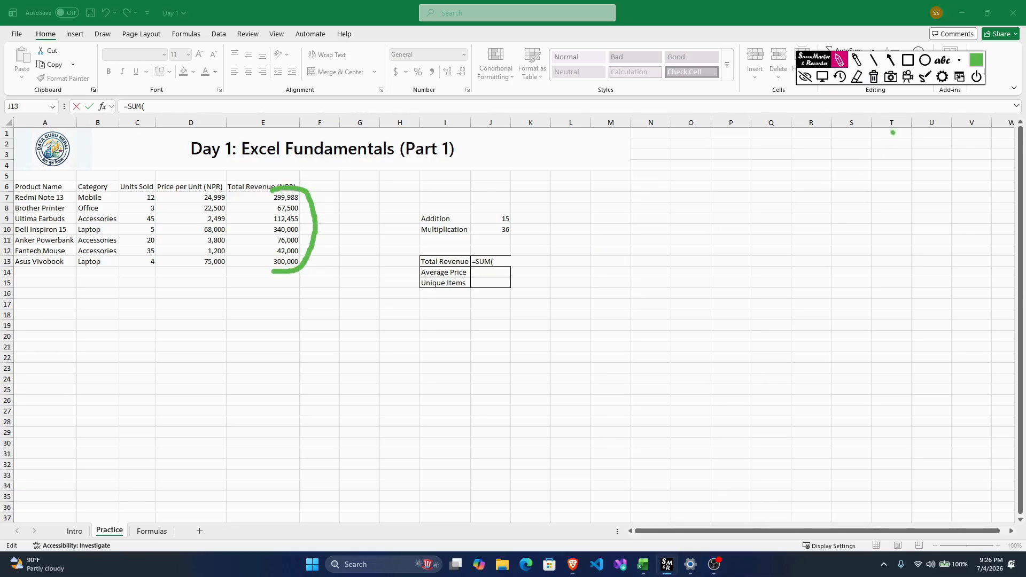
click(874, 77)
click(823, 76)
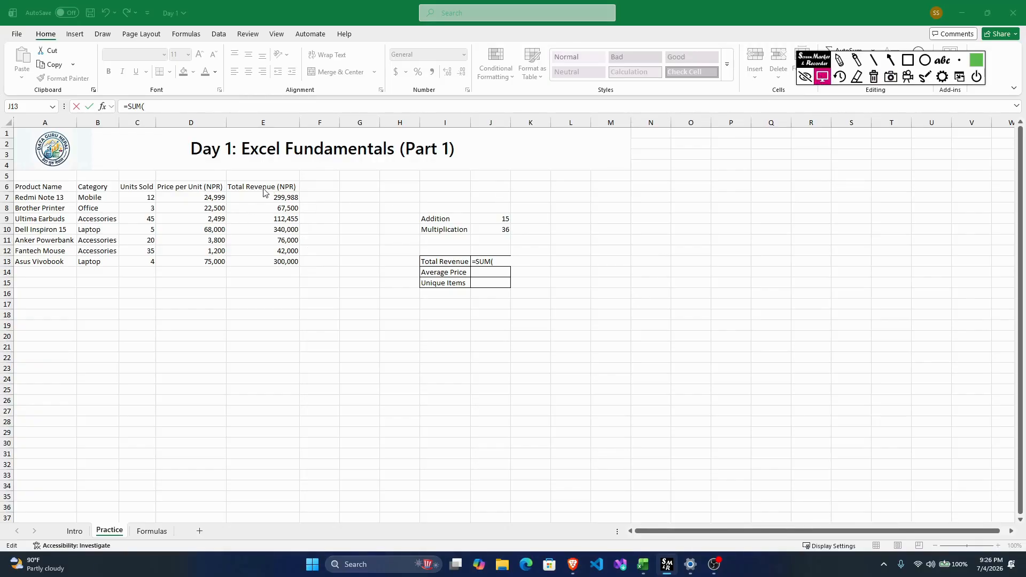
Complete the Total Revenue formula in J13 as =SUM(E7:E13)
click(499, 261)
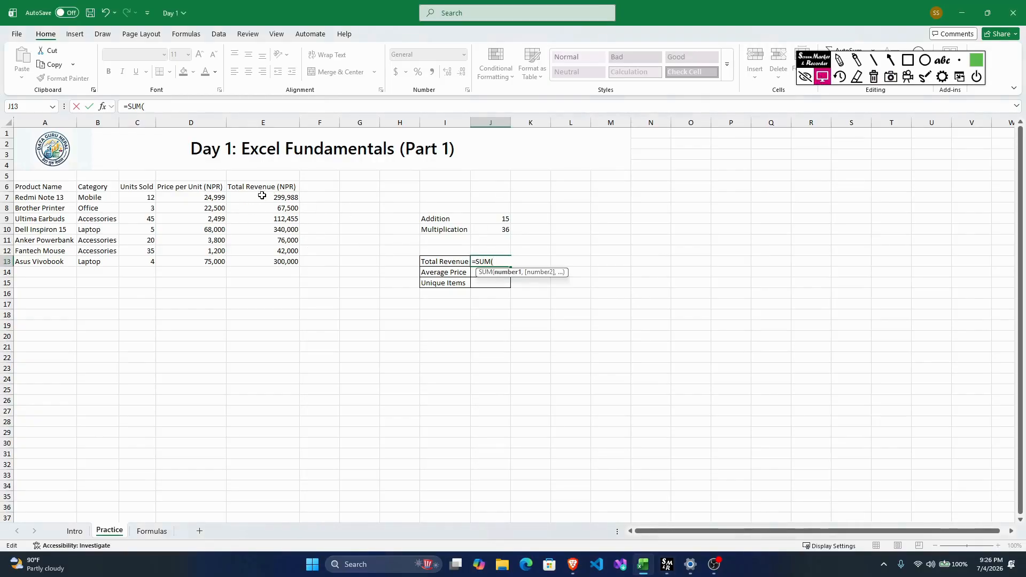
drag(277, 197, 275, 260)
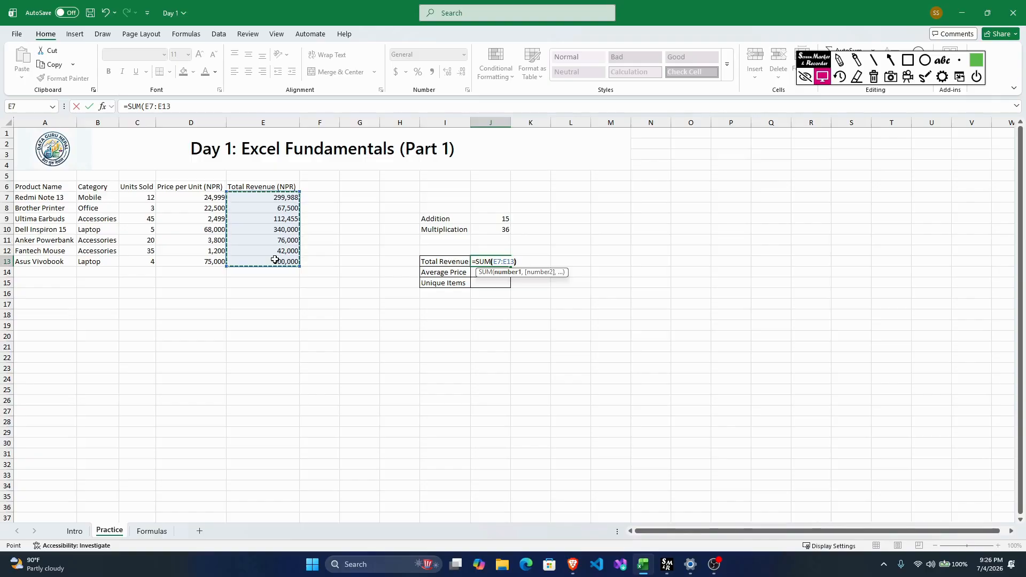
text())
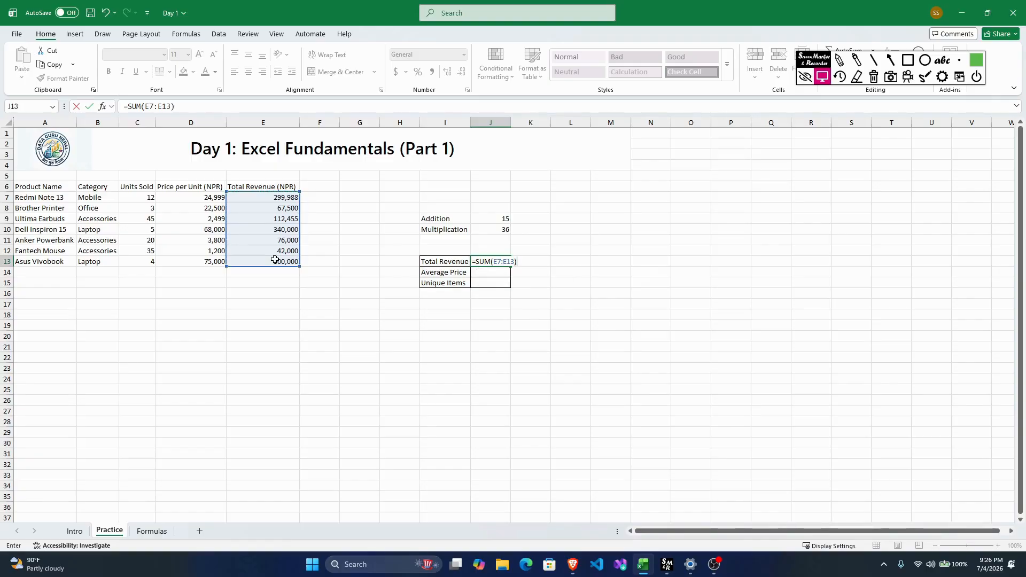
key(Return)
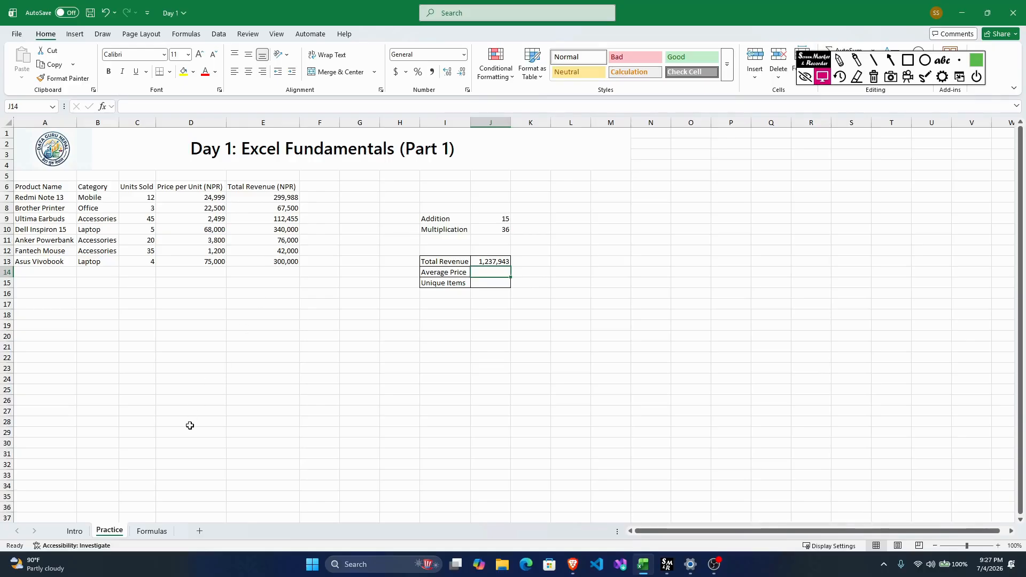
Look up the AVERAGE function's description on the Formulas sheet and return to the Practice sheet
click(152, 532)
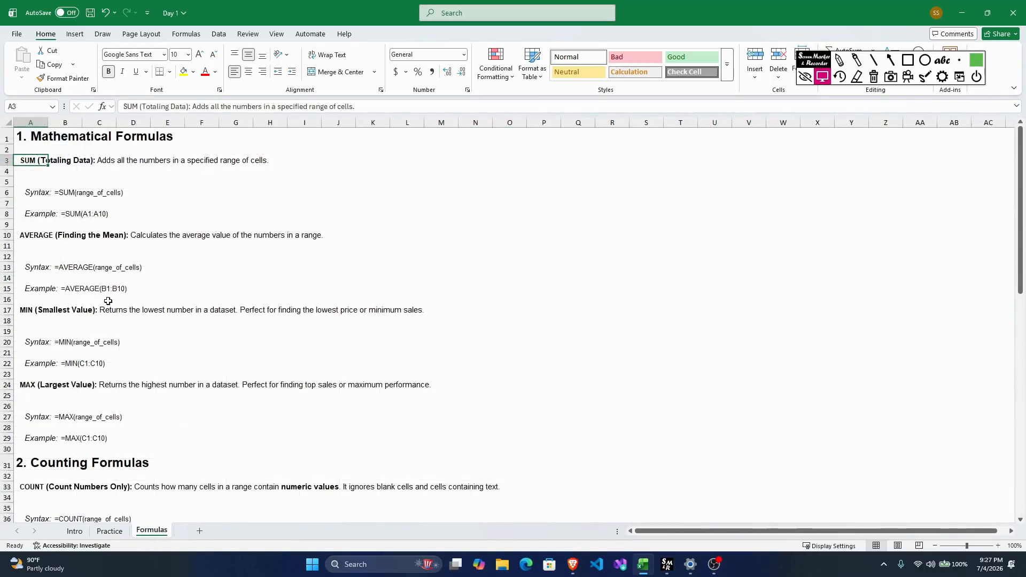
click(36, 237)
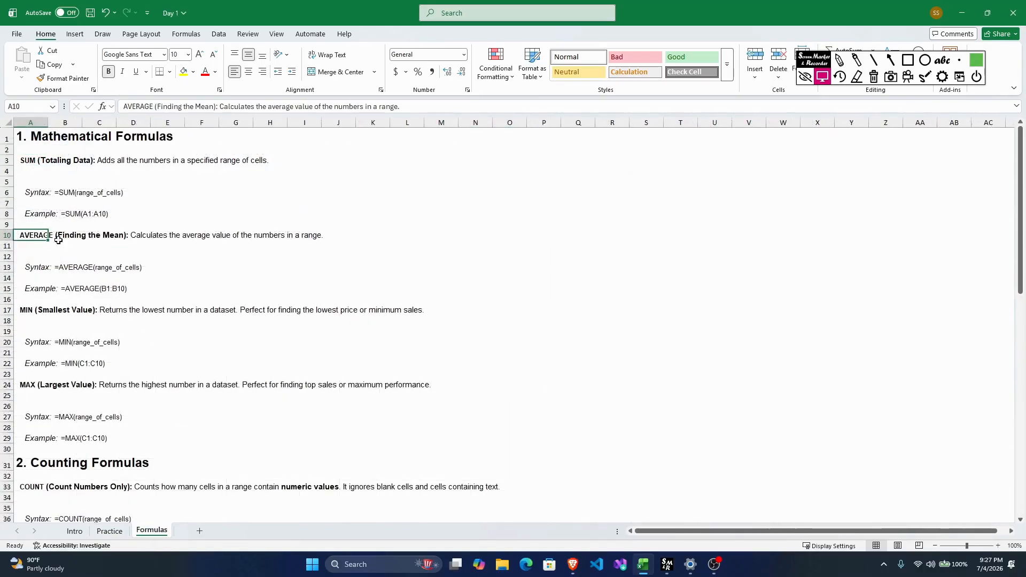
click(110, 534)
Enter =AVERAGE(E7:E13) in J14 beside the Average Price label
drag(286, 198, 283, 261)
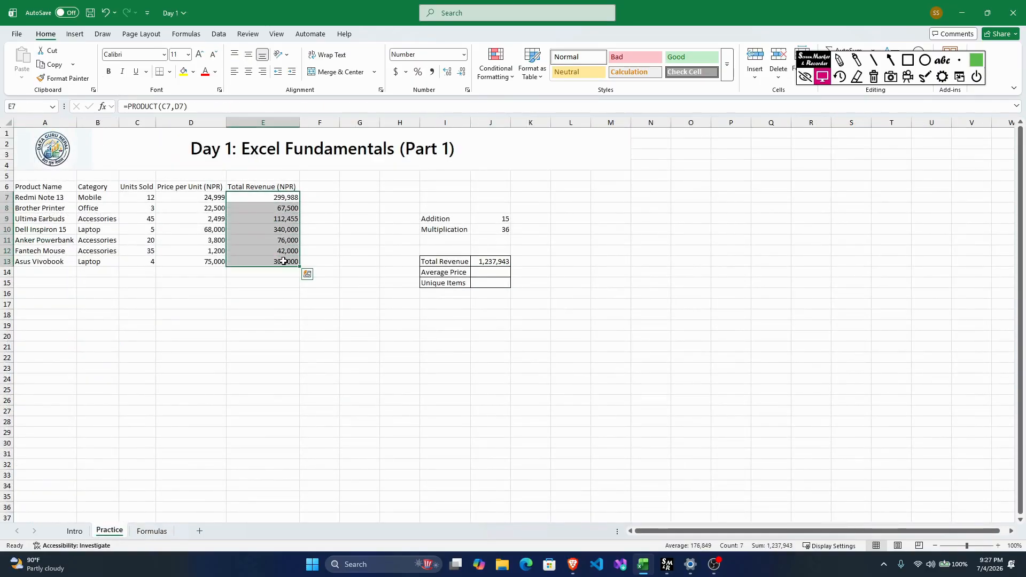
double_click(491, 273)
text(=aver)
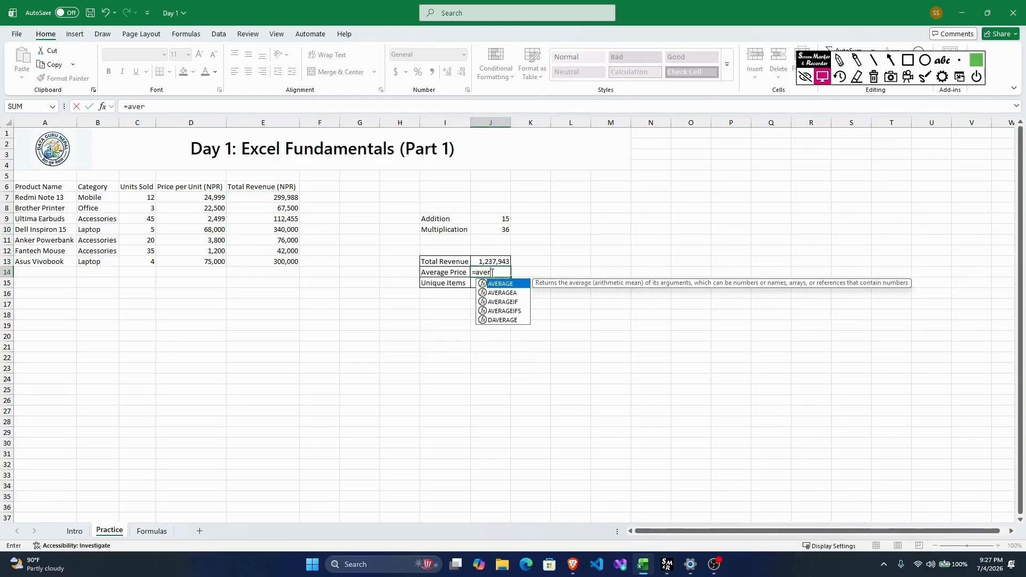
key(Tab)
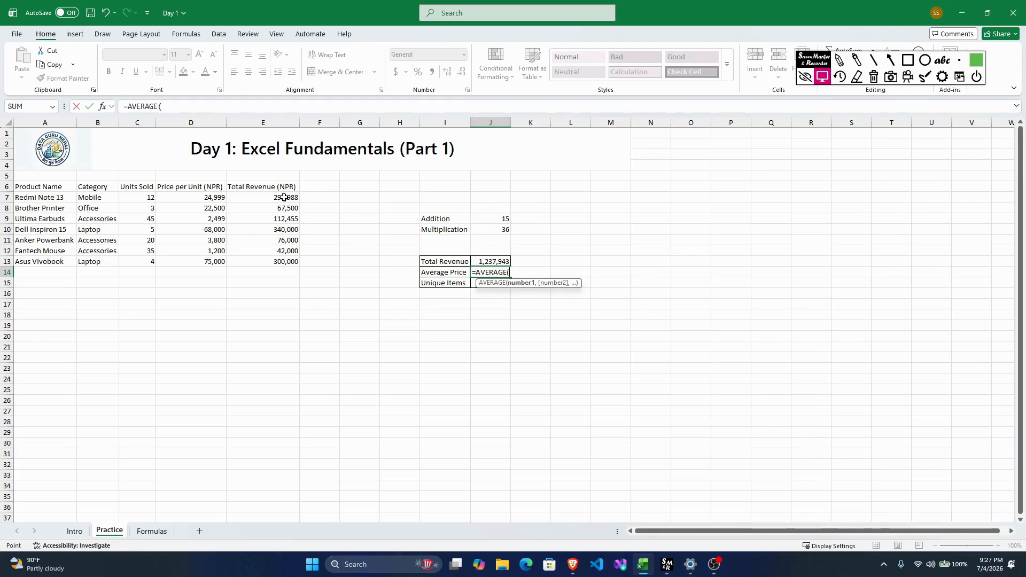
drag(284, 197, 282, 258)
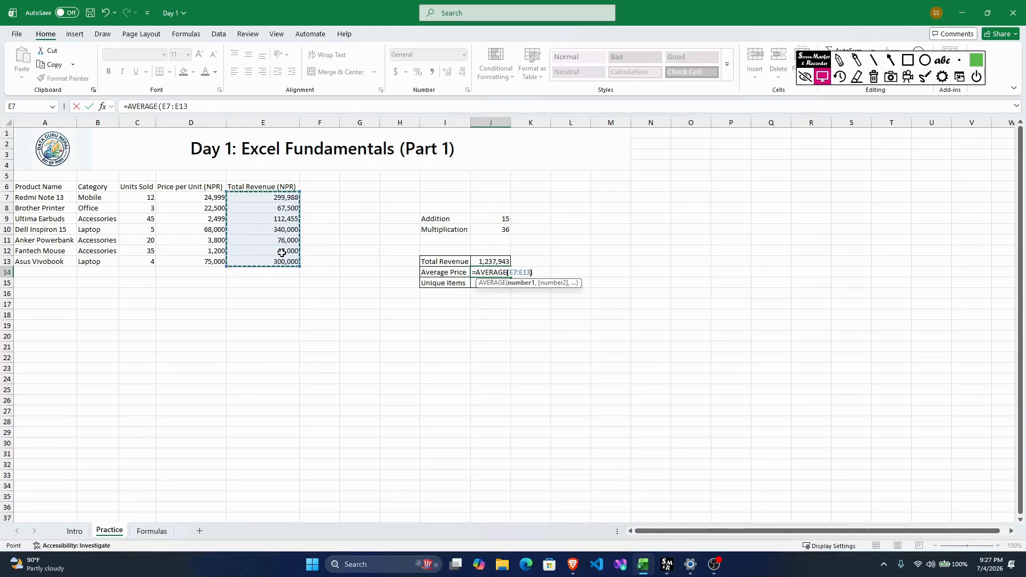
key(Return)
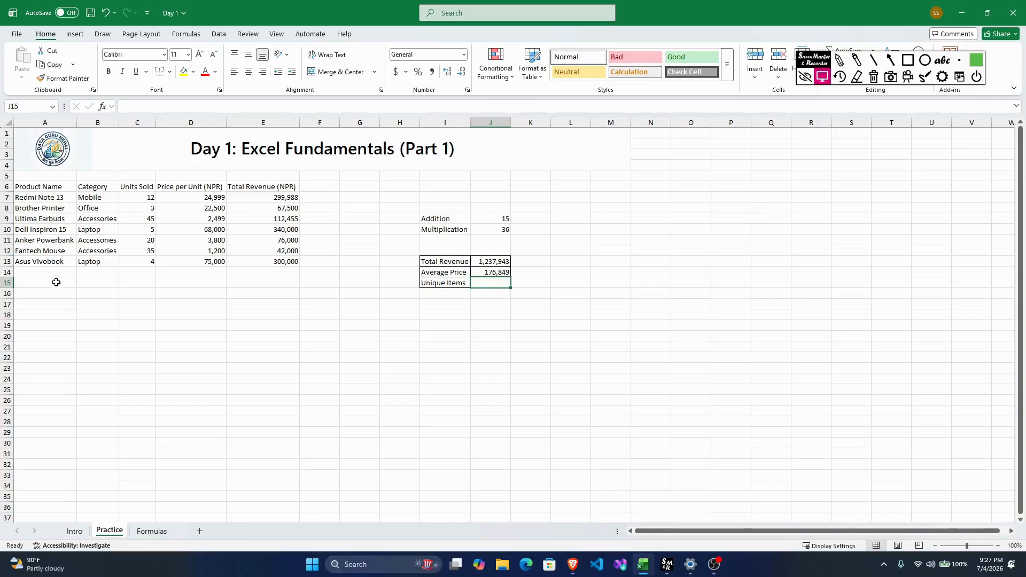
Enter =UNIQUE(A7:A13) in J15 beside the Unique Items label and select the spilled product names
drag(49, 198, 43, 262)
click(479, 283)
text(=uni)
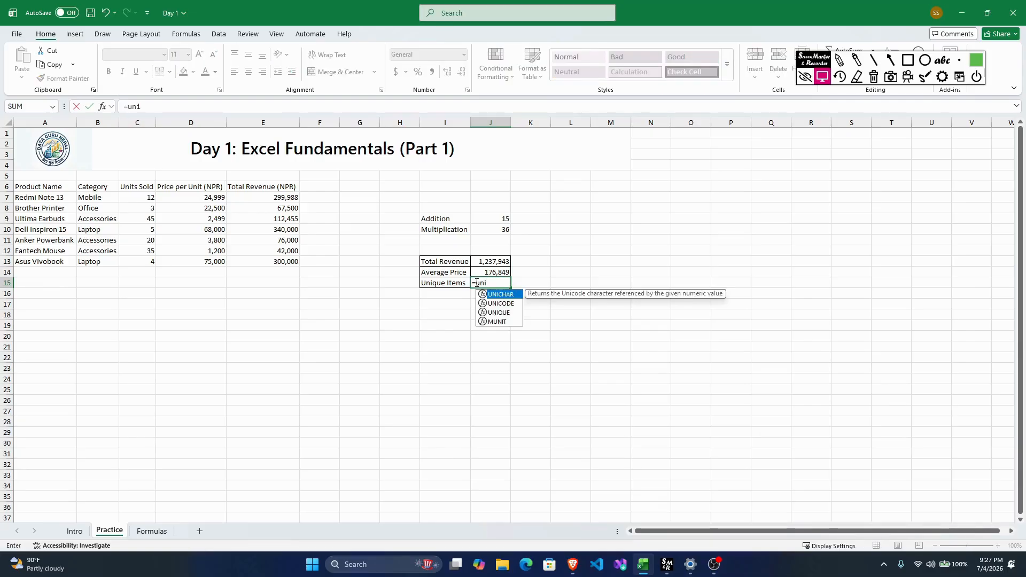
click(503, 314)
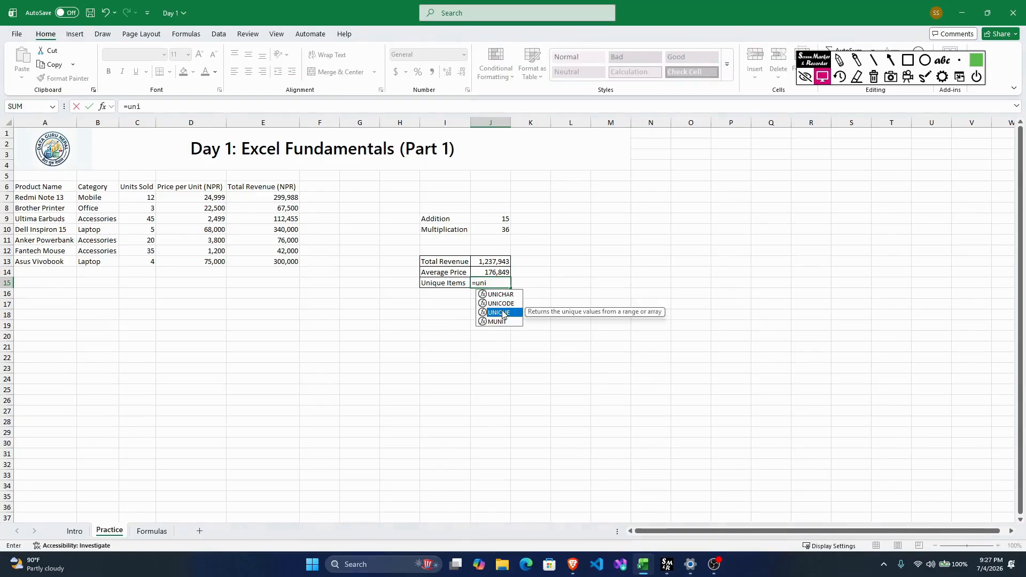
double_click(502, 314)
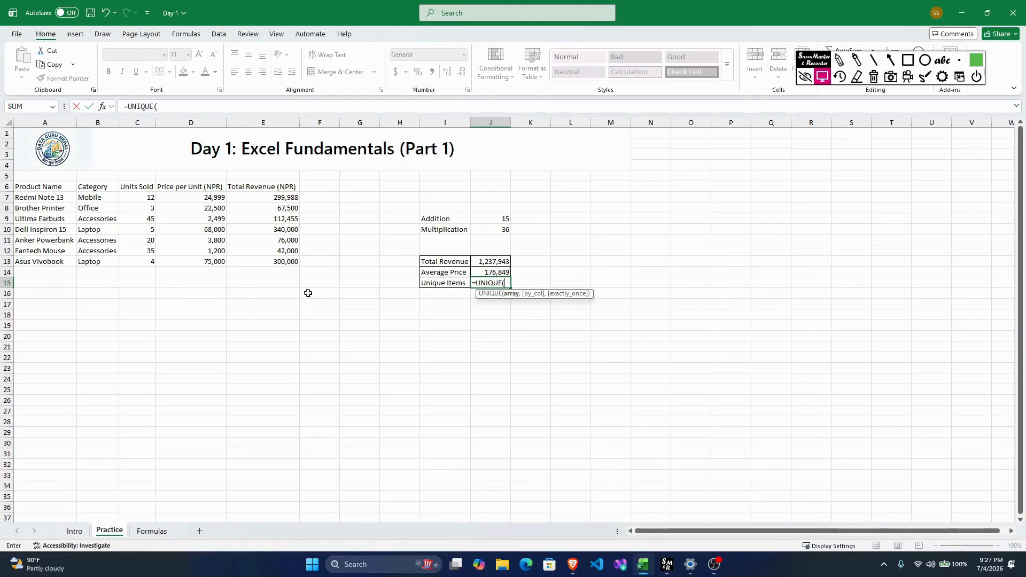
drag(48, 197, 53, 252)
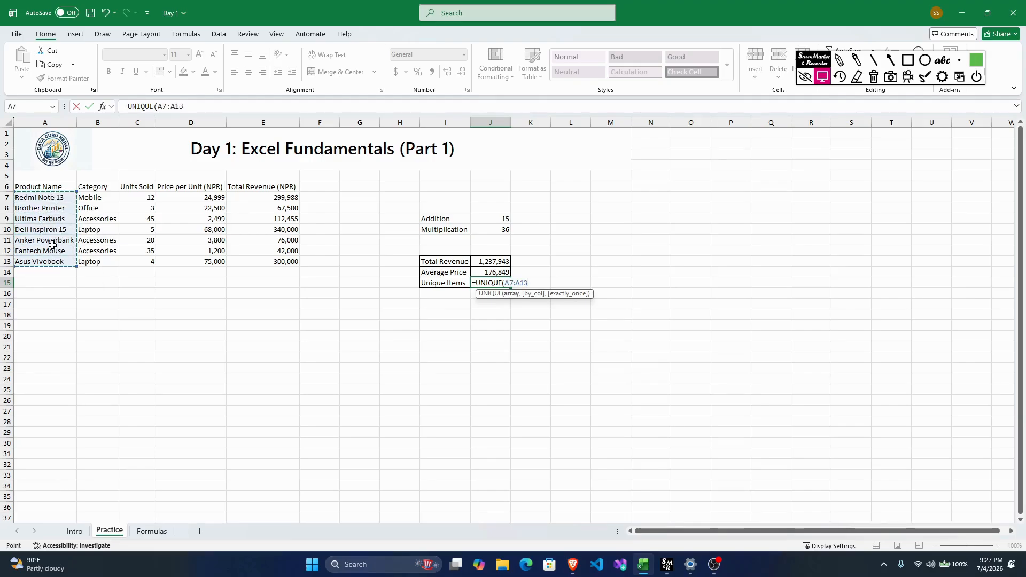
text())
key(Return)
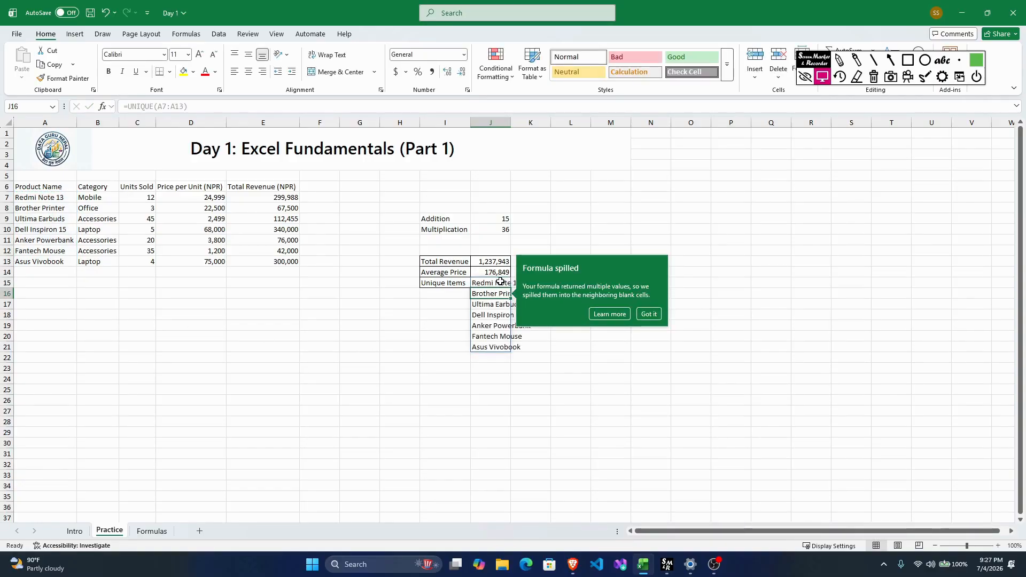
drag(500, 284, 499, 346)
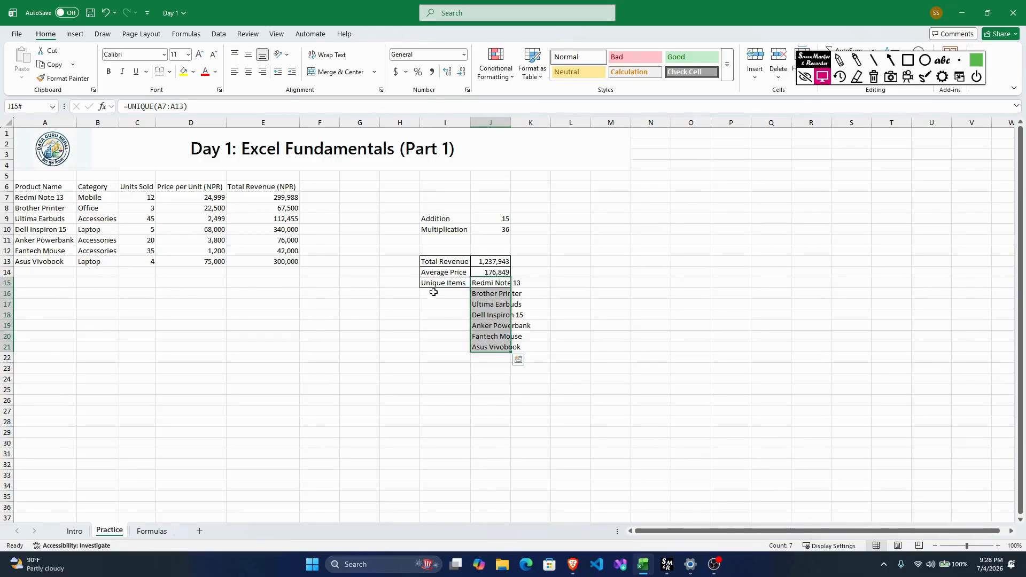
Copy the product name Asus Vivobook from A13 into A14 as a duplicate entry
click(38, 271)
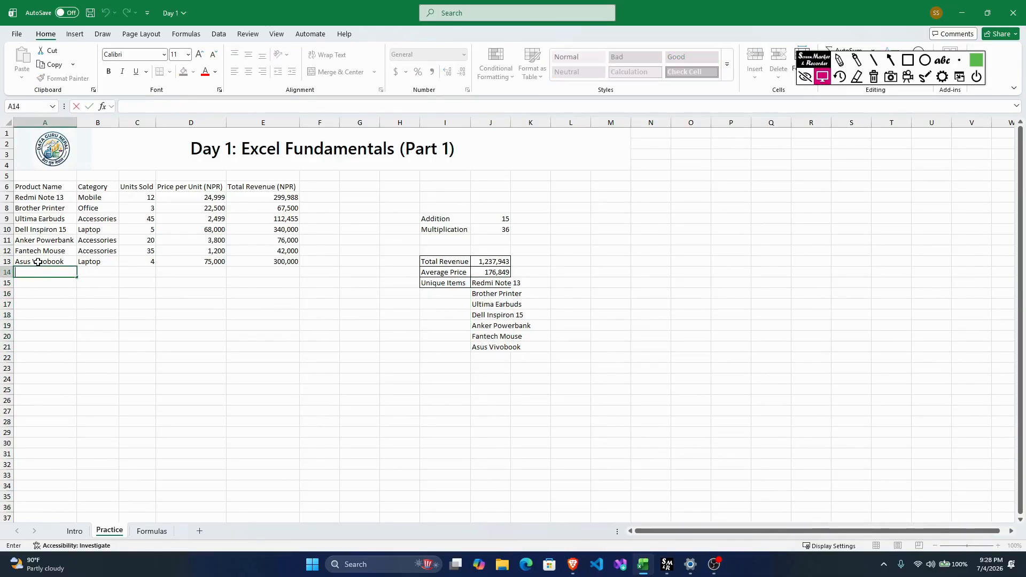
click(38, 261)
key(ctrl+c)
click(37, 271)
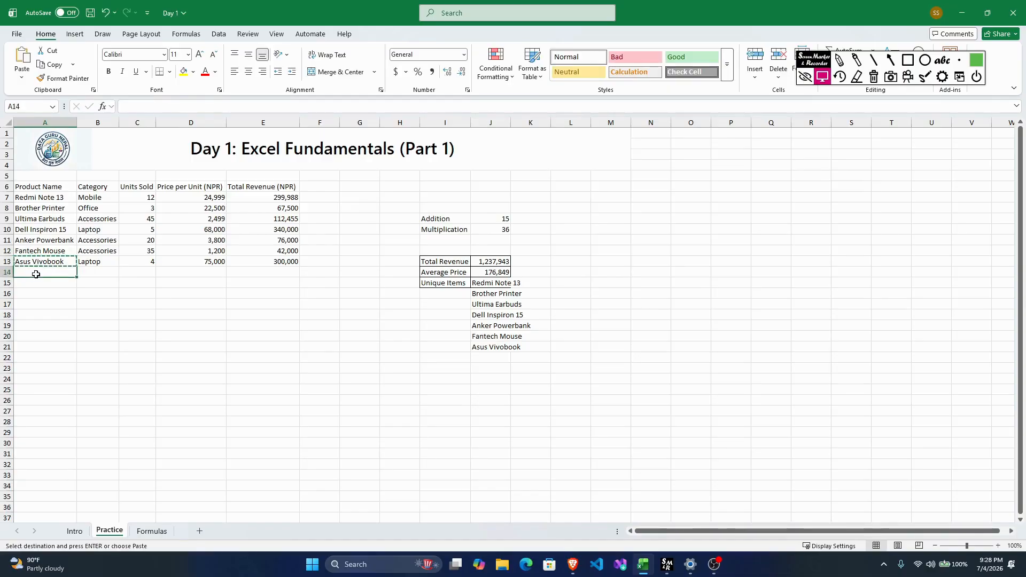
key(ctrl+v)
key(Escape)
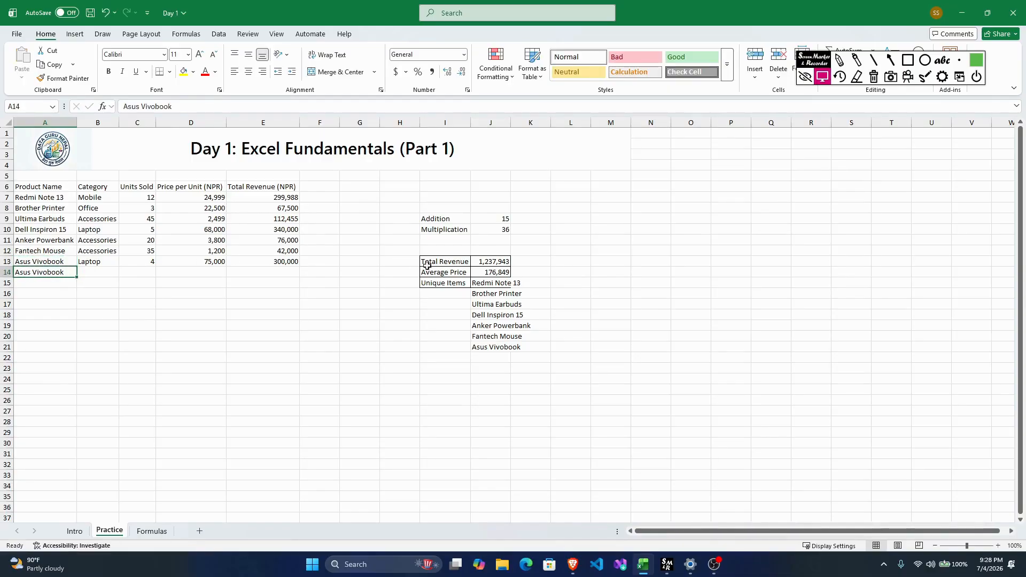
Extend the UNIQUE formula's range in J15 to A7:A14 so it covers the duplicate product name
click(492, 282)
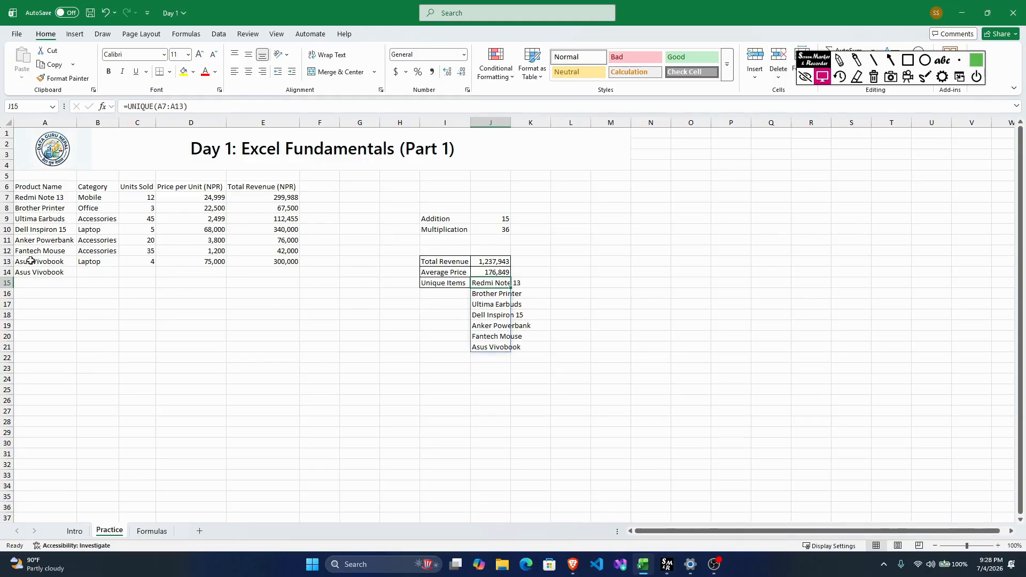
drag(30, 260, 32, 273)
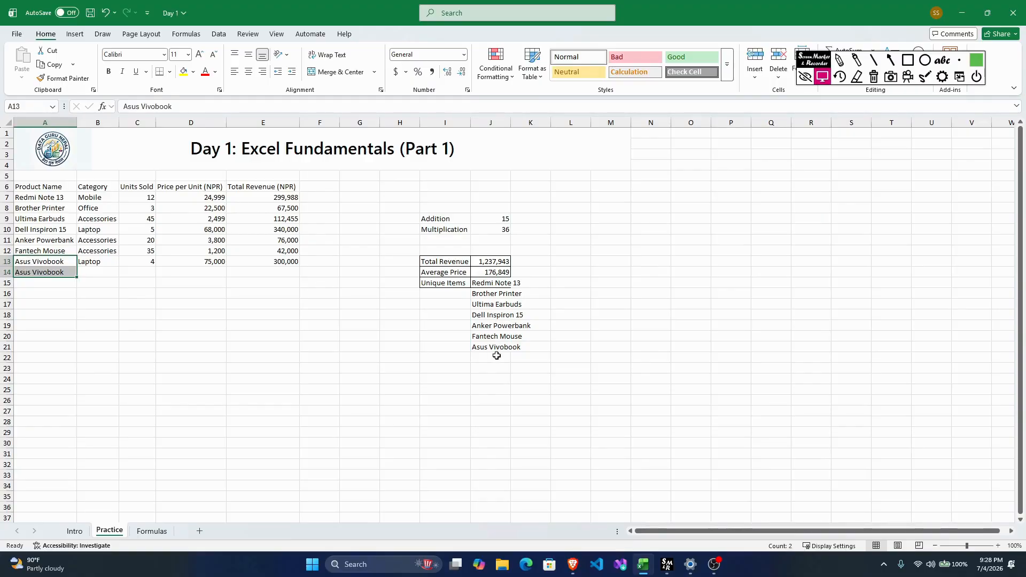
double_click(484, 281)
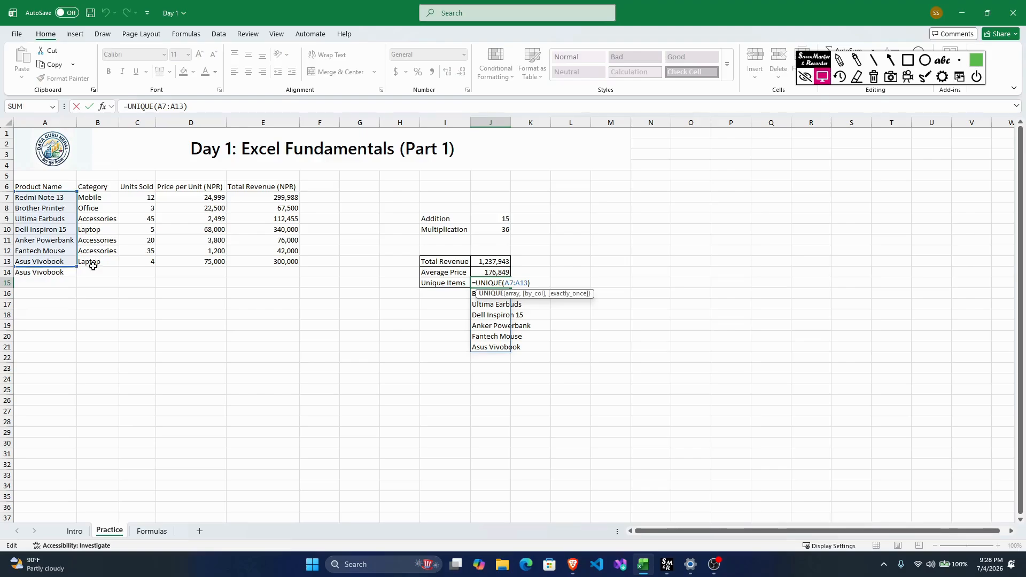
drag(76, 264, 76, 278)
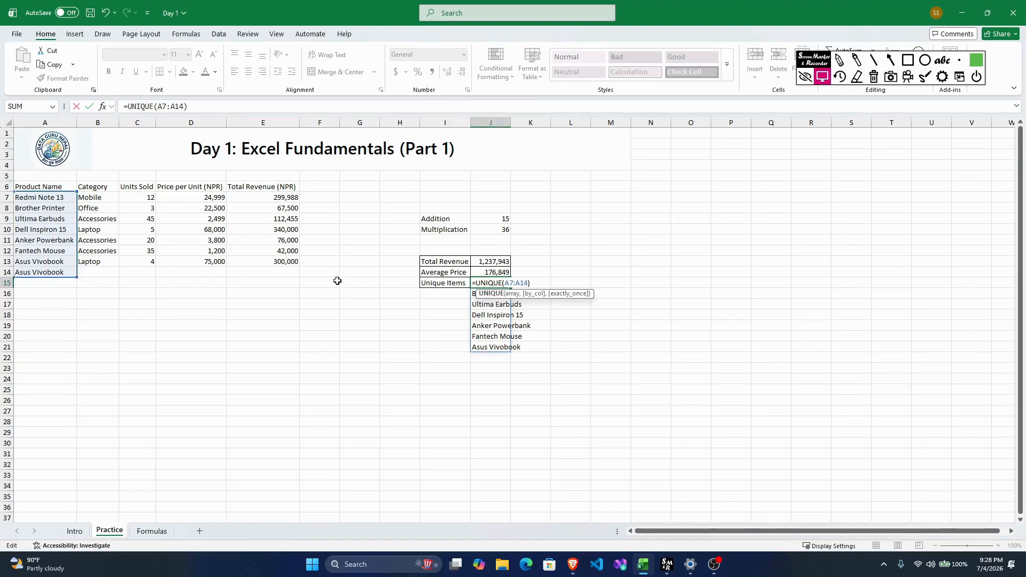
key(Return)
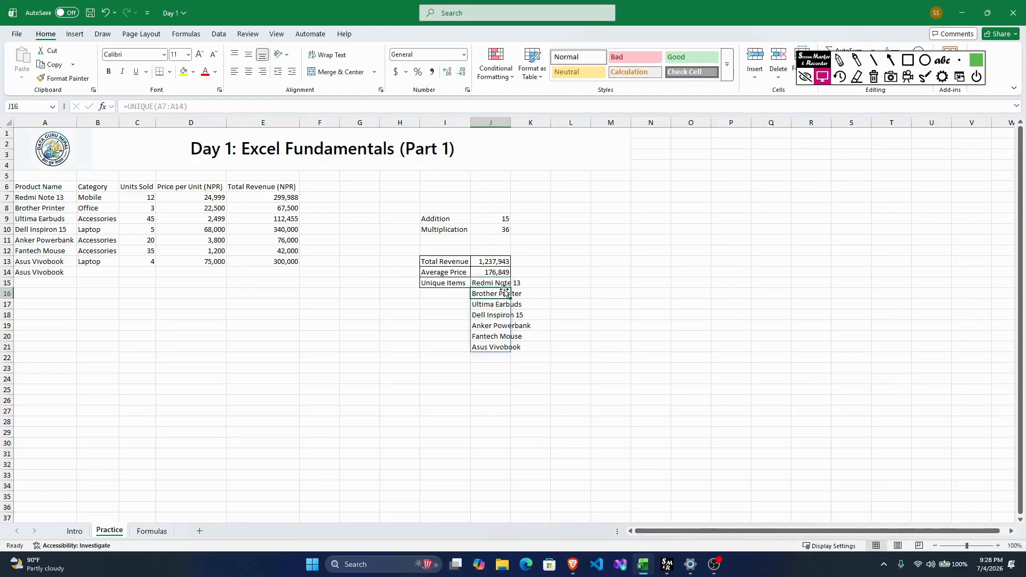
Select the spilled unique items and autofit column J to the width of the product names
drag(499, 285, 497, 345)
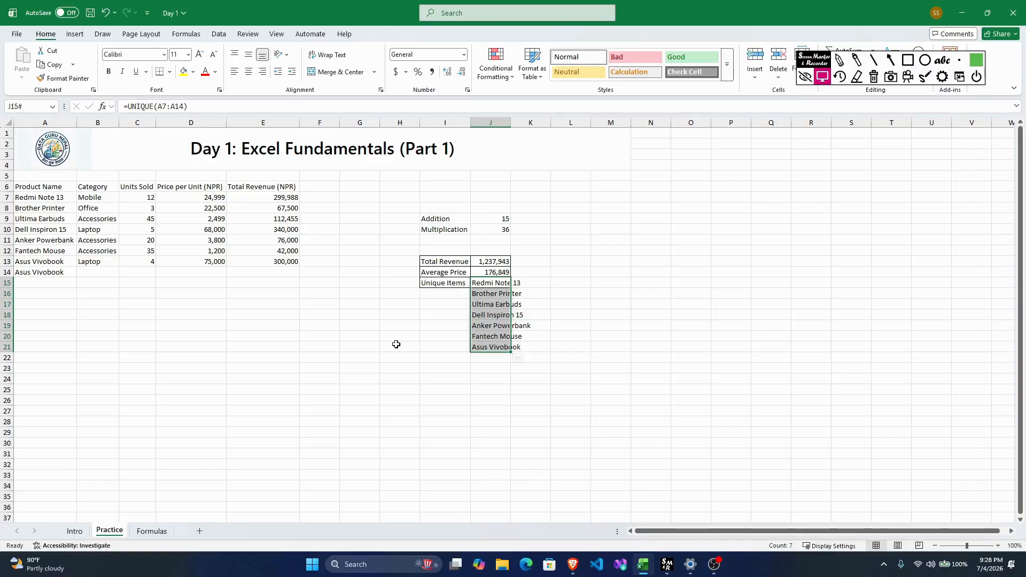
double_click(511, 122)
Go through the unique product names in J15 to J21 one by one and check the UNIQUE formula behind them
click(512, 284)
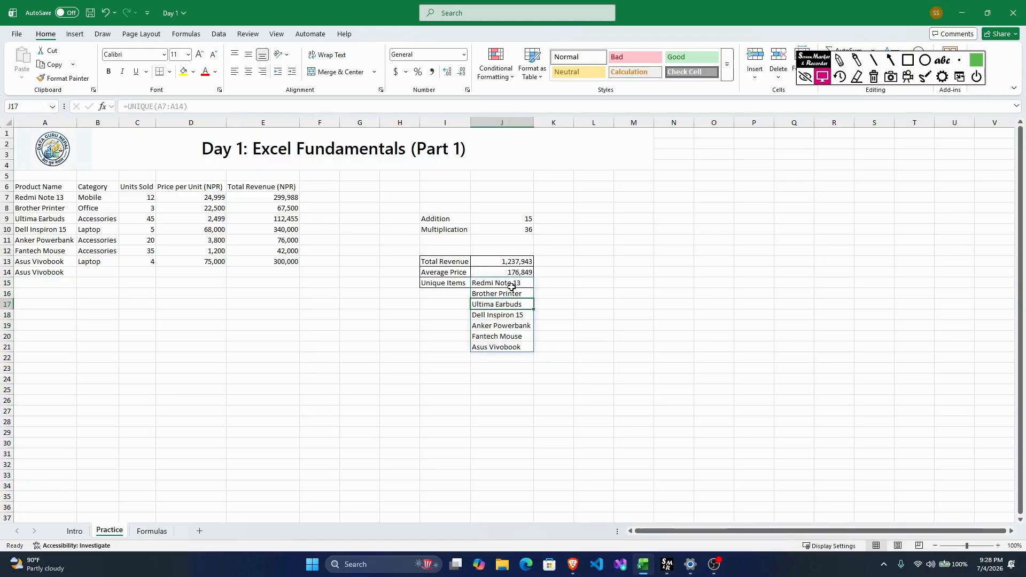
click(512, 293)
click(511, 305)
click(511, 315)
click(511, 328)
click(510, 337)
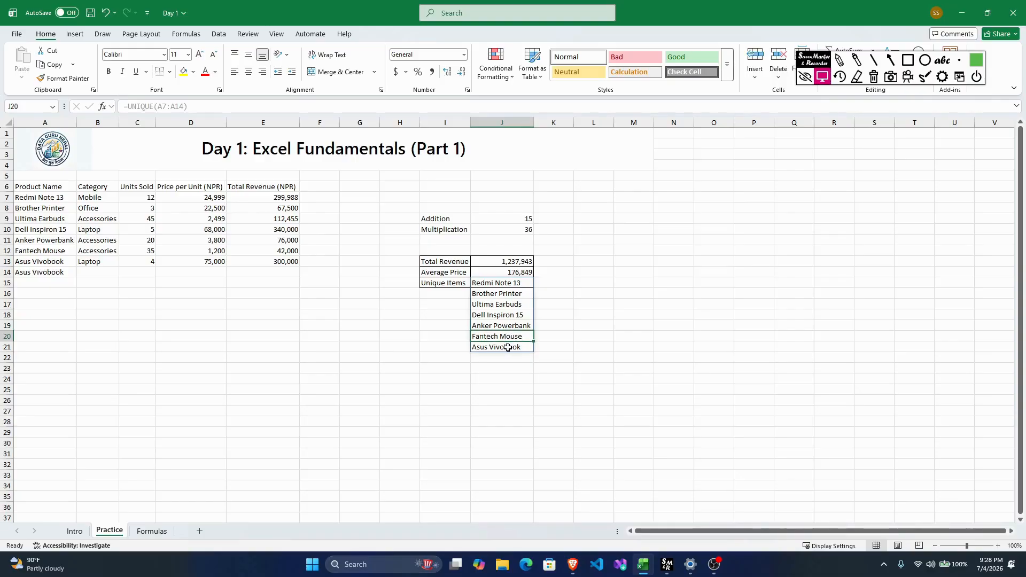
click(500, 348)
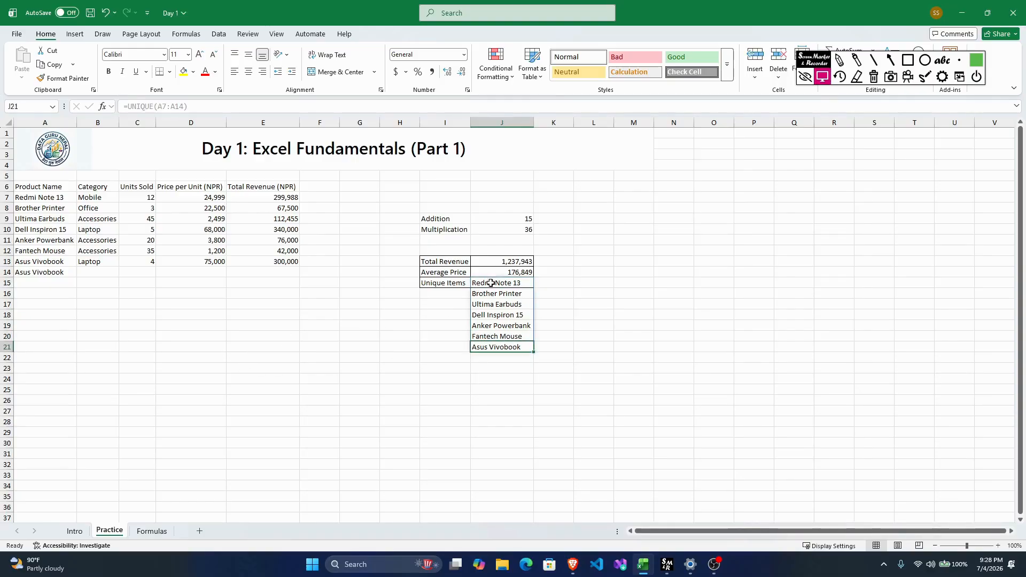
double_click(526, 282)
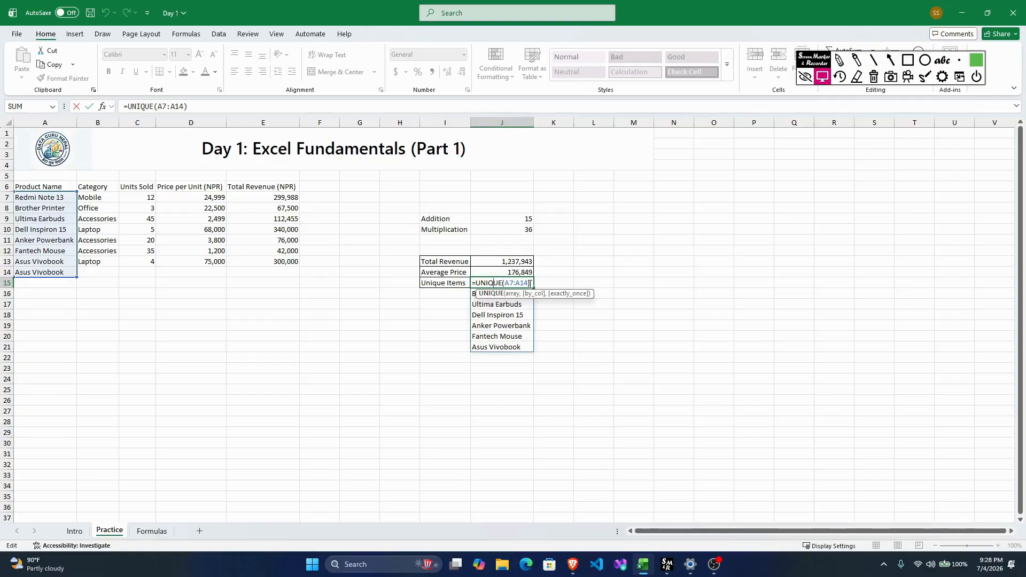
key(ctrl+Return)
click(473, 347)
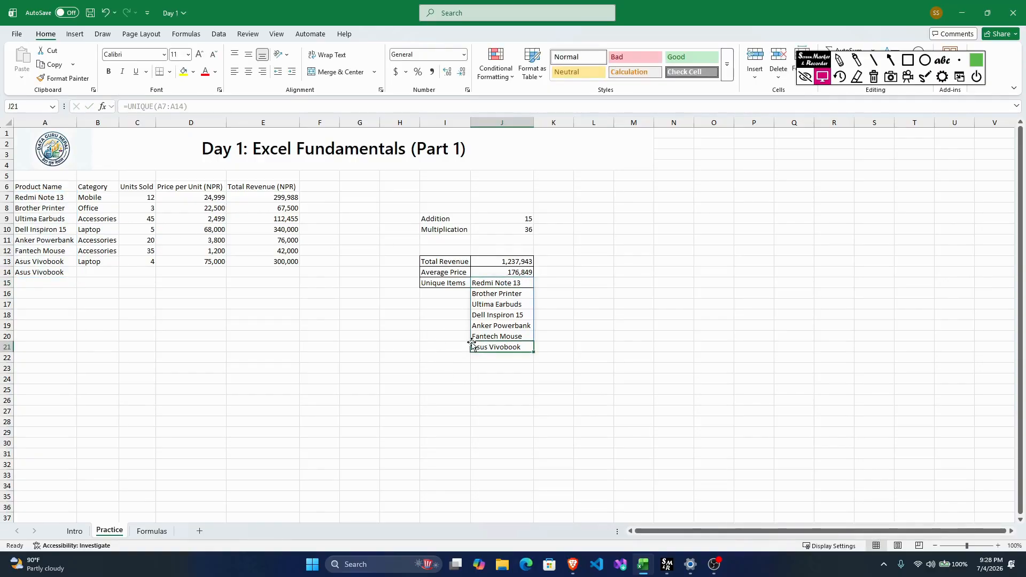
Review the SUM, AVERAGE and MIN entries on the Formulas sheet
click(155, 531)
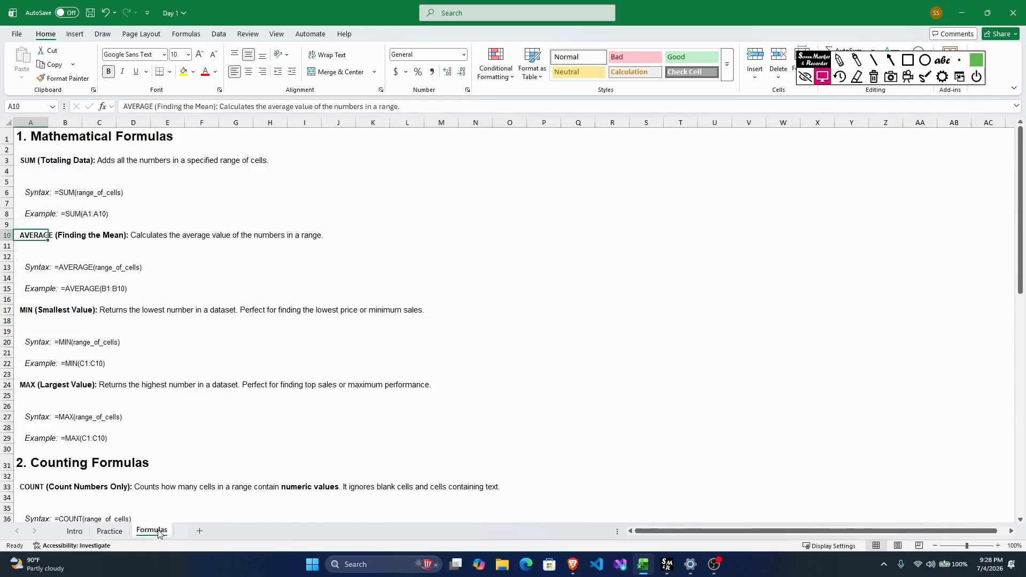
click(33, 159)
click(29, 236)
click(26, 310)
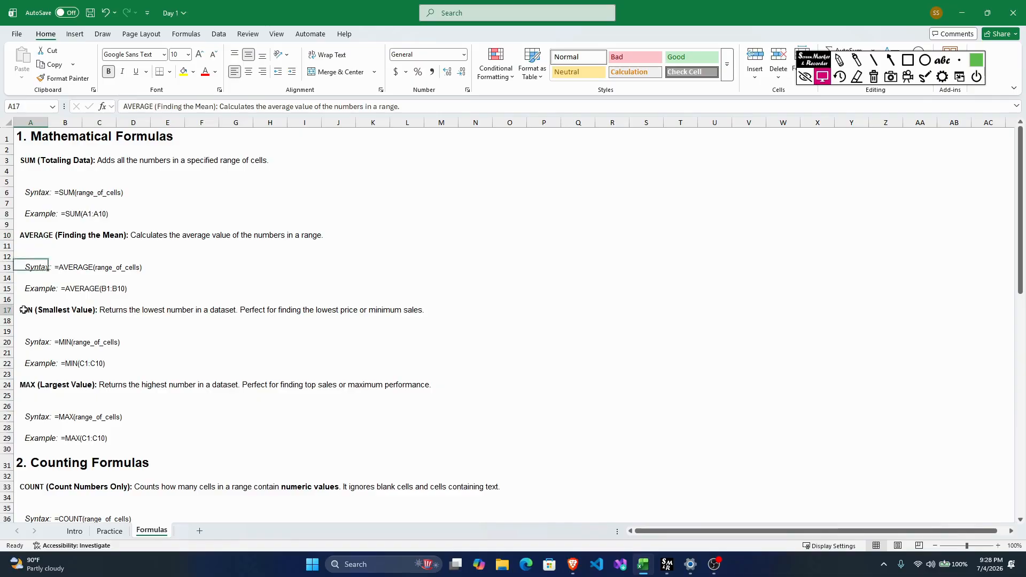
Enter =MIN(C7,C8) in cell C16 of the Practice sheet to find the lower of the first two Units Sold values
click(109, 531)
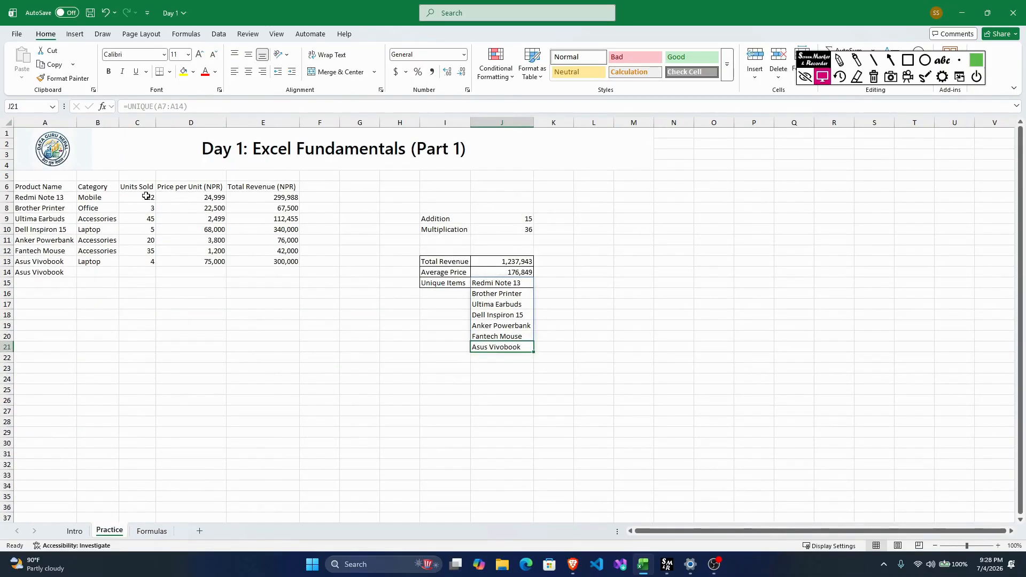
drag(150, 197, 143, 259)
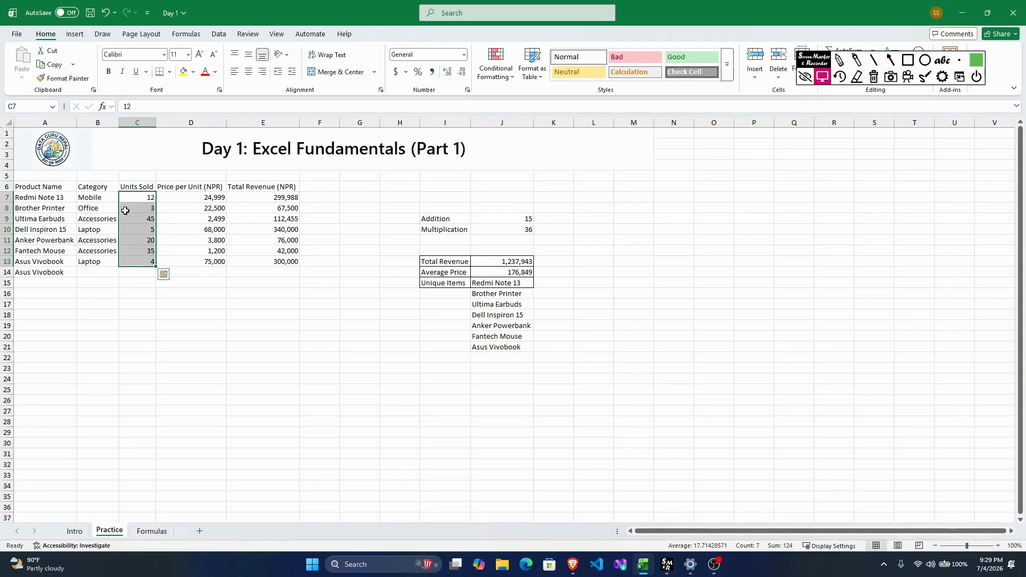
click(135, 293)
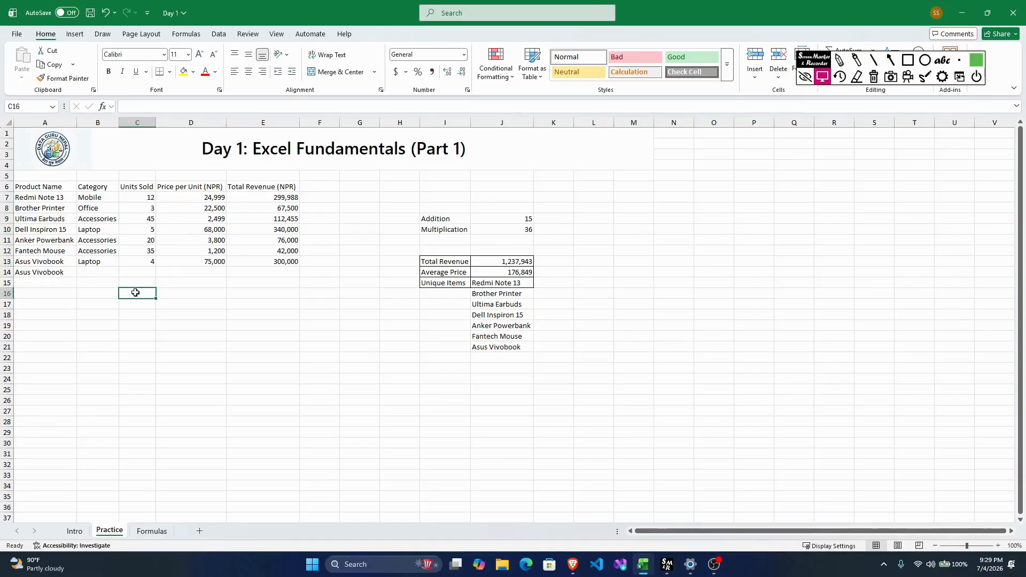
text(=)
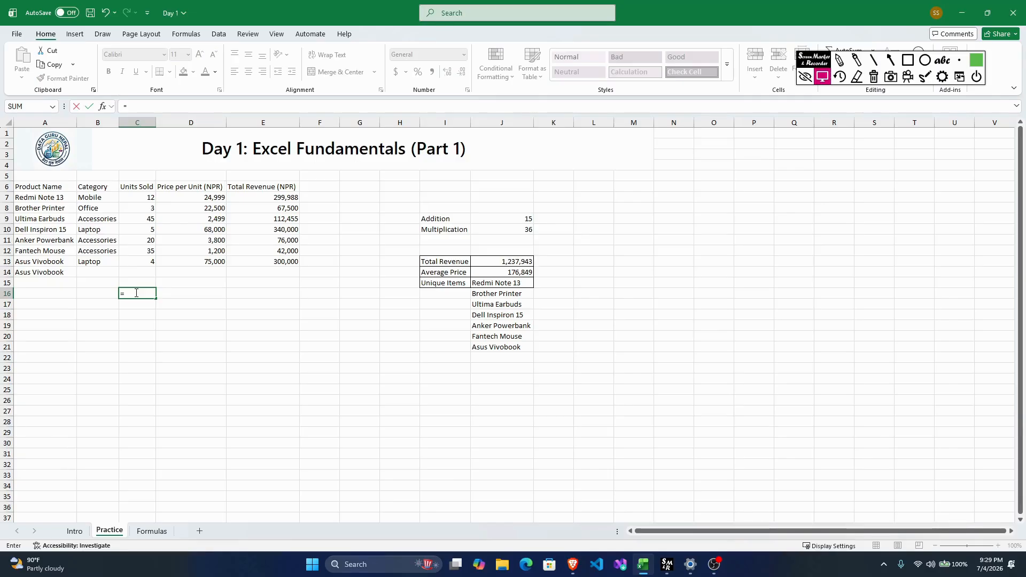
text(min)
key(Tab)
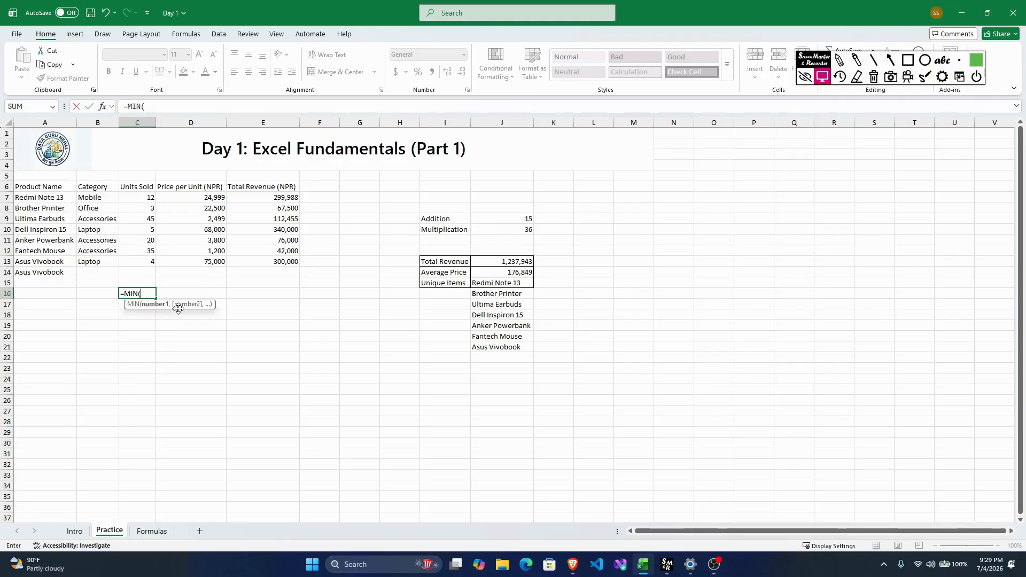
click(135, 198)
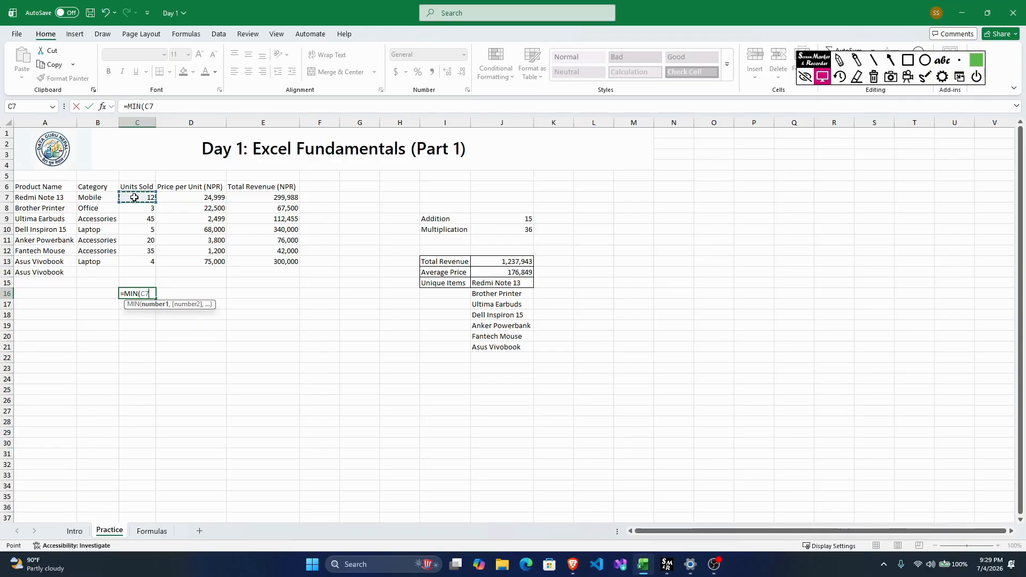
text(,)
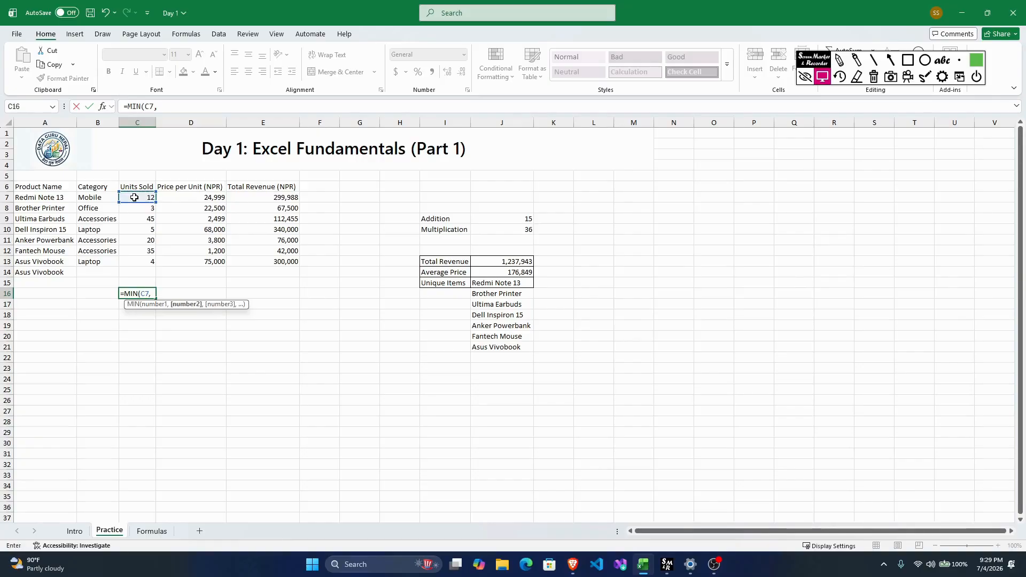
click(141, 208)
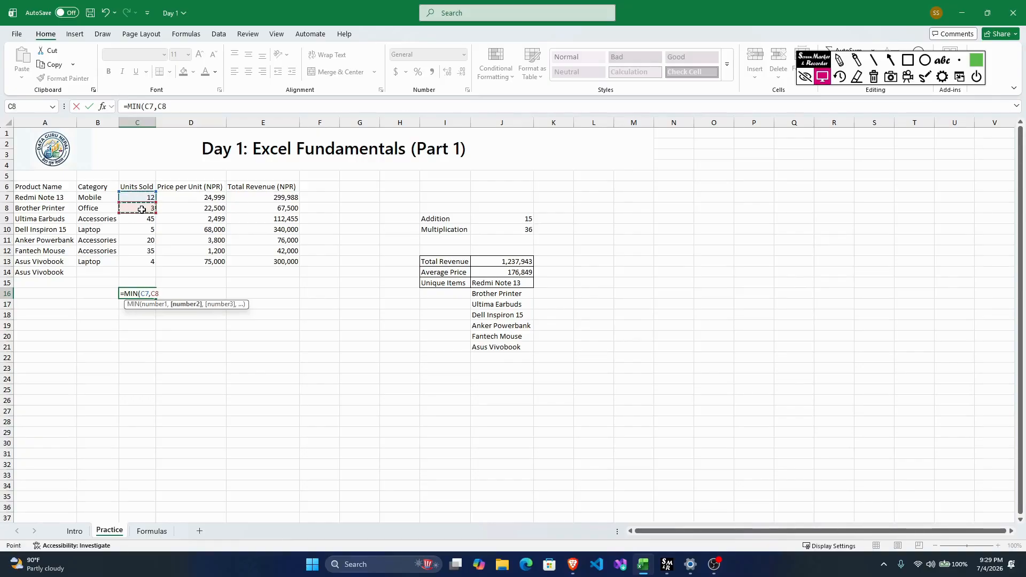
key(Return)
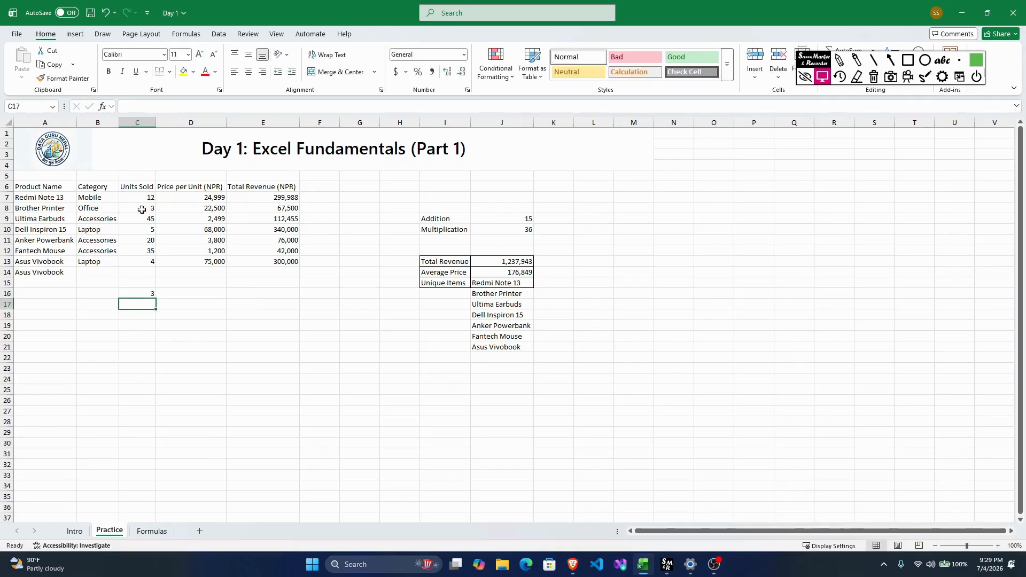
Change the MIN formula in C16 to cover C7:C13 and check it against the Units Sold values
double_click(152, 294)
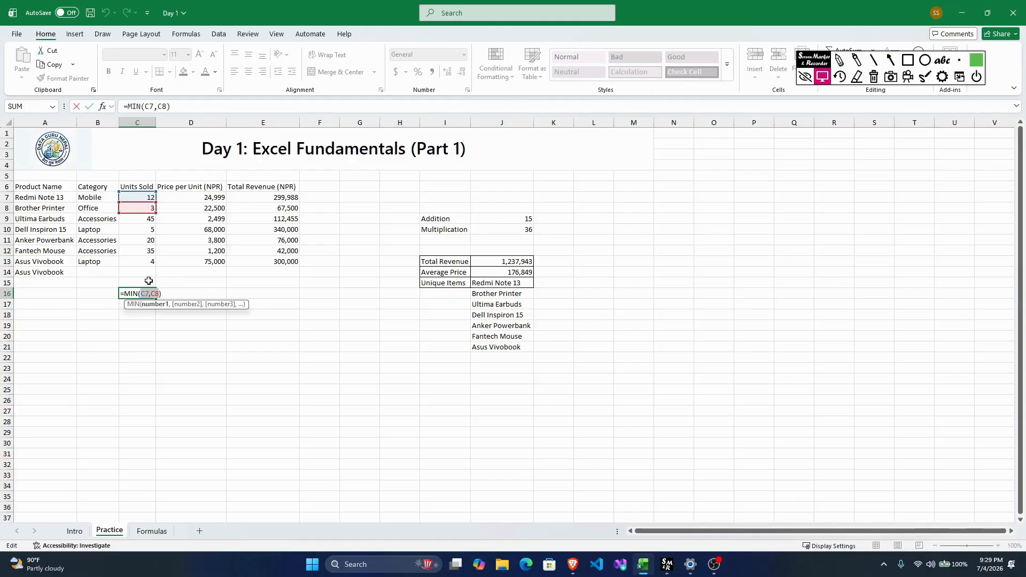
key(BackSpace)
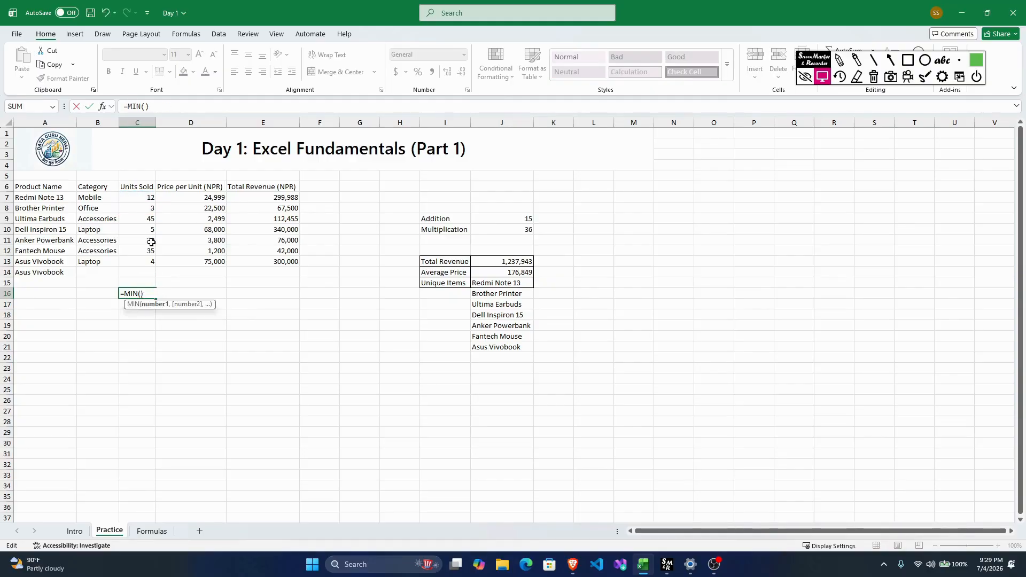
drag(149, 199, 143, 259)
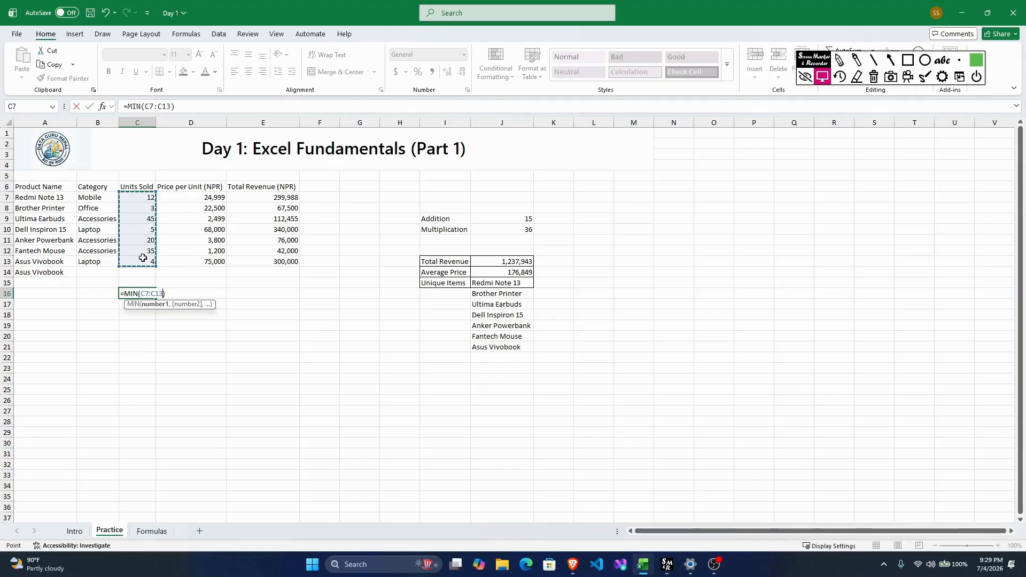
key(Return)
drag(143, 258, 142, 191)
click(142, 197)
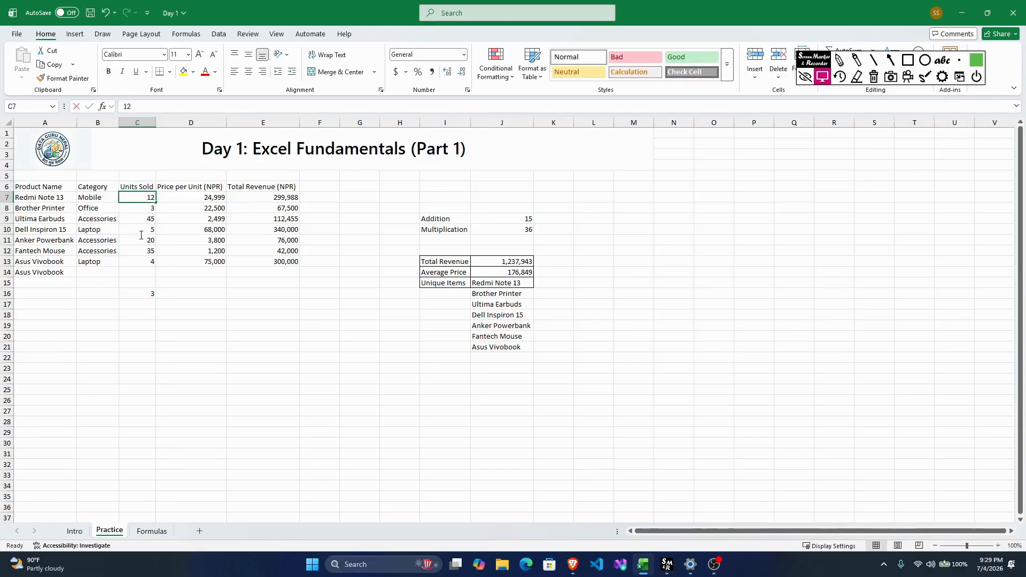
double_click(142, 197)
key(Escape)
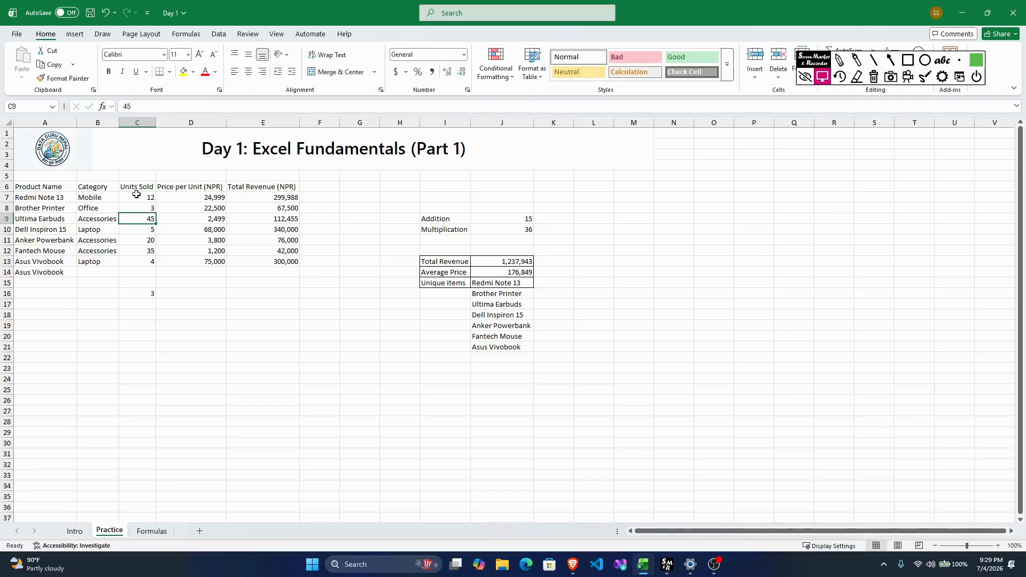
drag(138, 197, 135, 264)
click(134, 294)
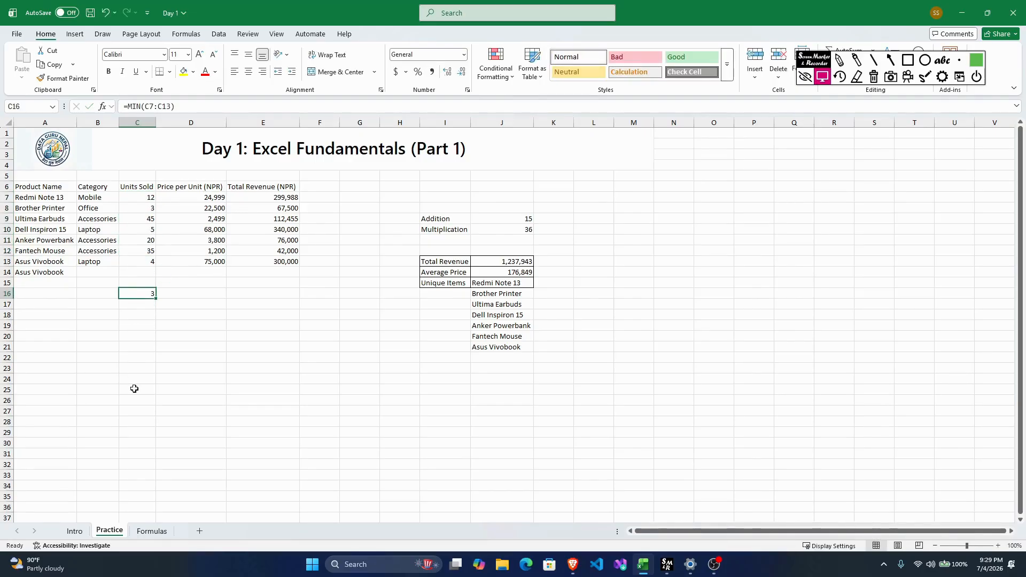
Tick off SUM, AVERAGE and MIN and underline MAX on the Formulas sheet with the screen pen, and clear the marks
click(144, 534)
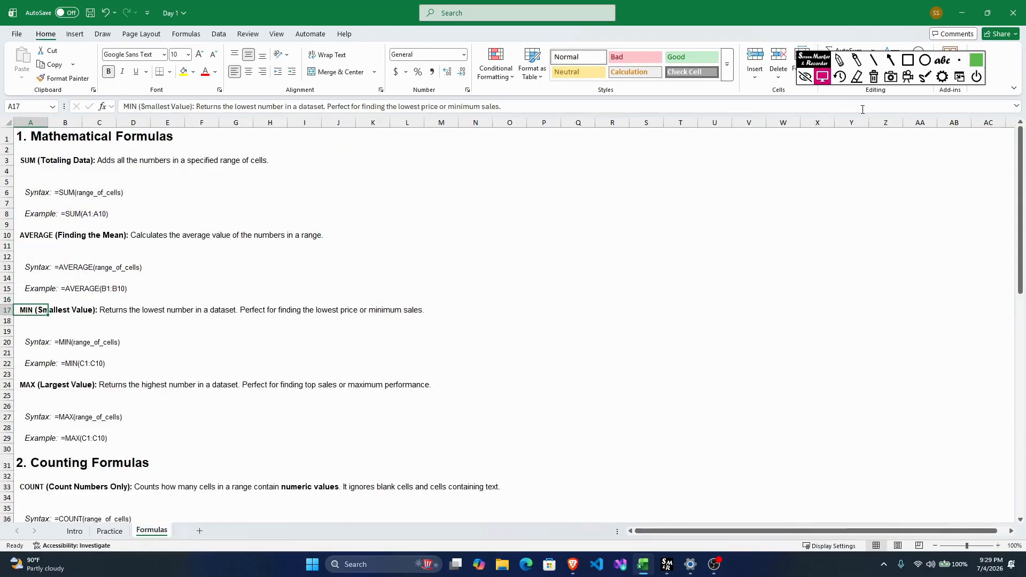
click(840, 60)
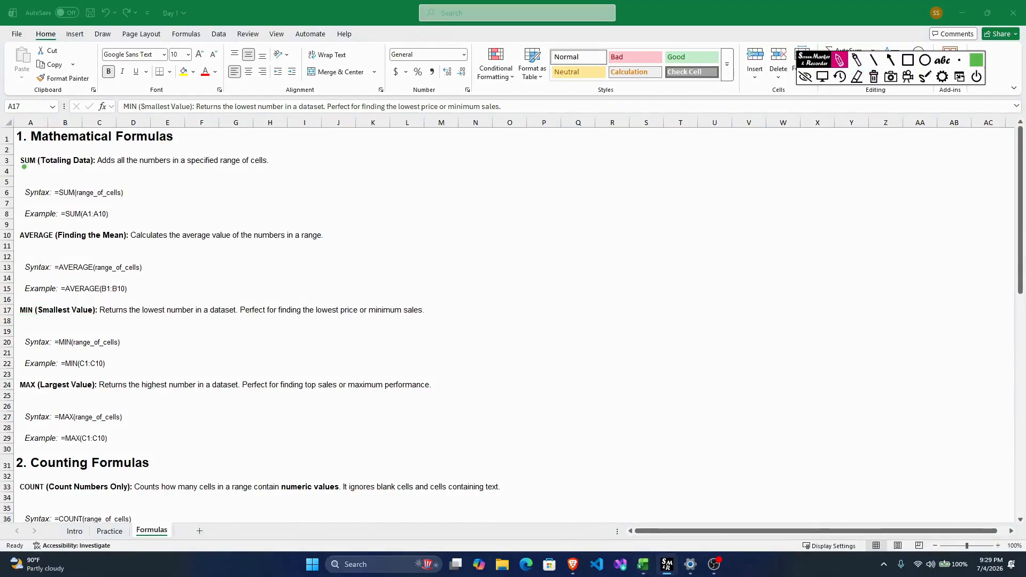
drag(24, 167, 65, 152)
mouse_move(29, 238)
mouse_down()
mouse_move(36, 252)
mouse_move(97, 211)
mouse_up()
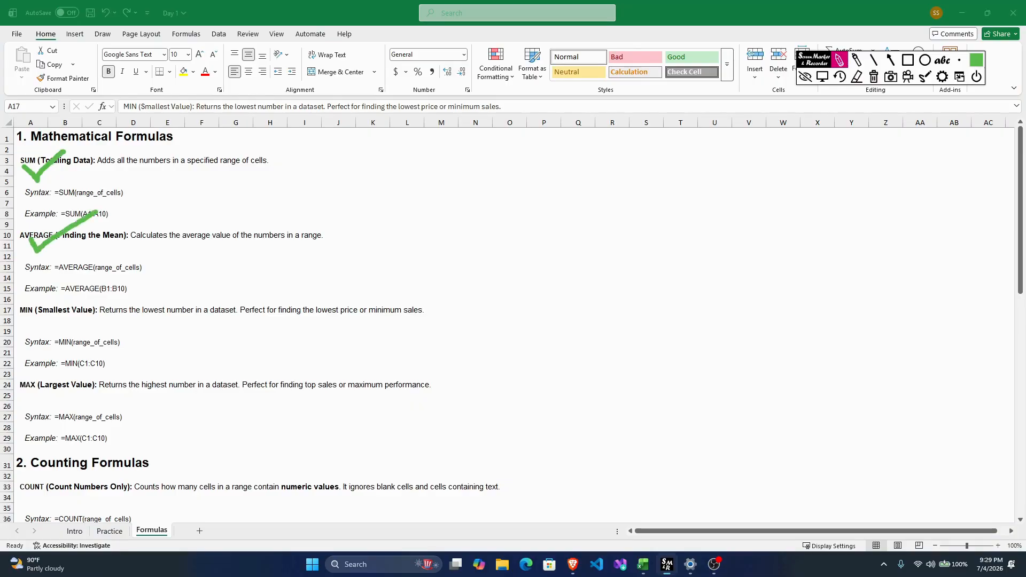
drag(24, 318, 65, 295)
drag(19, 392, 74, 394)
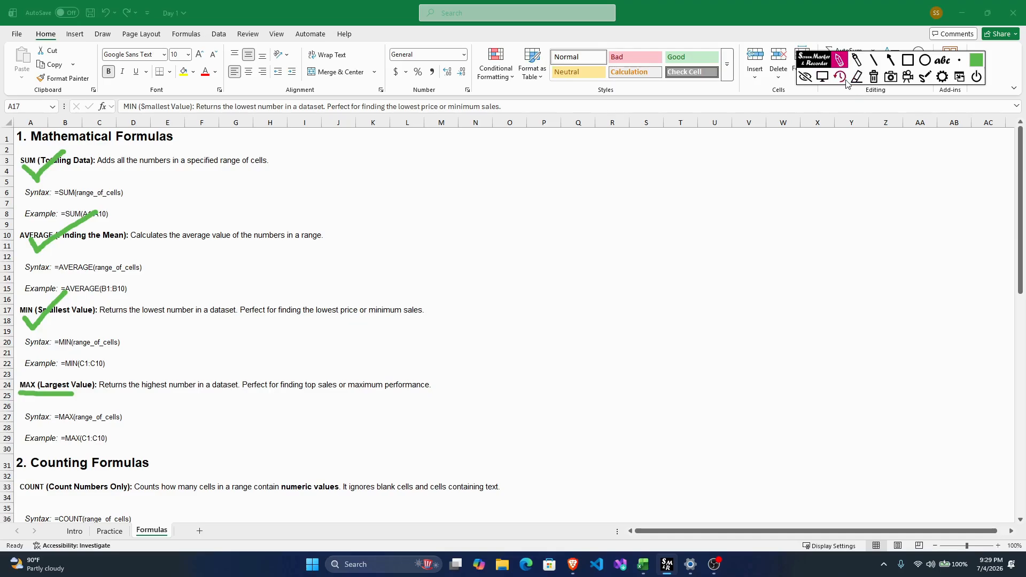
click(874, 76)
click(822, 76)
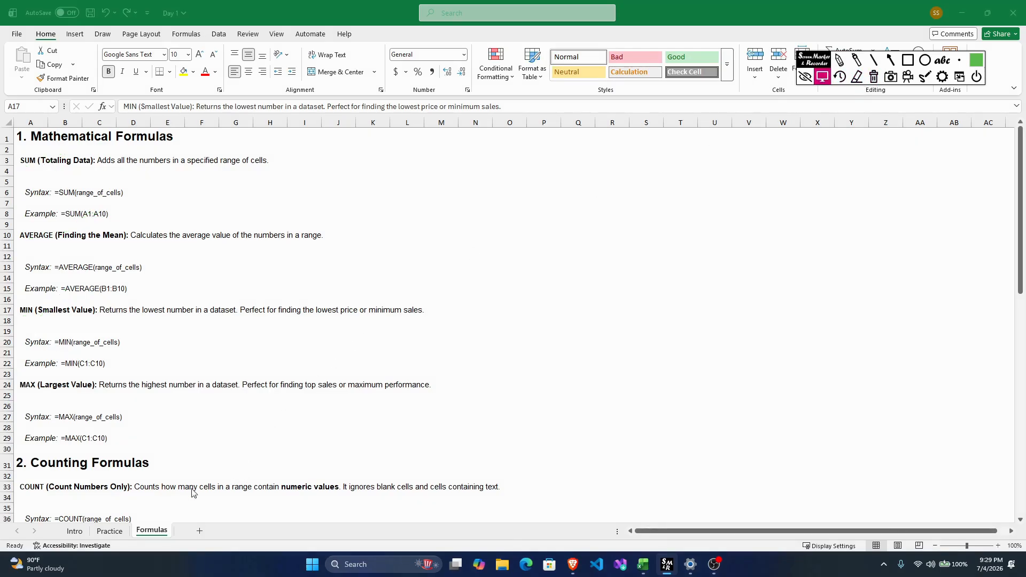
Replace the formula in C16 of the Practice sheet with =MAX(C7:C13)
click(119, 531)
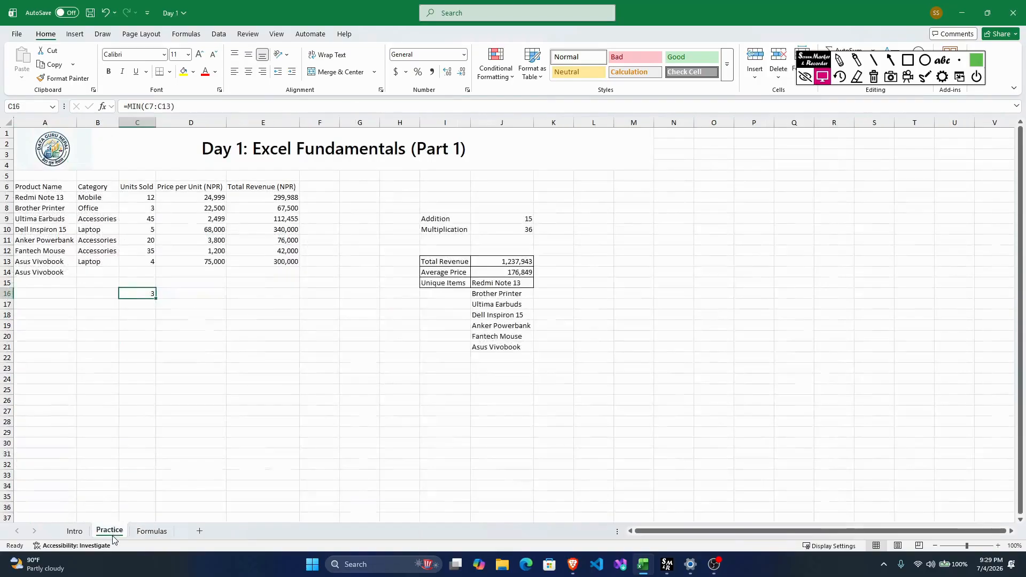
double_click(134, 296)
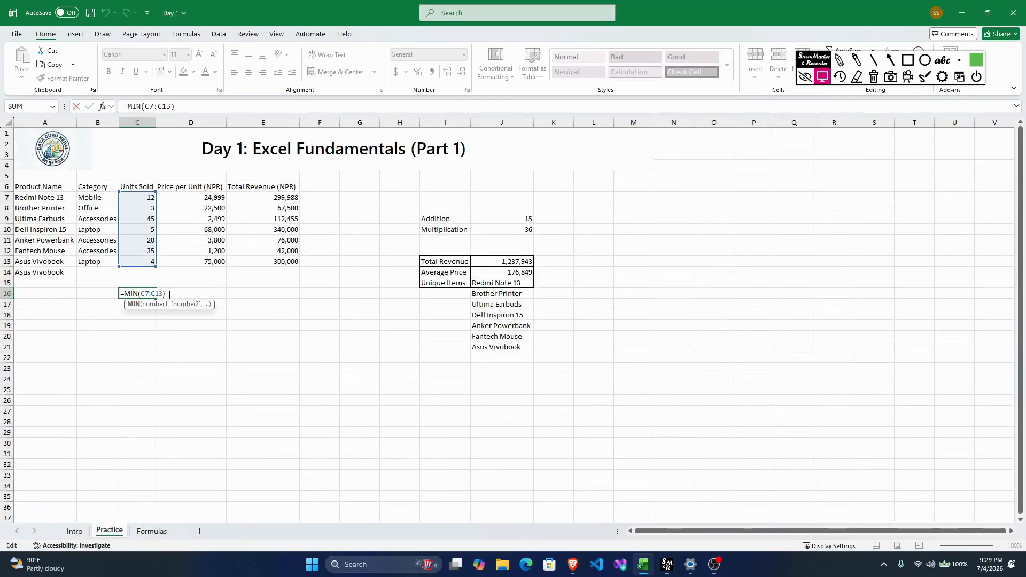
drag(165, 295, 120, 296)
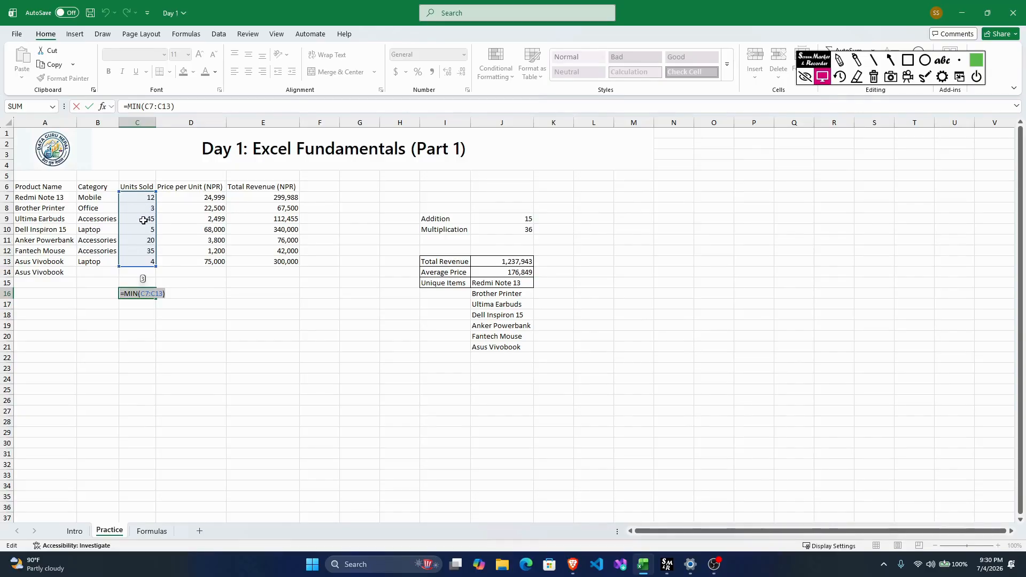
key(BackSpace)
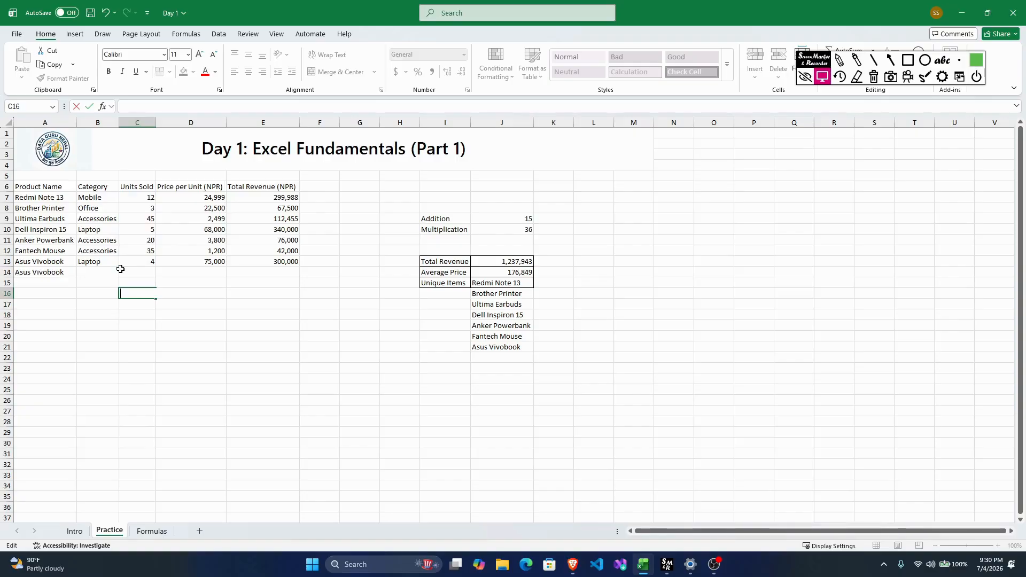
text(=max)
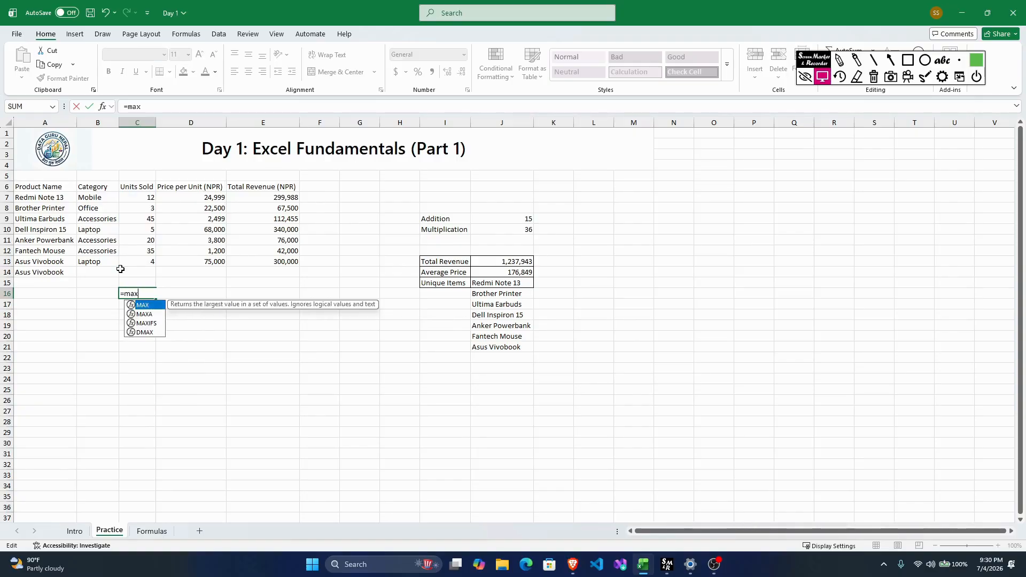
key(Tab)
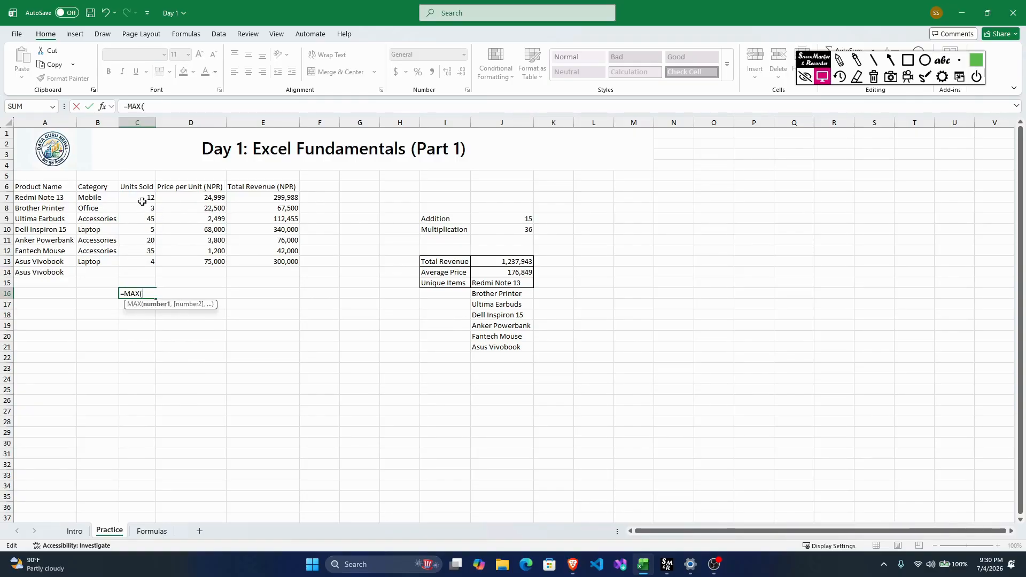
drag(142, 202, 141, 259)
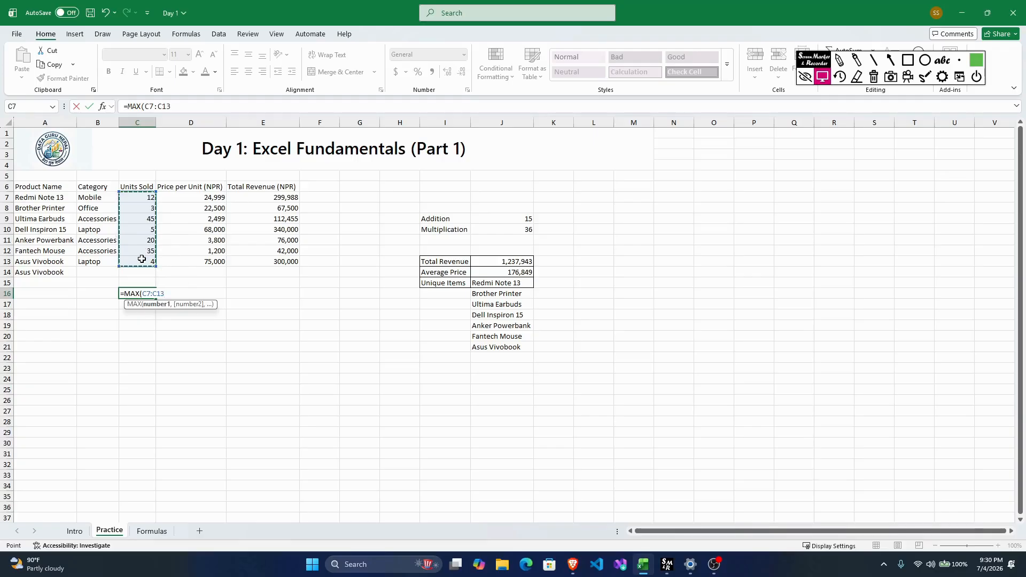
text())
key(Return)
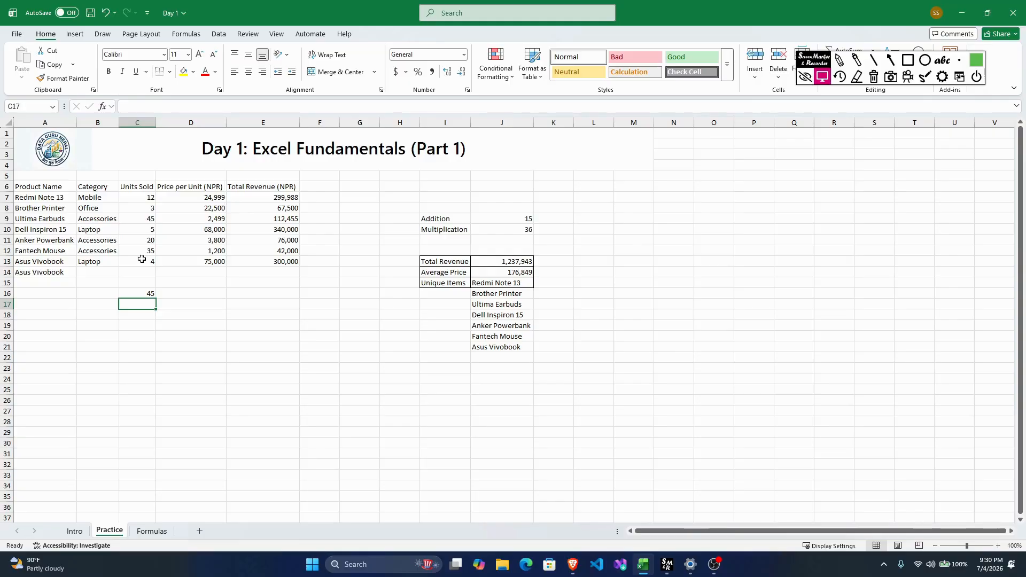
Bracket the Units Sold values and link the MAX result to its source value with the screen pen, and clear the marks
click(840, 62)
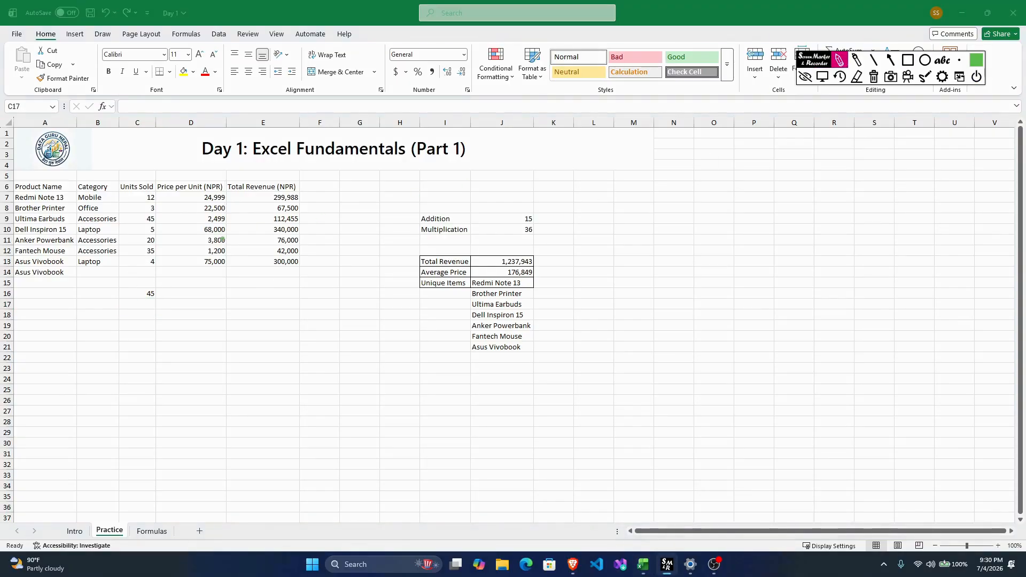
mouse_move(139, 296)
mouse_down()
mouse_move(121, 230)
mouse_move(152, 214)
mouse_move(162, 241)
mouse_up()
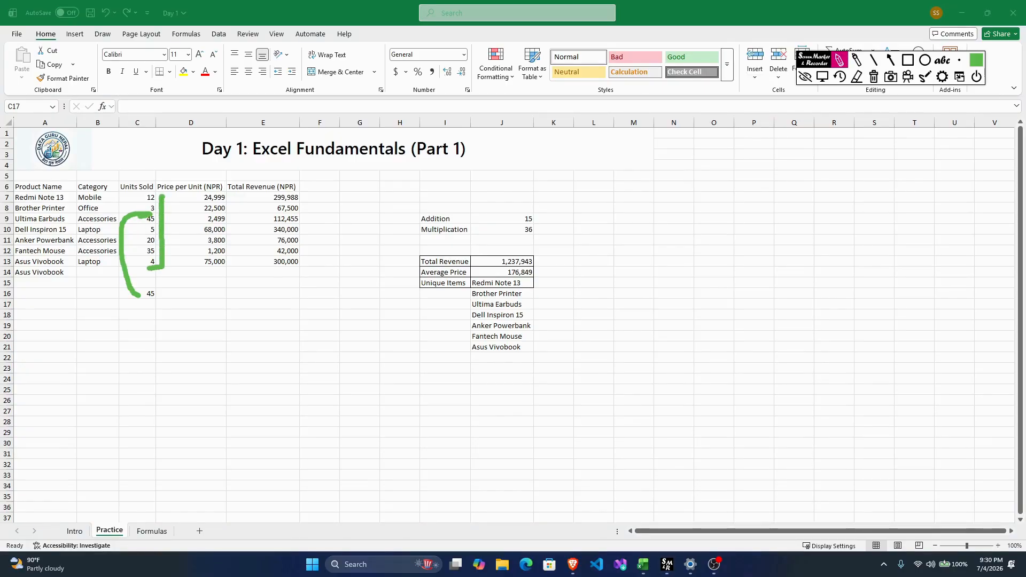
drag(163, 199, 139, 191)
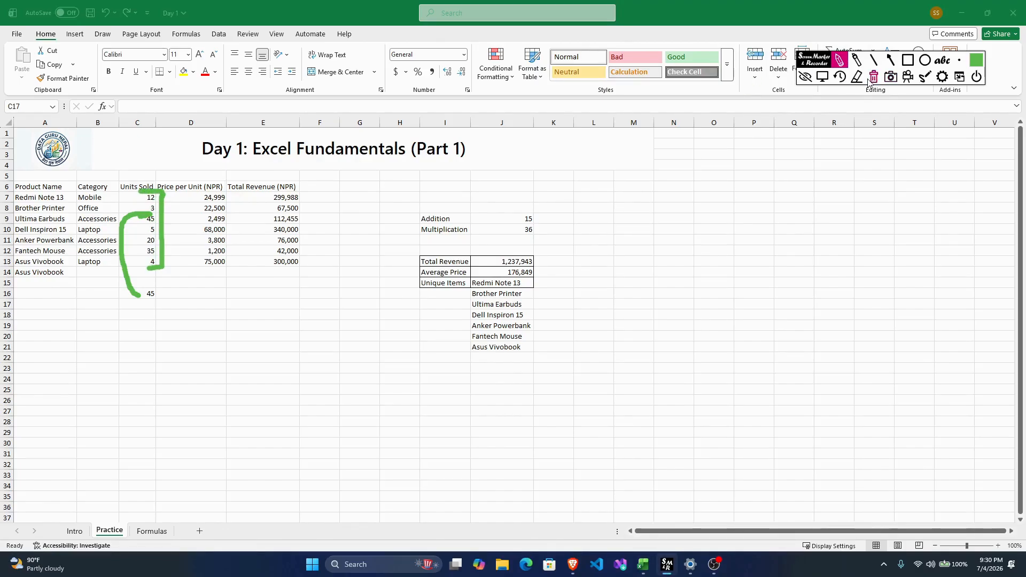
click(874, 76)
click(822, 77)
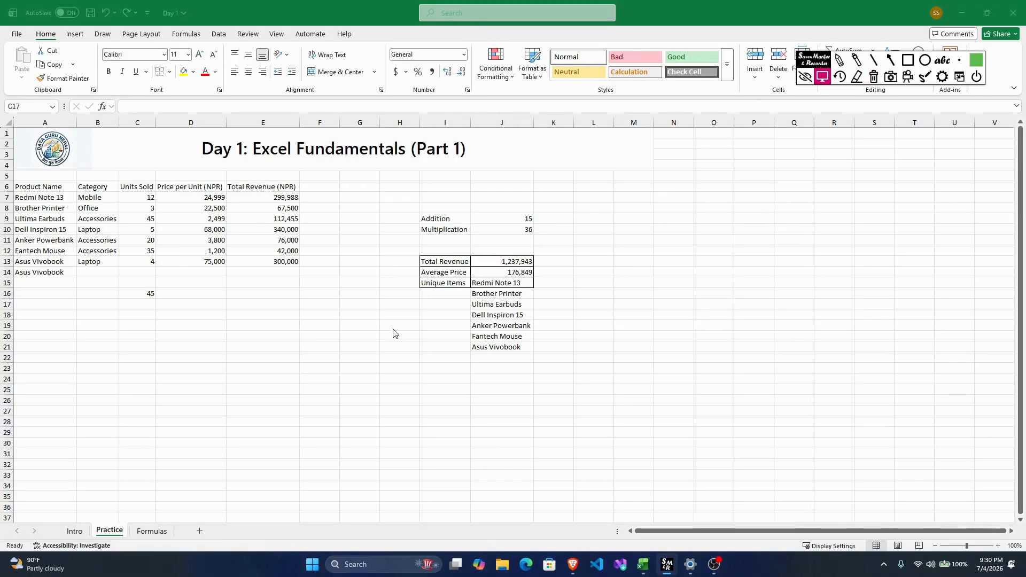
Look up the COUNT entry under Counting Formulas on the Formulas sheet
click(152, 532)
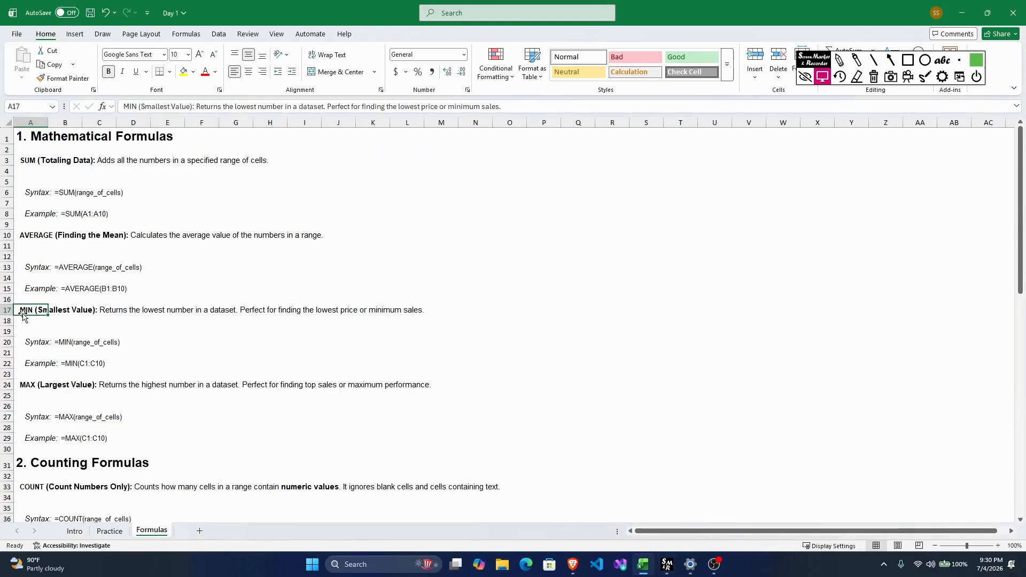
scroll(23, 317, down, 2)
scroll(134, 364, down, 4)
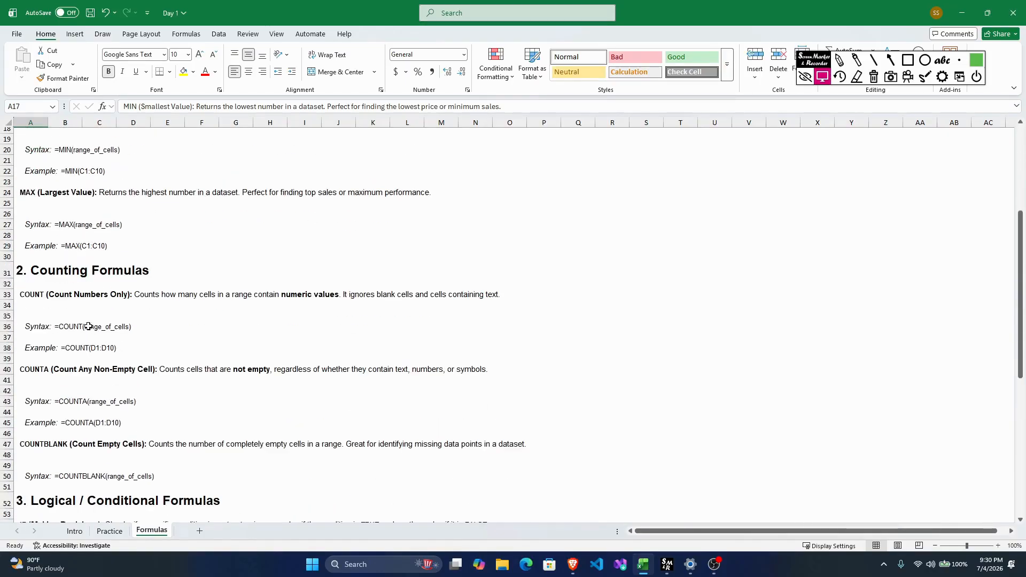
click(34, 295)
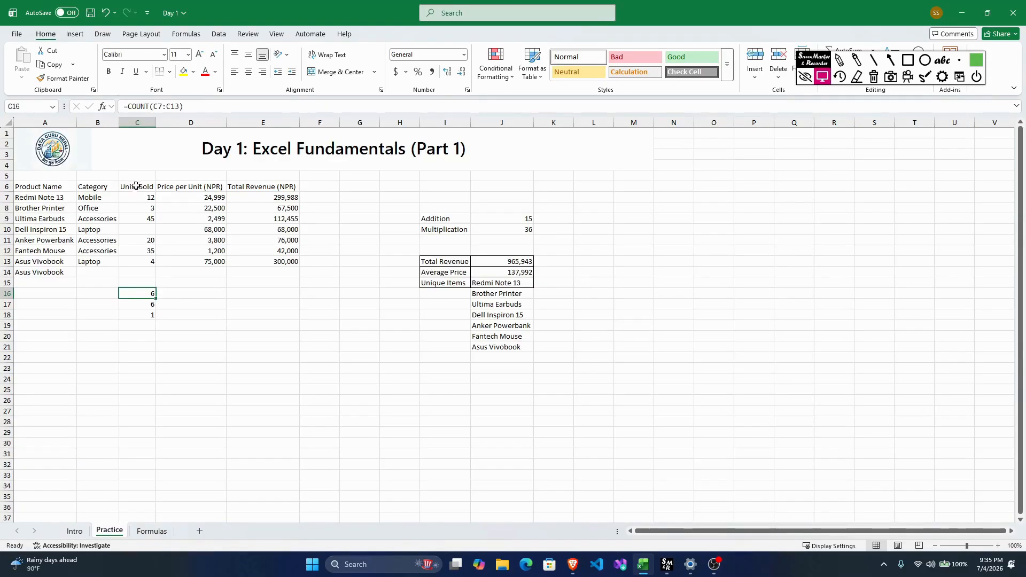
Re-enter the formula in C16 as =COUNT(C7:C13) to count the numeric Units Sold values
double_click(141, 294)
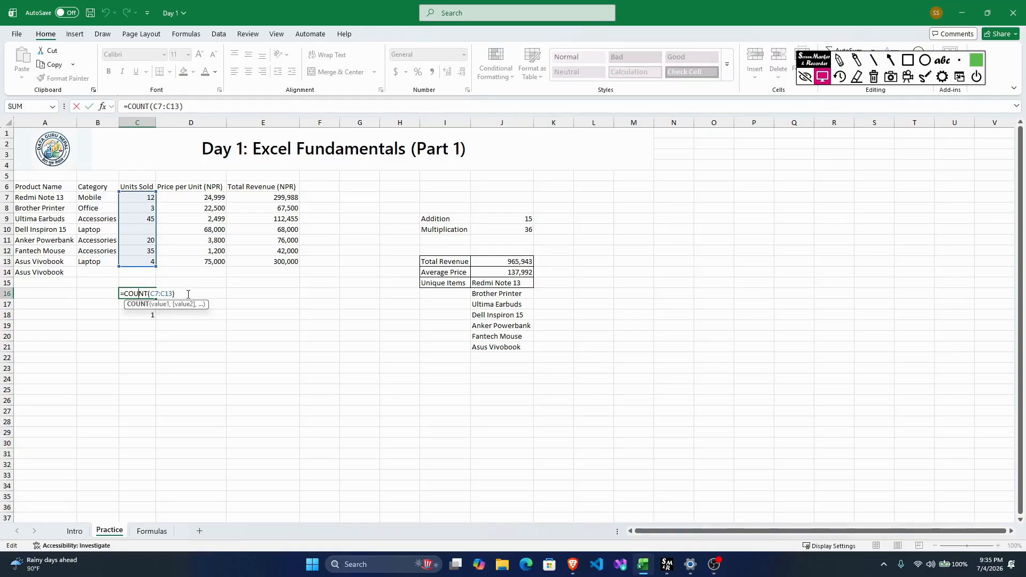
drag(189, 294, 98, 294)
text(=c)
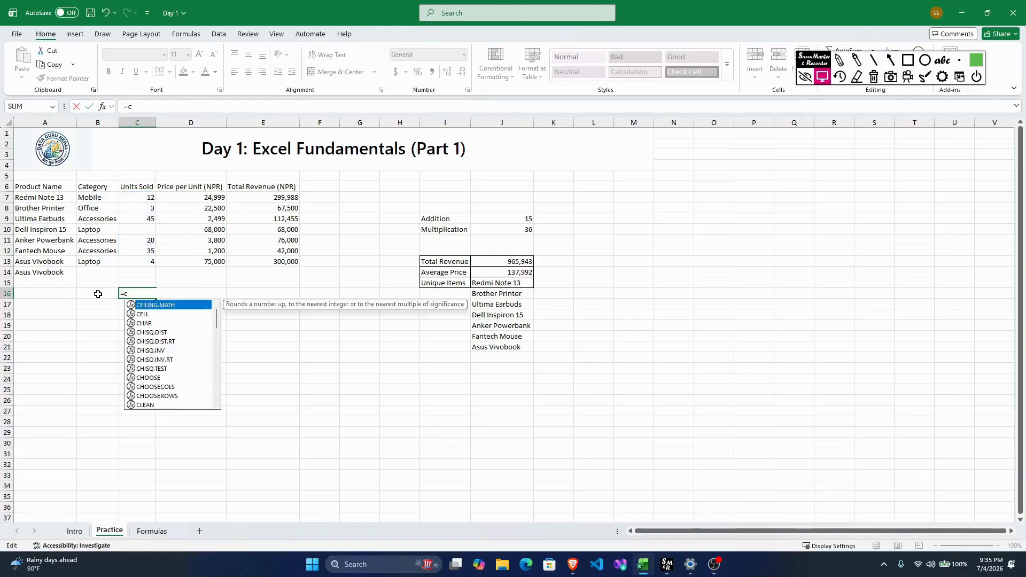
text(ount)
key(Tab)
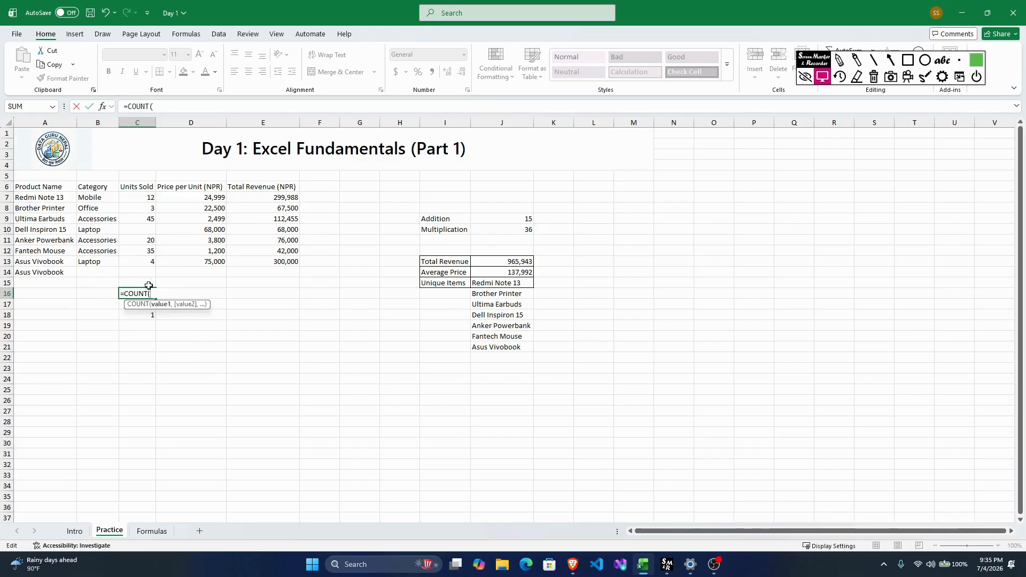
drag(139, 195, 136, 256)
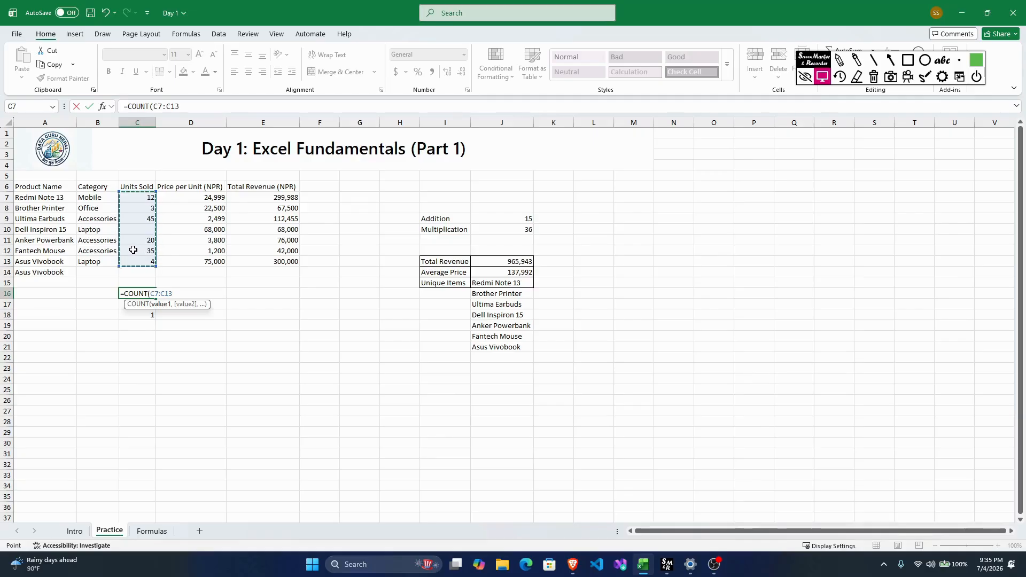
key(Return)
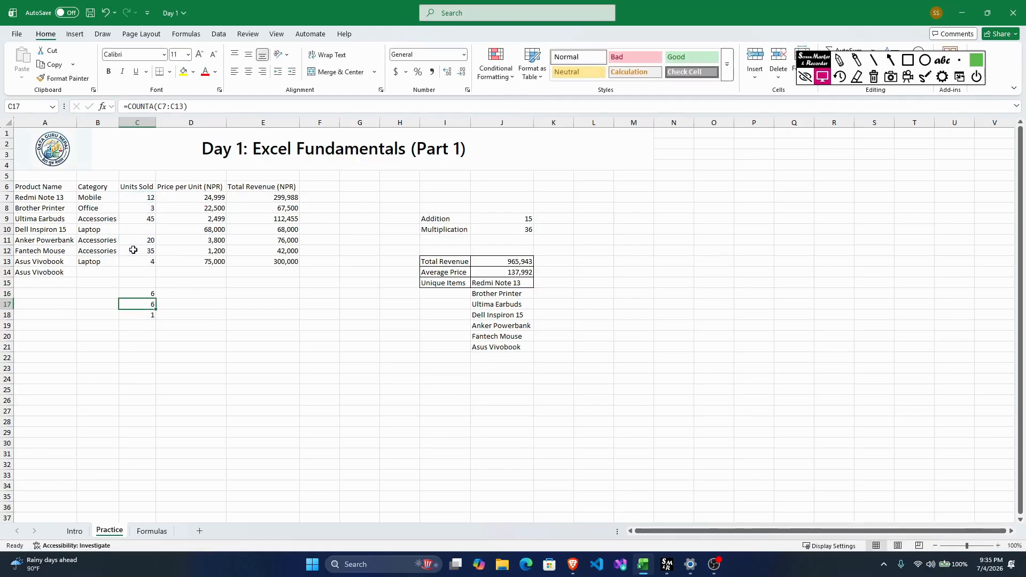
Check the COUNT formula in C16 against the Units Sold values in C7:C13, including the blank cell C10
click(125, 291)
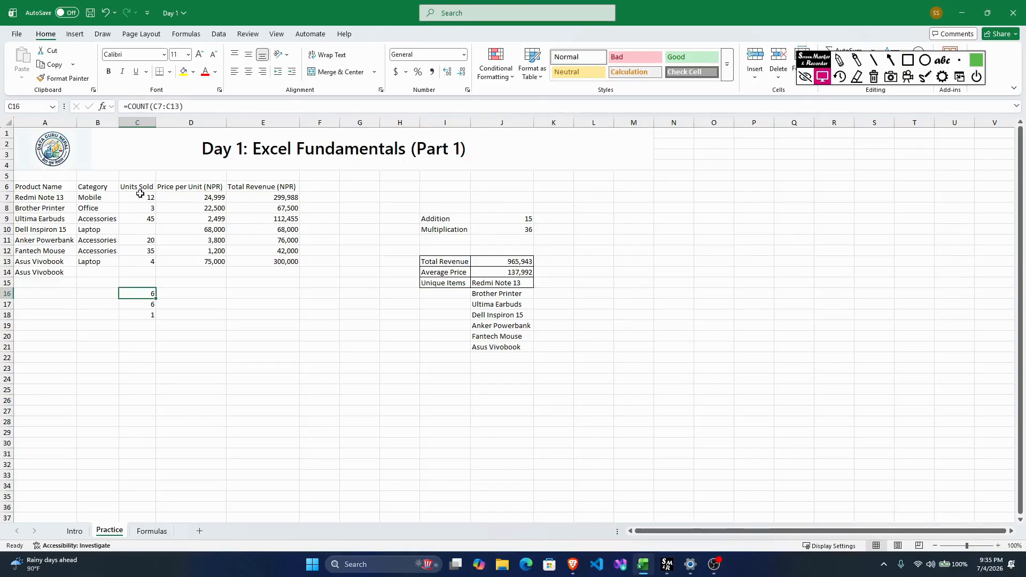
drag(140, 193, 137, 263)
click(139, 242)
click(137, 229)
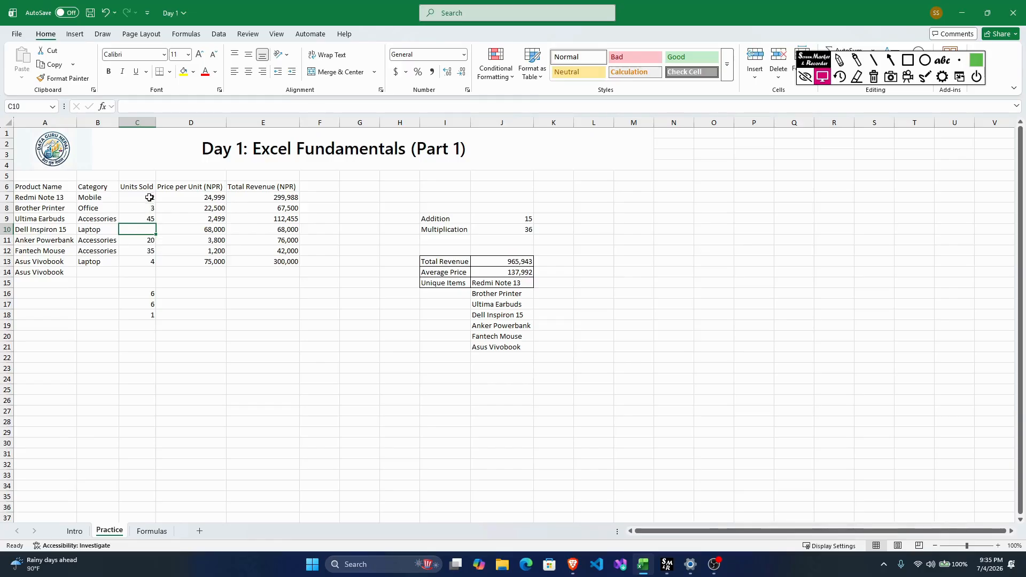
drag(149, 197, 150, 231)
drag(149, 196, 142, 263)
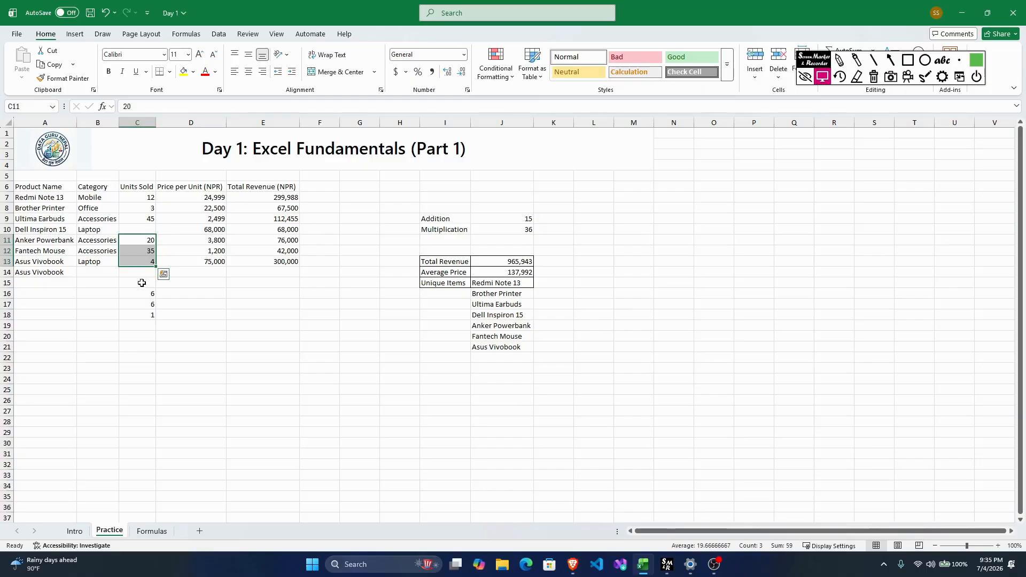
click(143, 294)
double_click(142, 294)
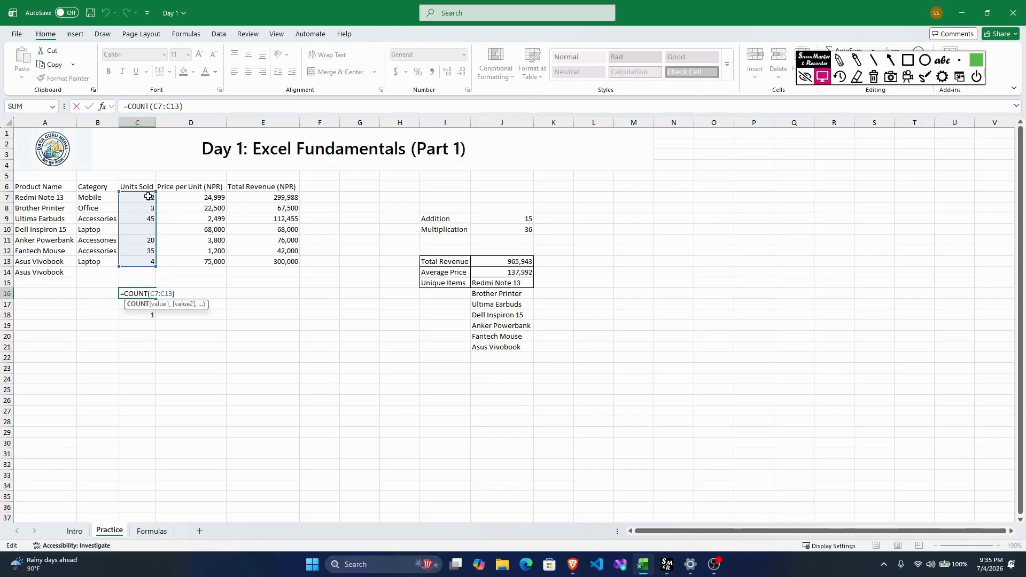
click(187, 293)
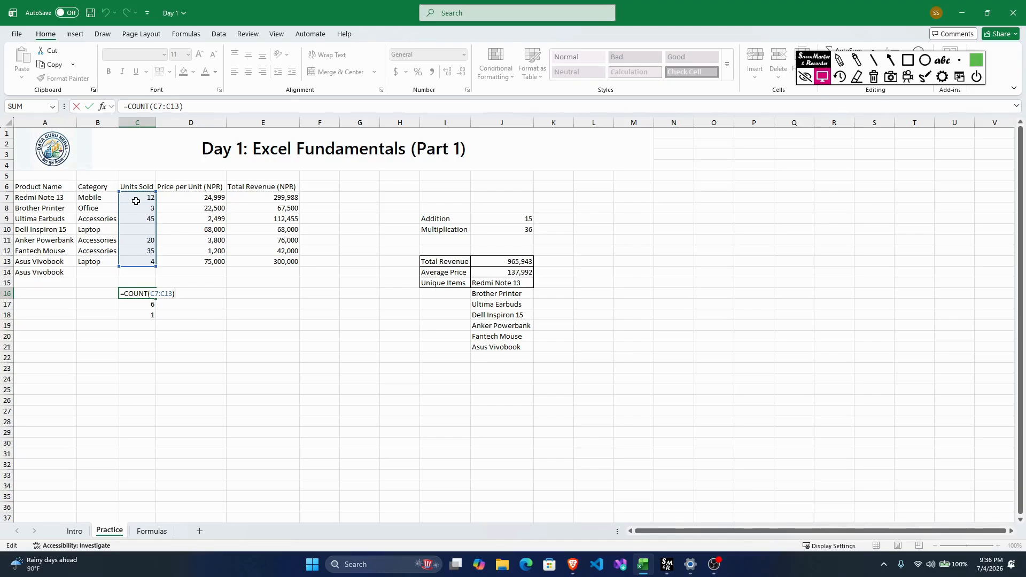
key(Return)
Open the COUNTBLANK formula in C18 and examine its range of Units Sold cells
double_click(140, 315)
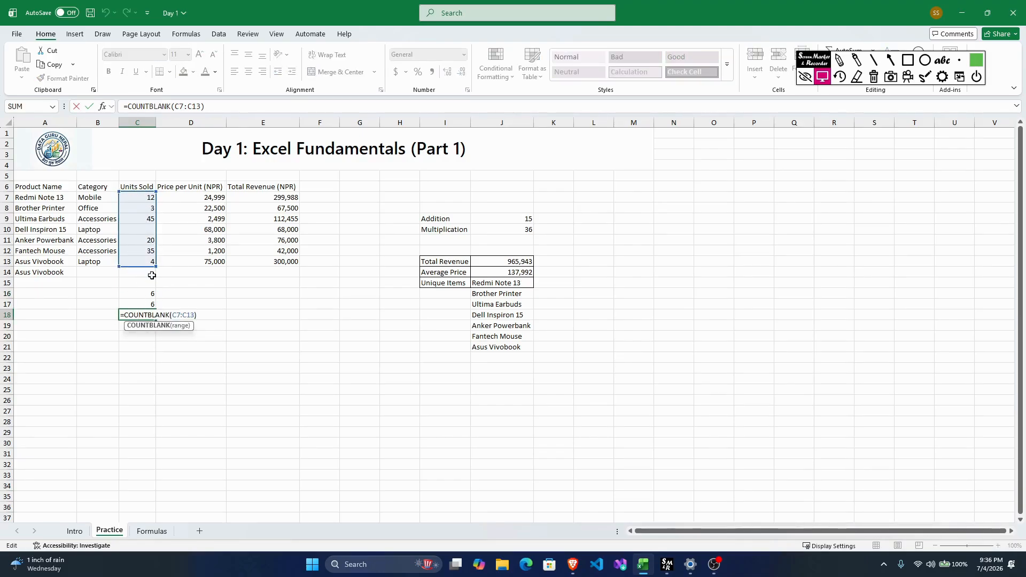
click(196, 315)
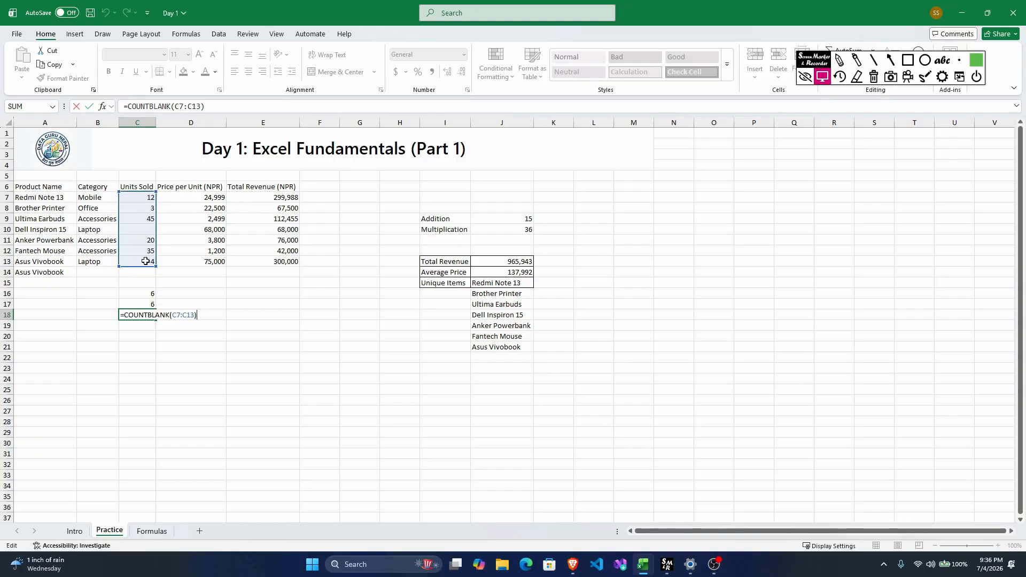
drag(196, 316, 123, 319)
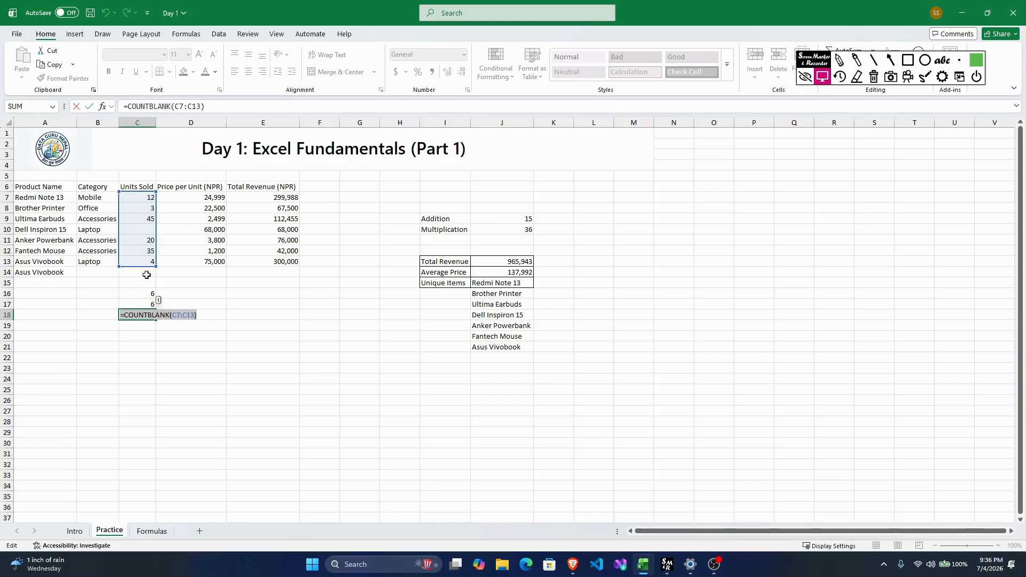
Circle the Units Sold values and box the blank C10 with the screen pen, clear the marks, and close the COUNTBLANK formula
click(839, 60)
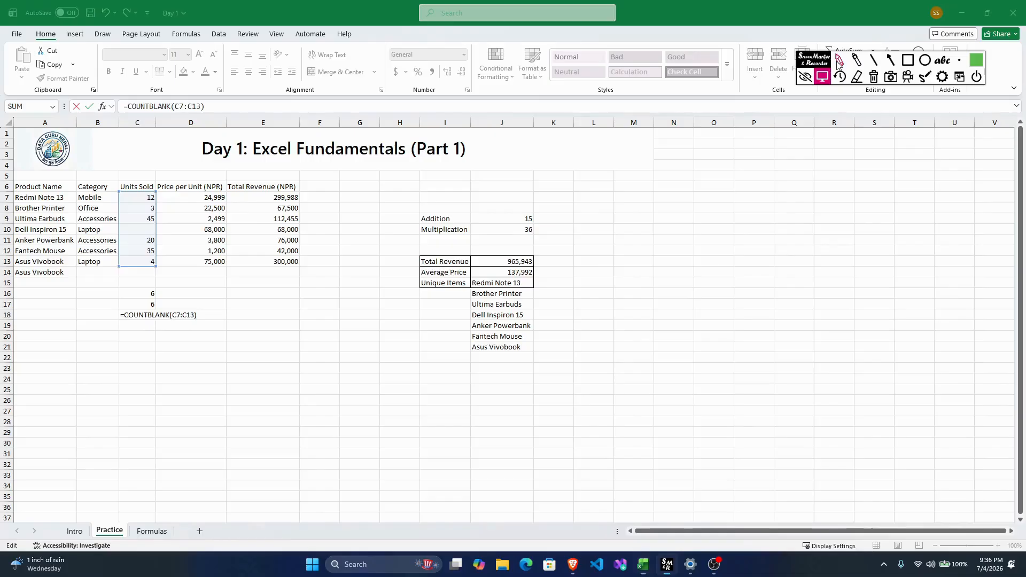
mouse_move(138, 189)
mouse_down()
mouse_move(109, 222)
mouse_move(160, 267)
mouse_move(138, 179)
mouse_up()
drag(154, 226, 122, 227)
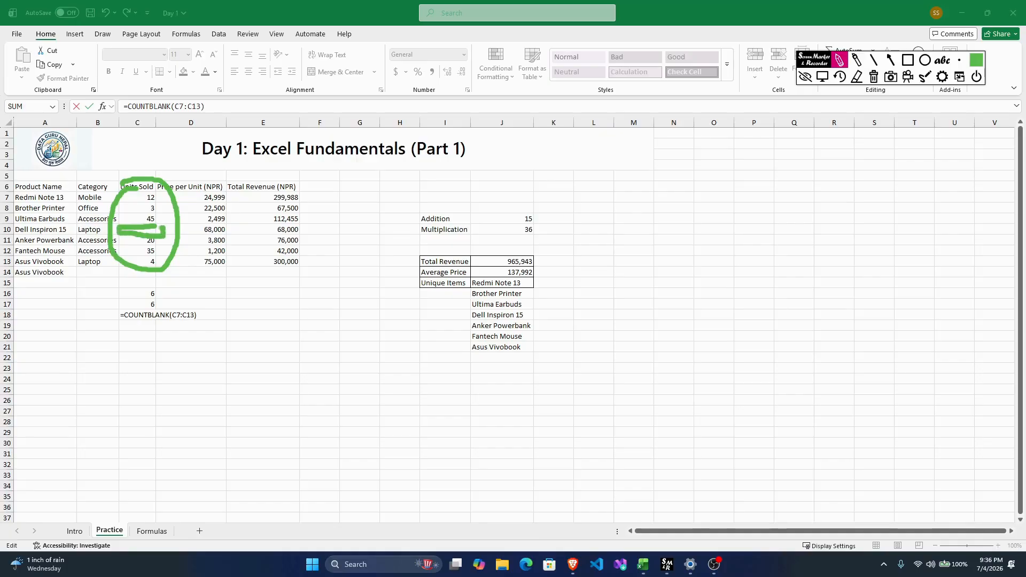
click(161, 320)
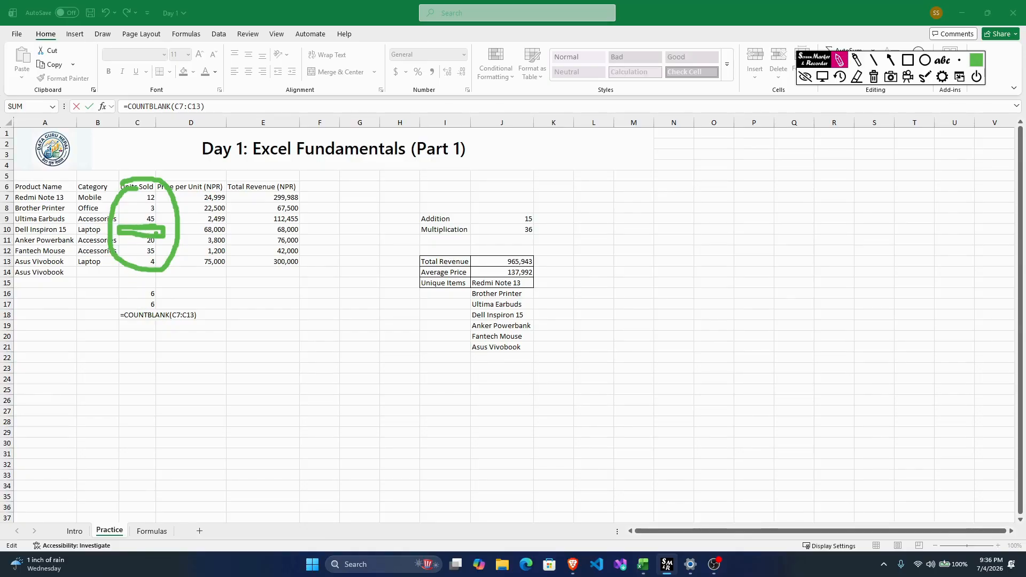
click(873, 76)
click(824, 75)
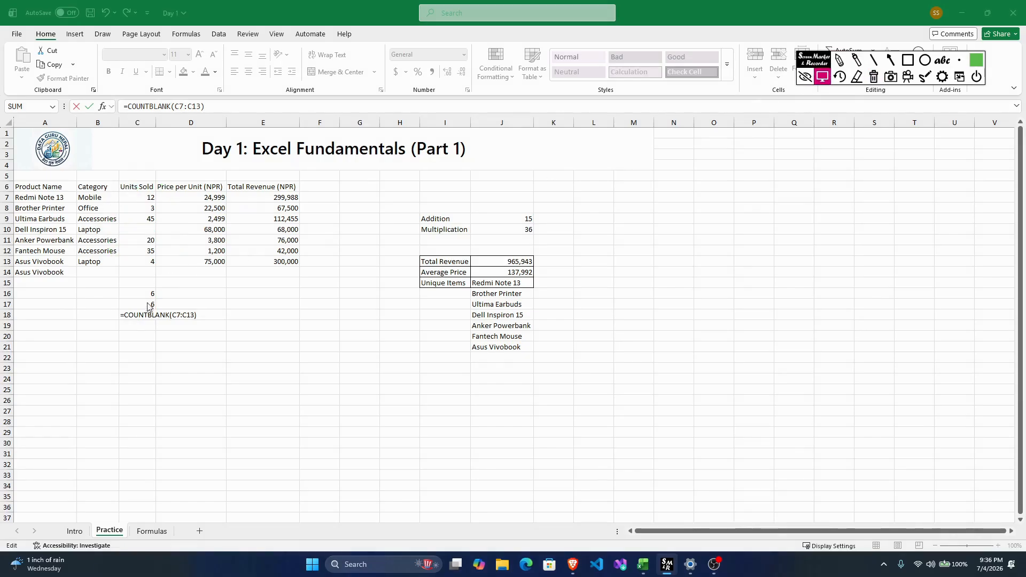
click(139, 319)
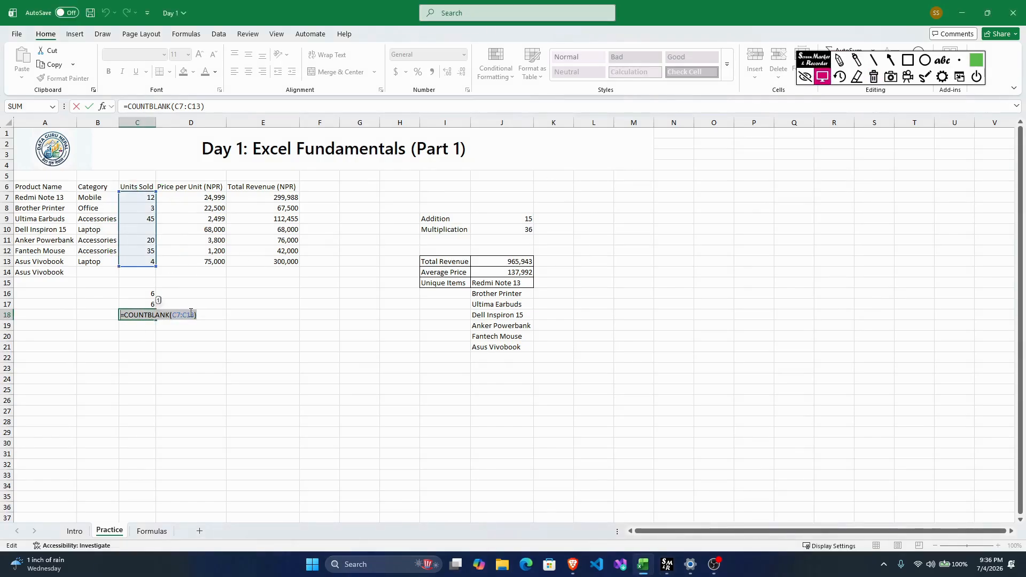
key(Return)
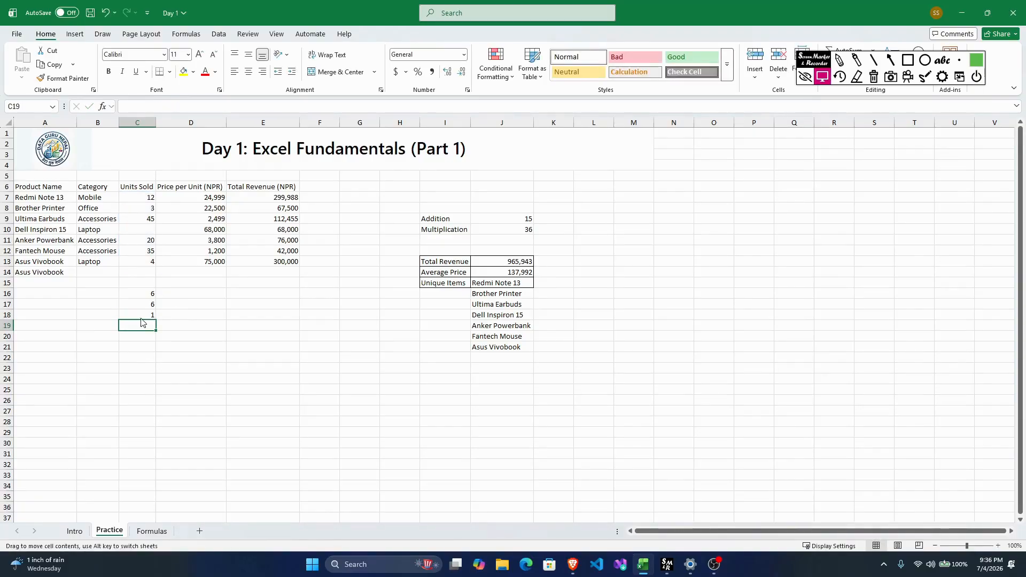
click(139, 315)
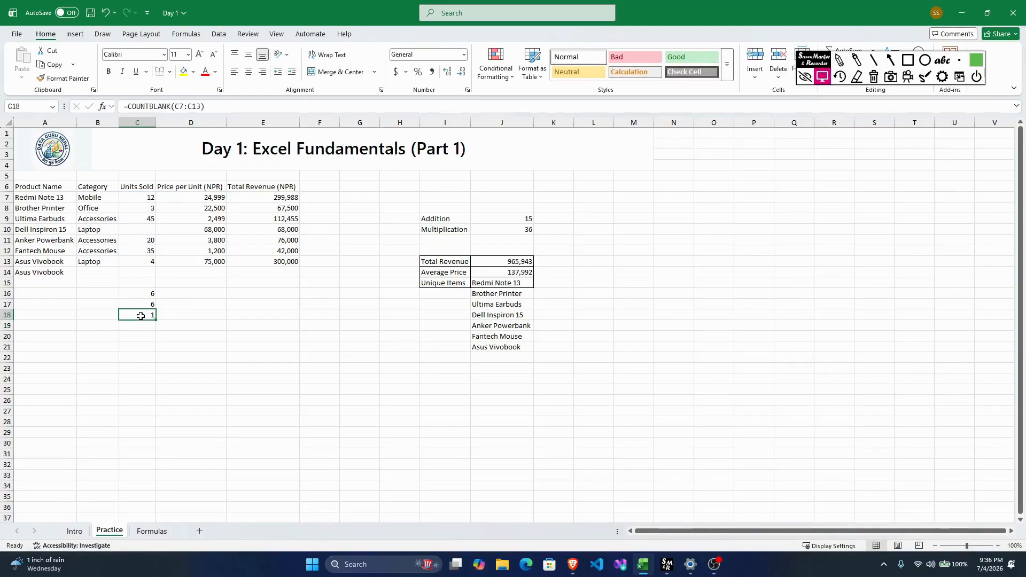
Look up the Logical / Conditional Formulas section on the Formulas sheet and read the IF (Making Decisions) description
click(152, 531)
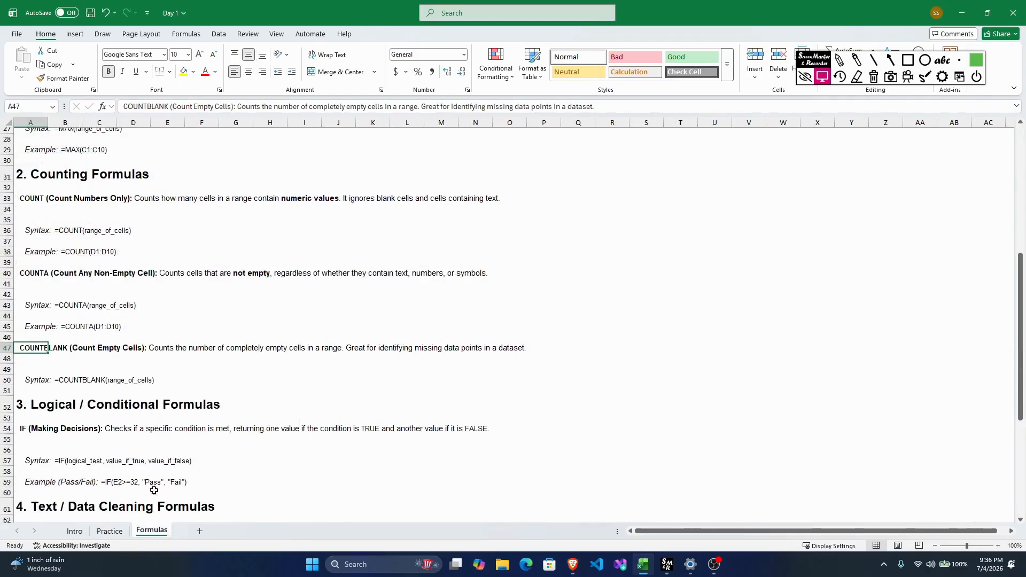
scroll(161, 294, down, 4)
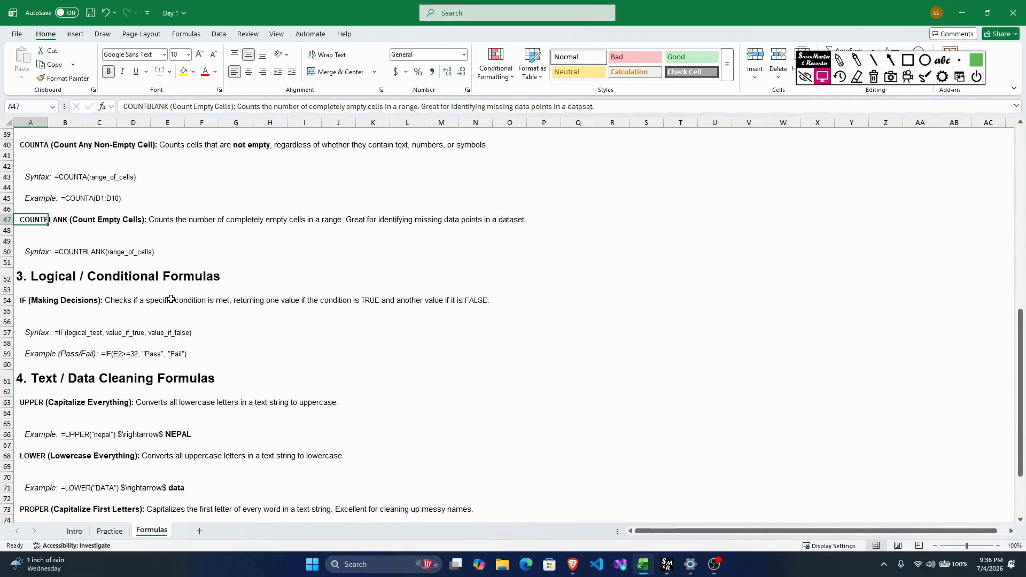
scroll(171, 299, down, 2)
drag(19, 208, 204, 289)
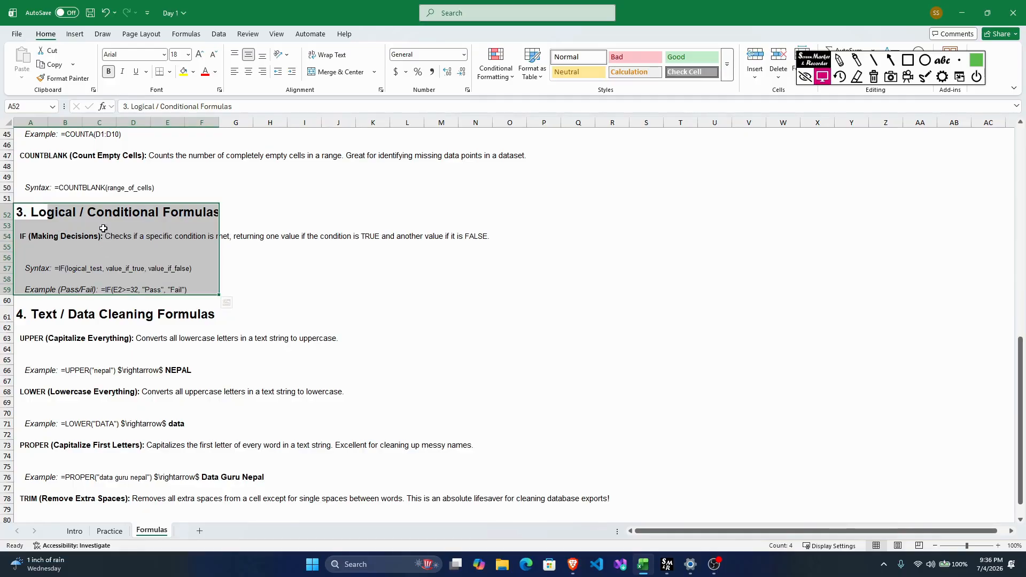
drag(37, 209, 494, 286)
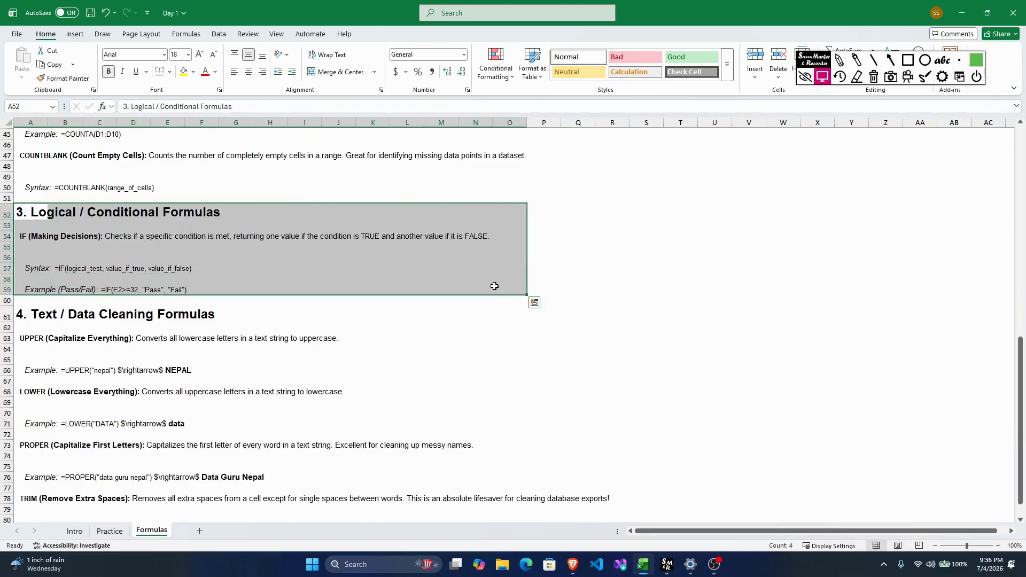
click(110, 531)
drag(24, 214, 91, 212)
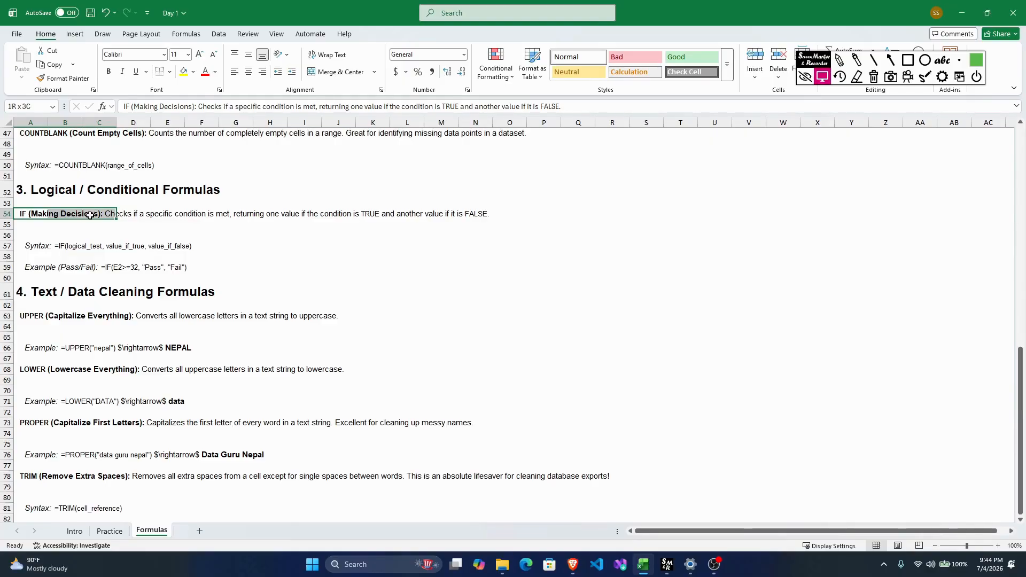
drag(90, 215, 473, 223)
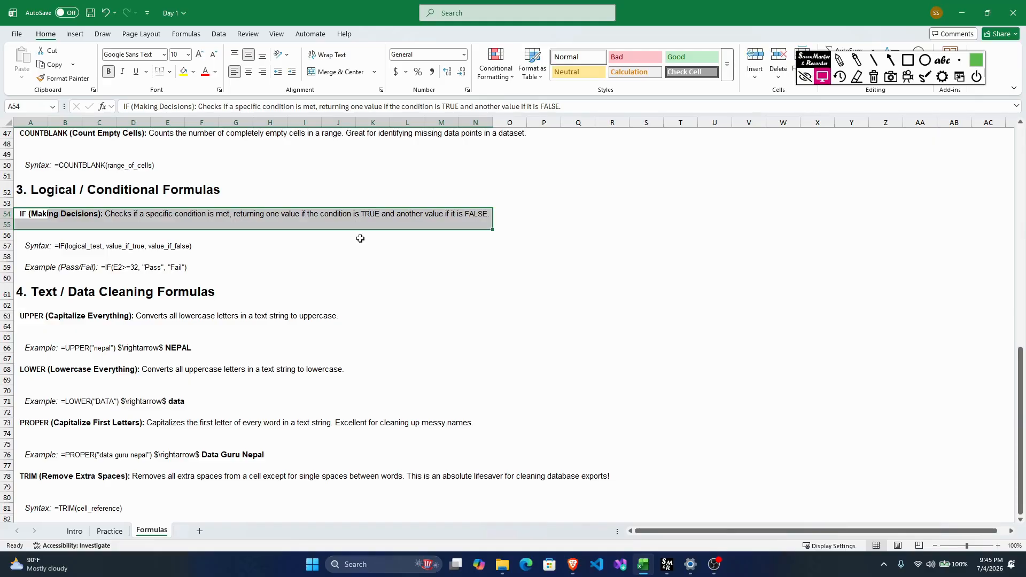
Review the pass marks, student mark and Decision cells in P9:Q11 of the Practice sheet
click(109, 531)
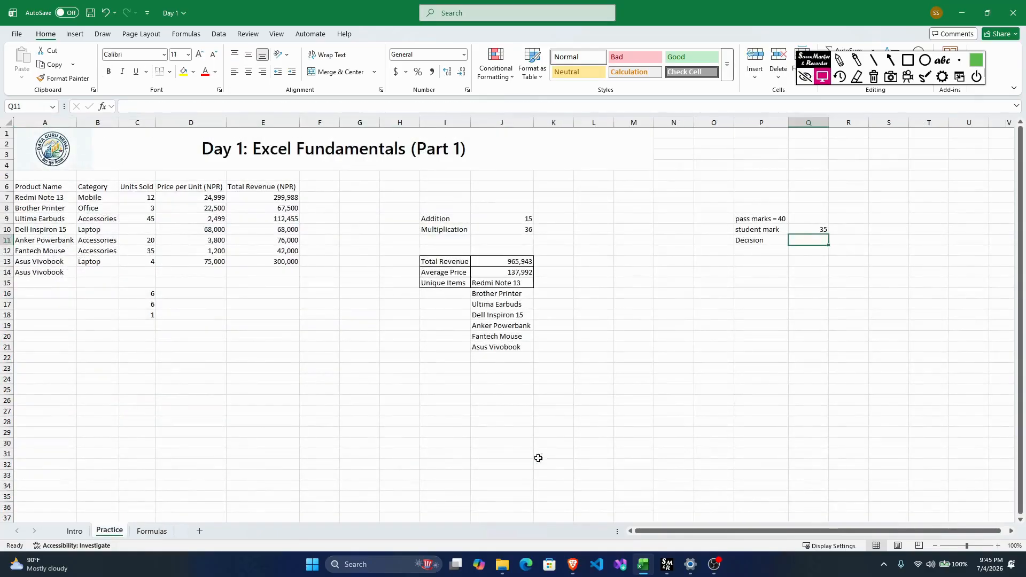
click(747, 219)
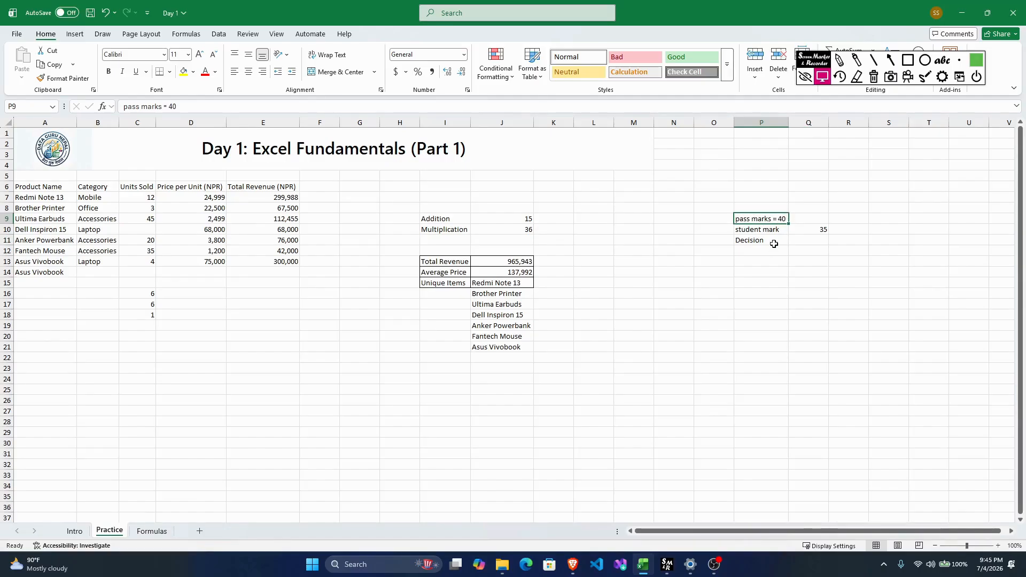
key(Down)
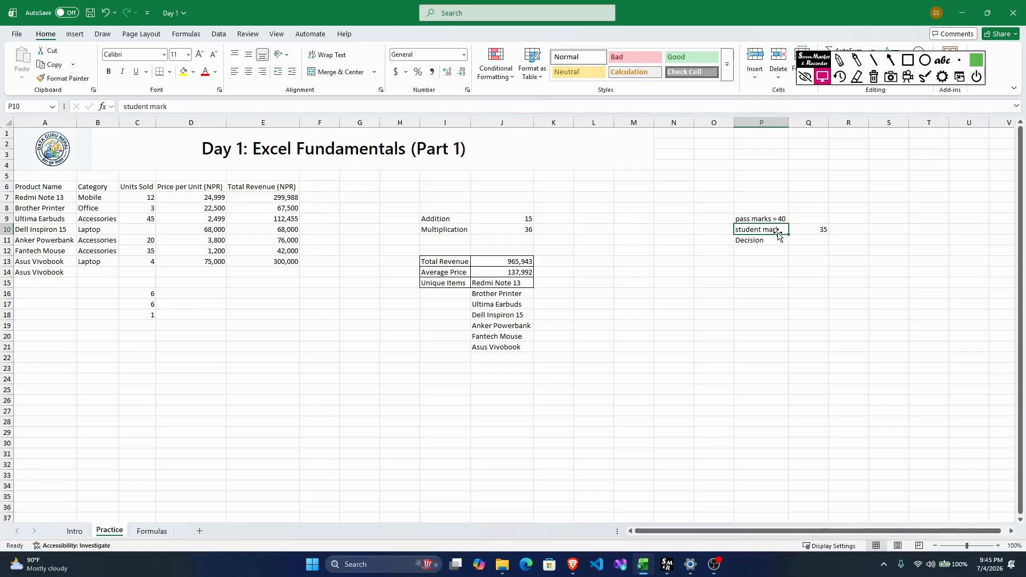
click(813, 227)
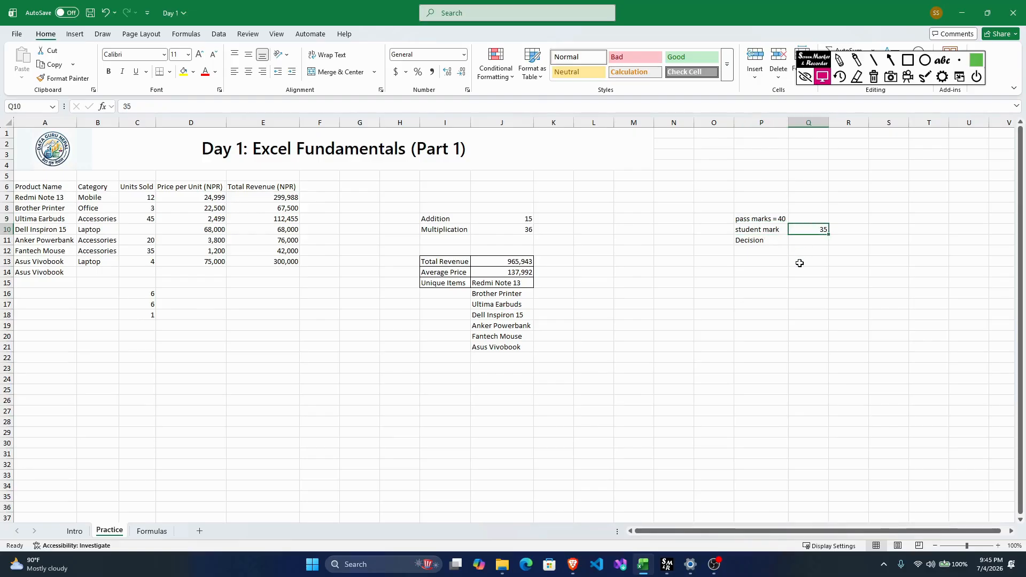
click(754, 241)
Begin an IF formula in the Decision cell Q11 that tests Q10<40 and returns "Fail" when the condition is met
click(797, 241)
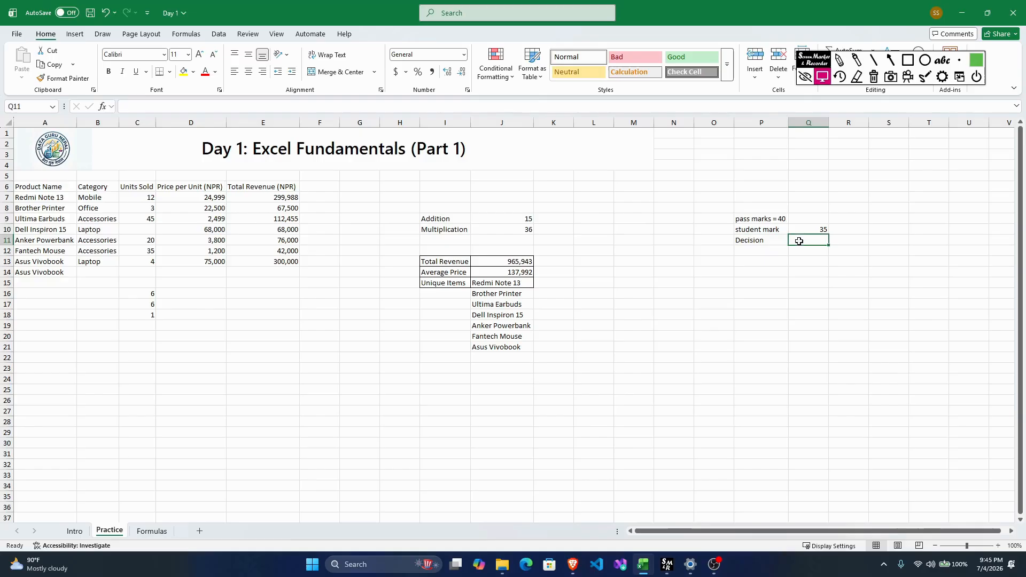
text(=)
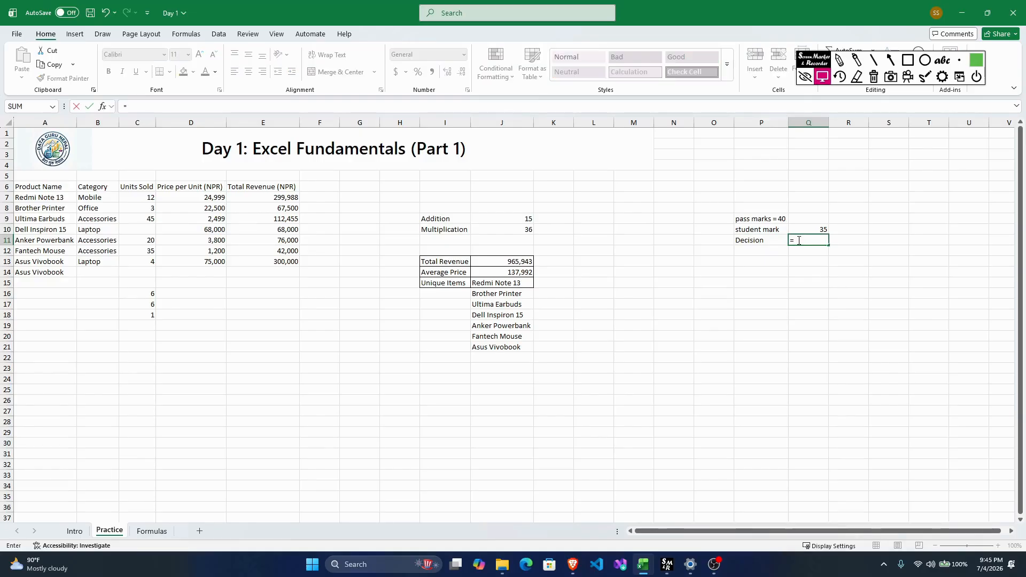
text(IF()
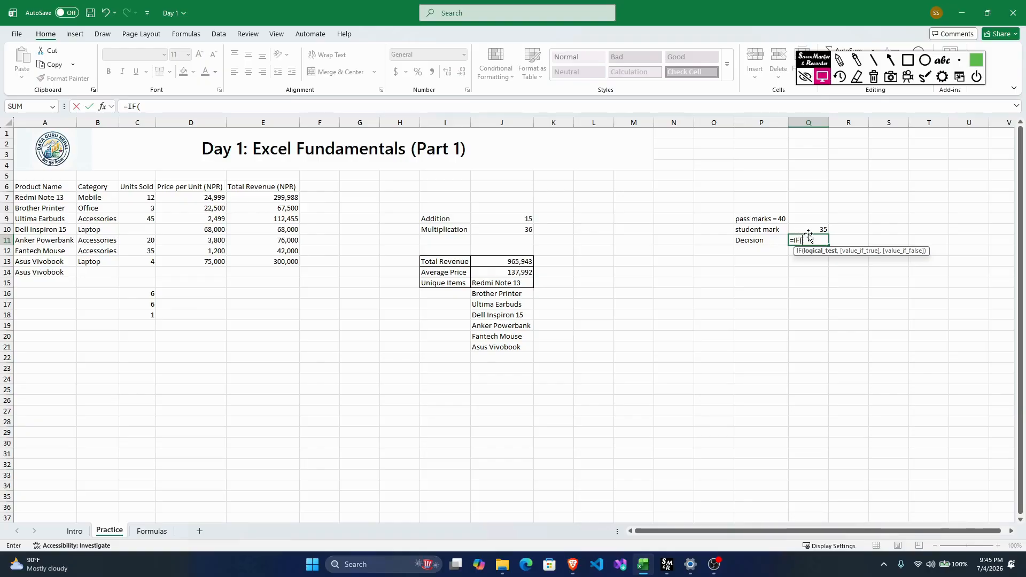
click(818, 229)
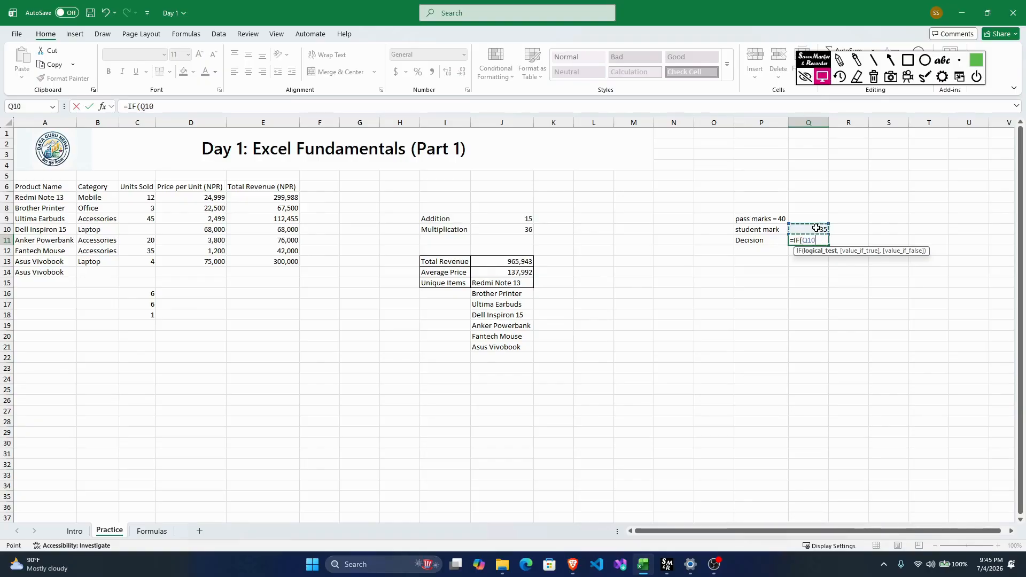
text(<40)
text(,)
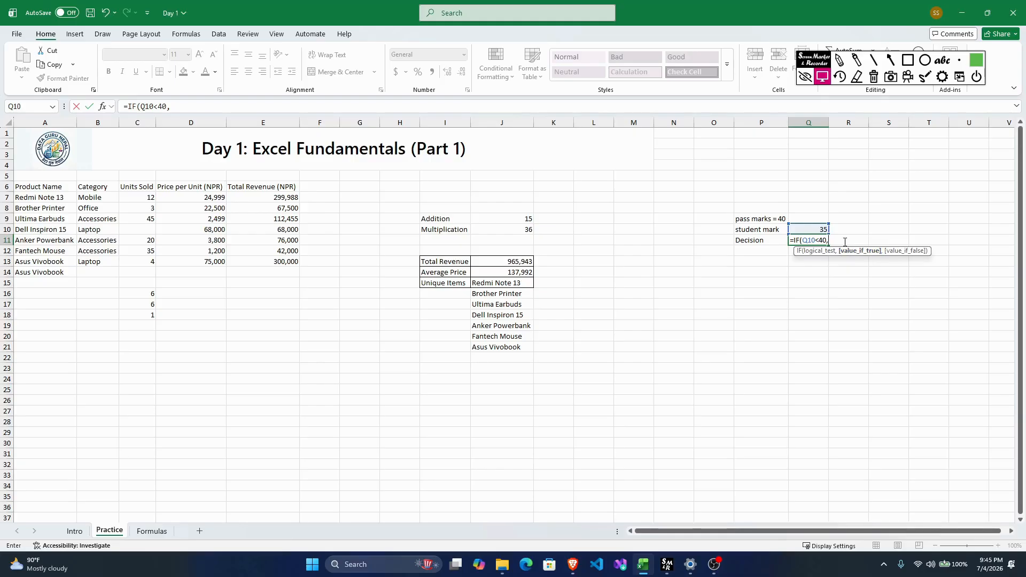
text("Fail",)
Check the formula's logical test and complete the IF formula in Q11 with "True" as the value if false
drag(802, 240, 827, 240)
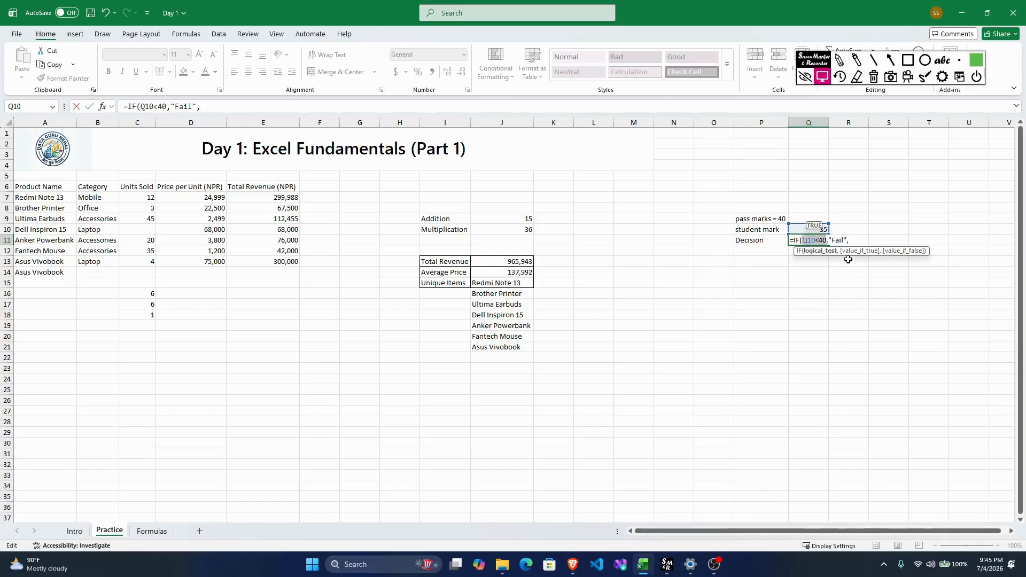
click(855, 240)
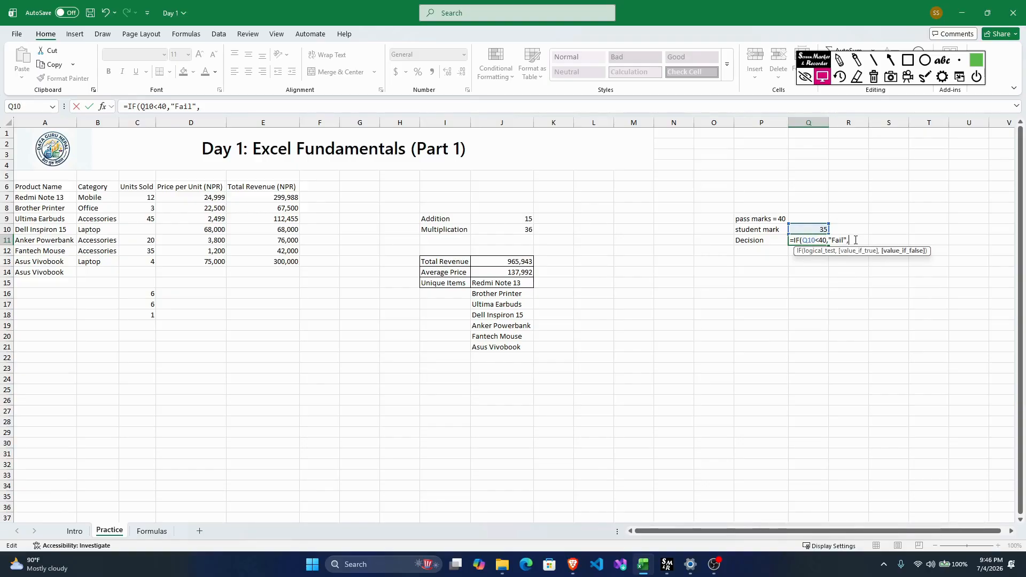
text(Tr)
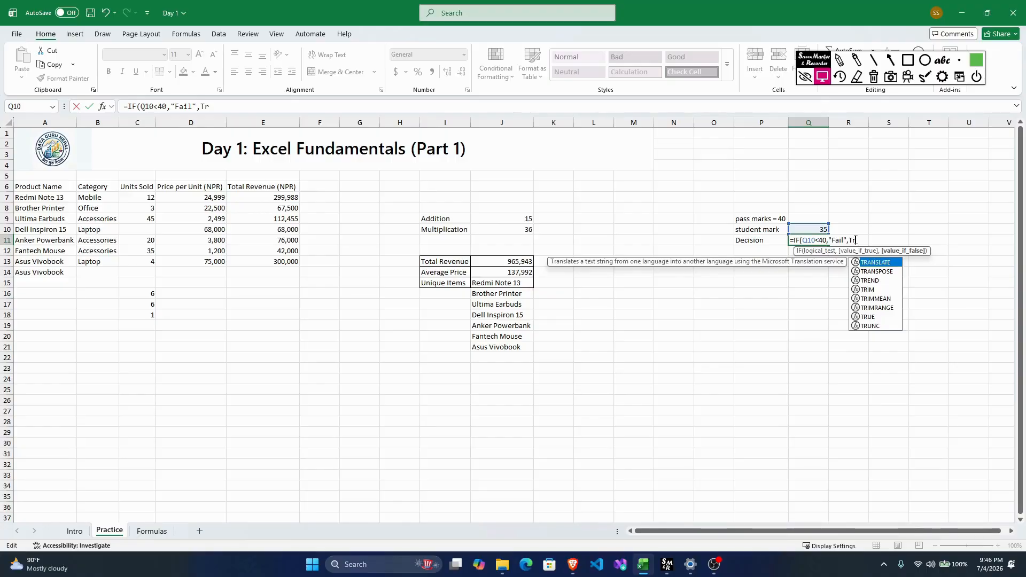
key(BackSpace)
key(BackSpace)
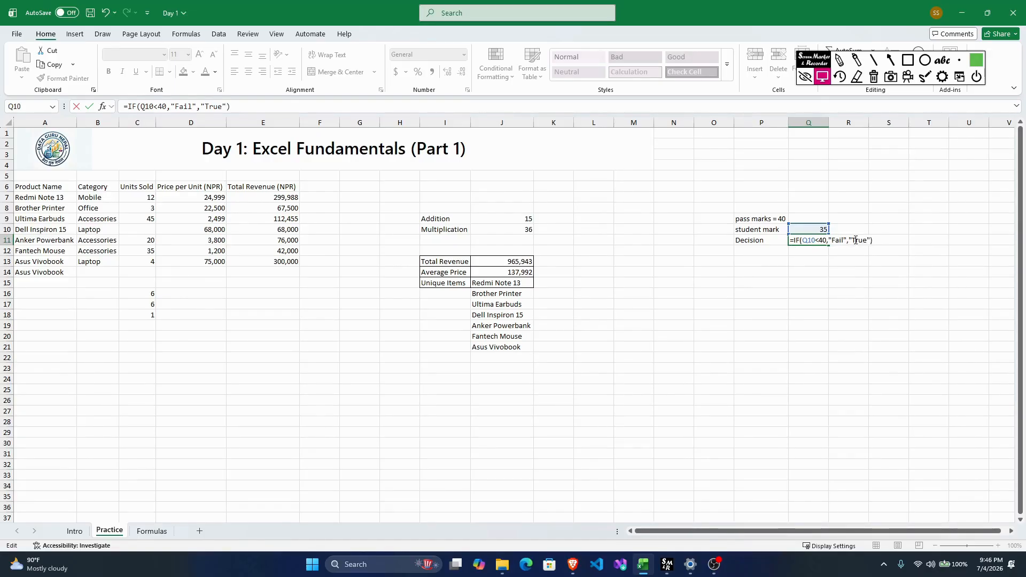
key(Return)
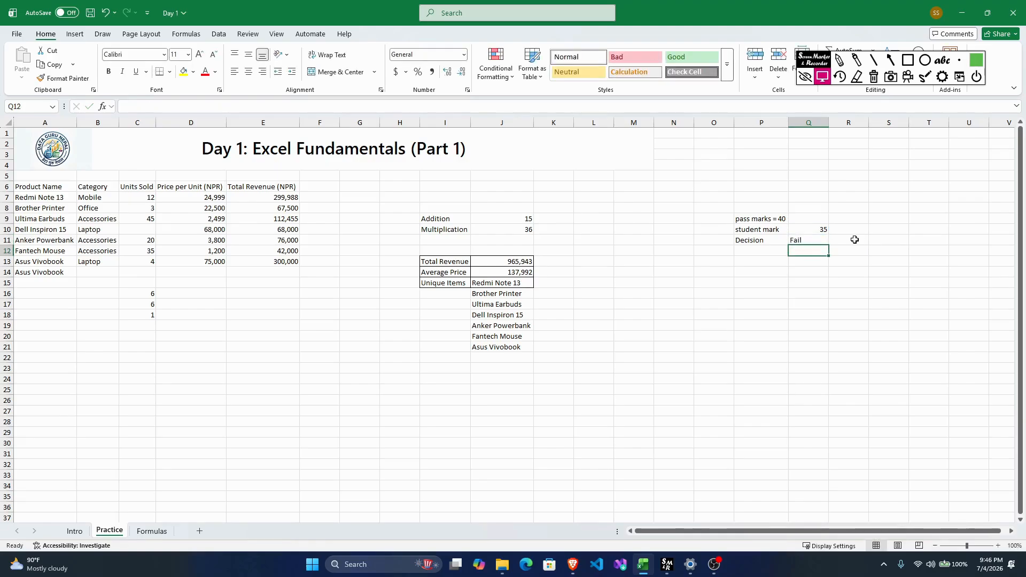
click(809, 239)
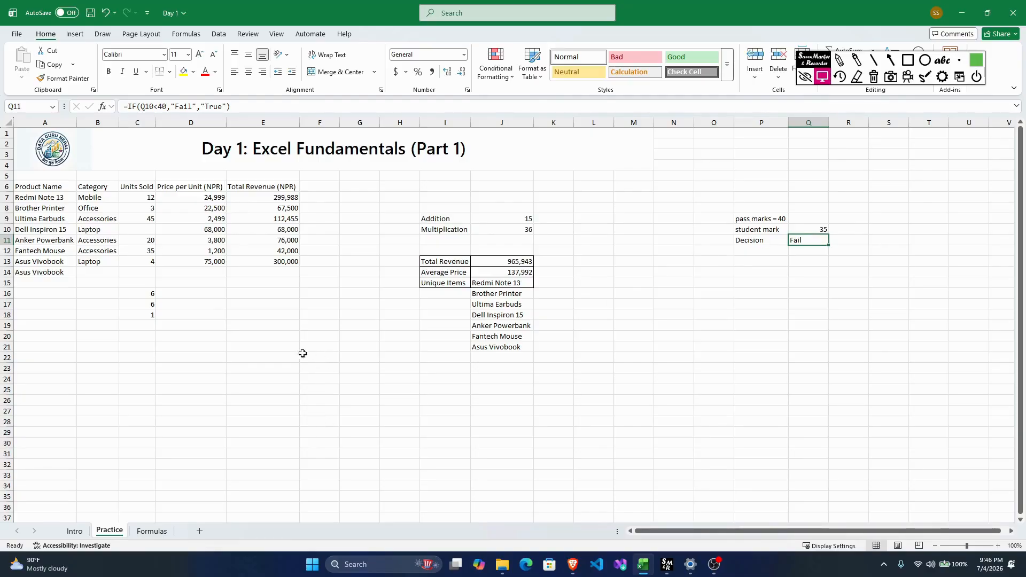
Review the IF syntax and example on the Formulas sheet, and the Text / Data Cleaning section from UPPER to TRIM
click(150, 531)
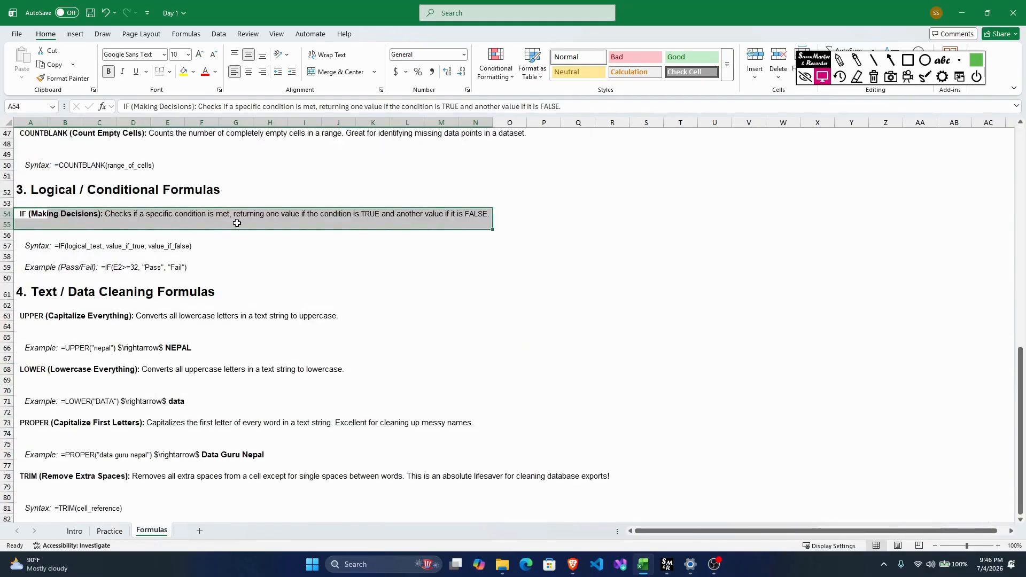
click(513, 213)
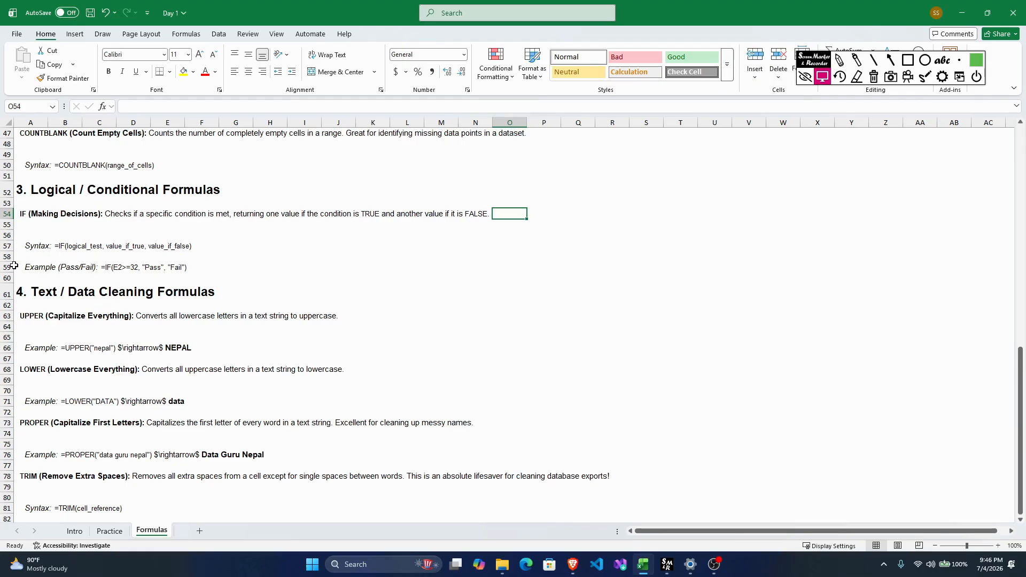
scroll(32, 286, down, 1)
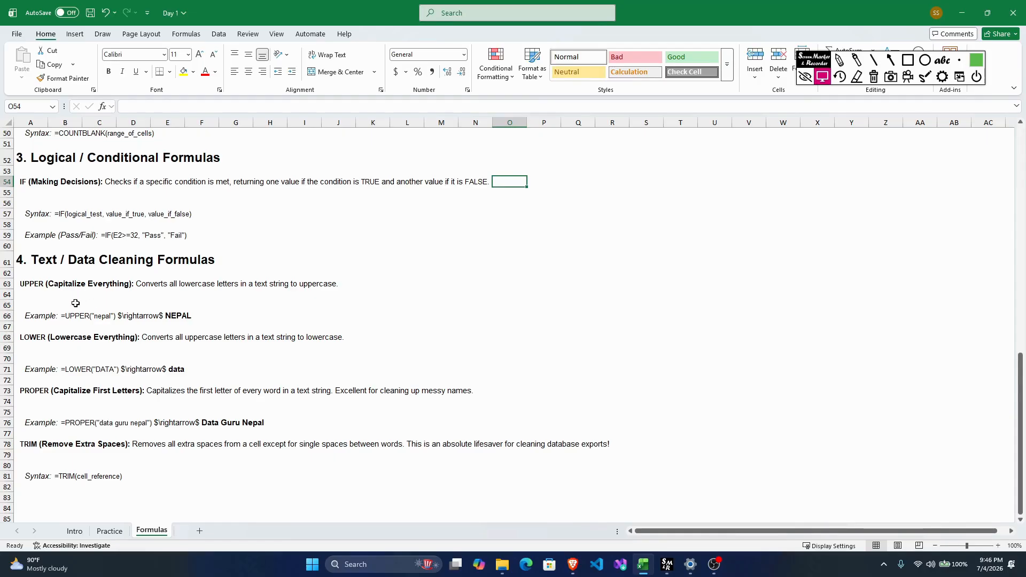
click(37, 263)
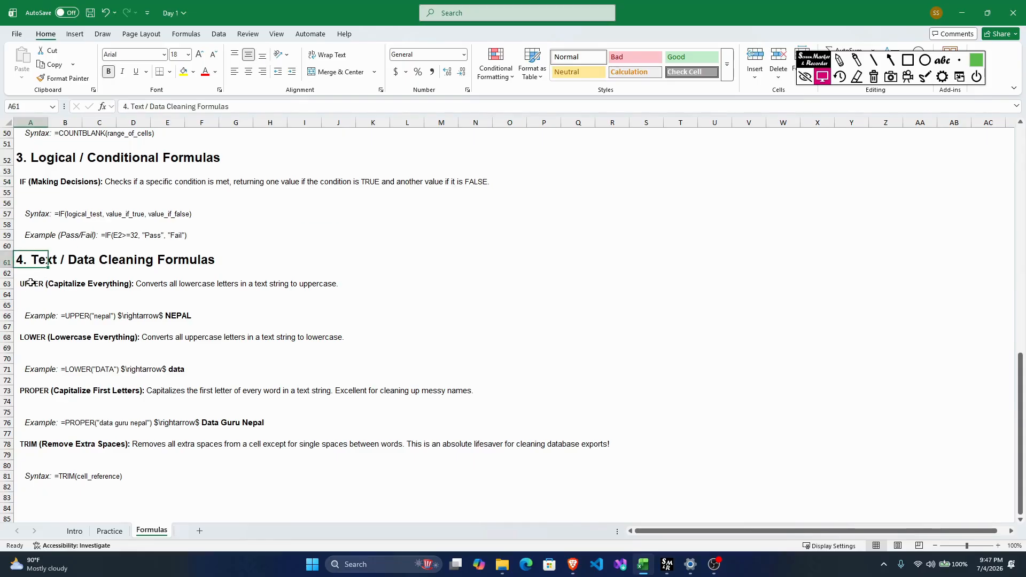
drag(31, 282, 25, 447)
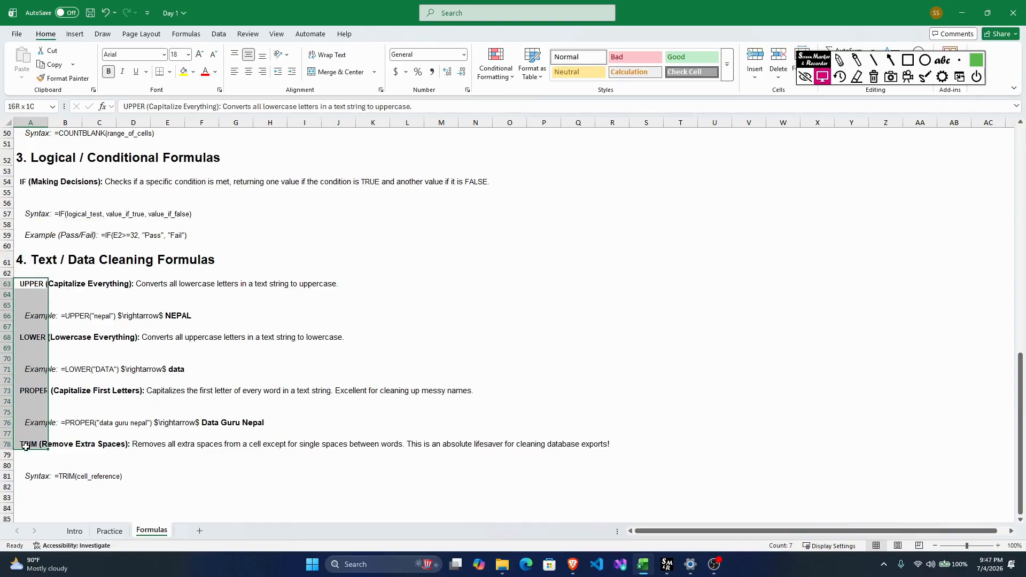
click(37, 283)
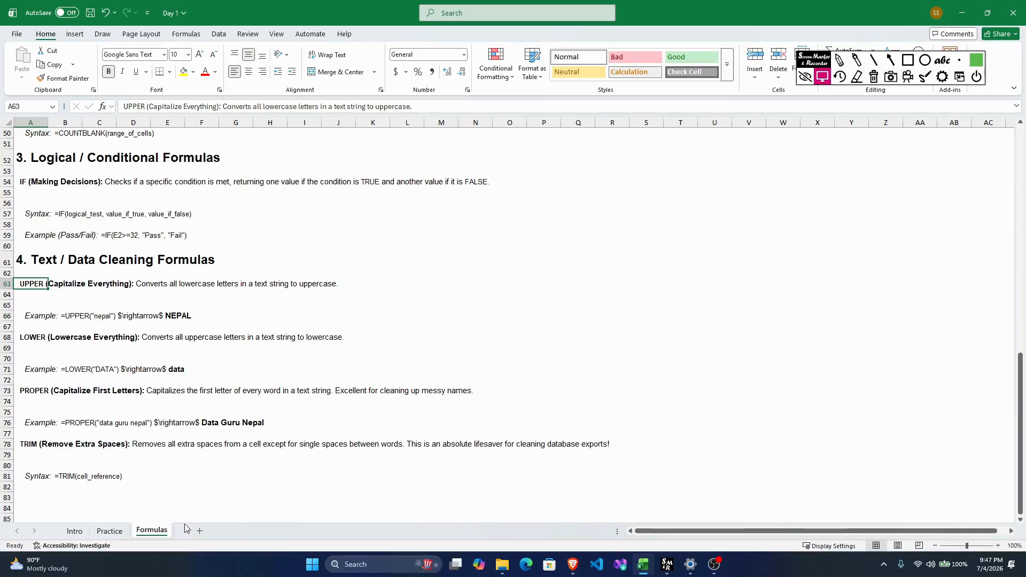
click(109, 531)
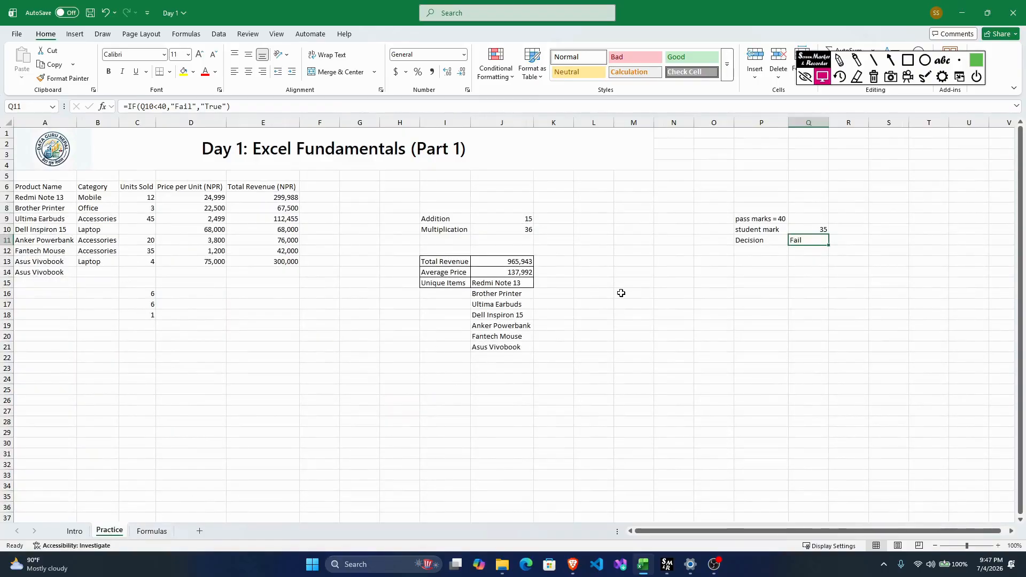
click(151, 530)
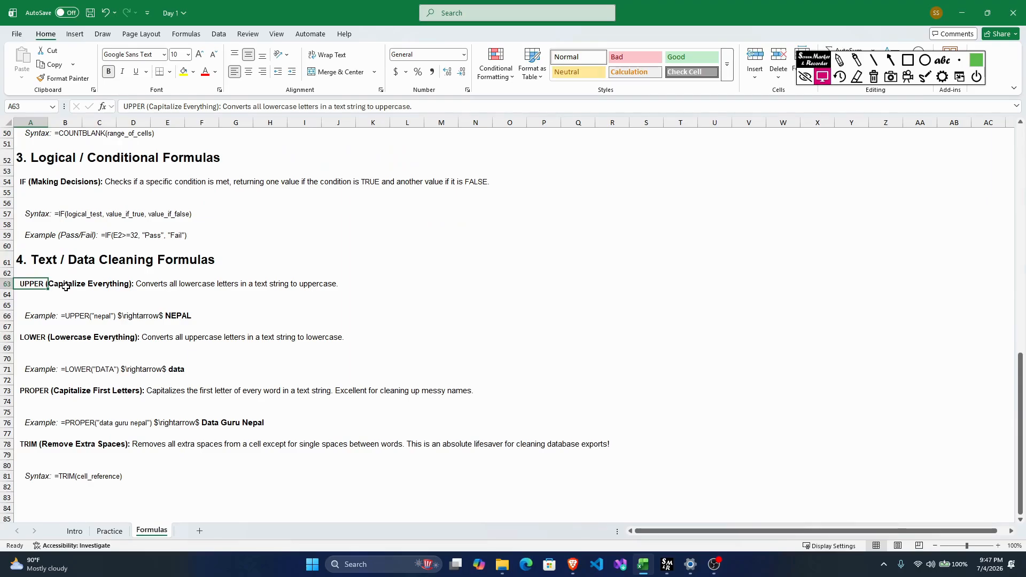
Convert the Decision label to uppercase in P12 of the Practice sheet with =UPPER(P11), and check the formula
click(114, 532)
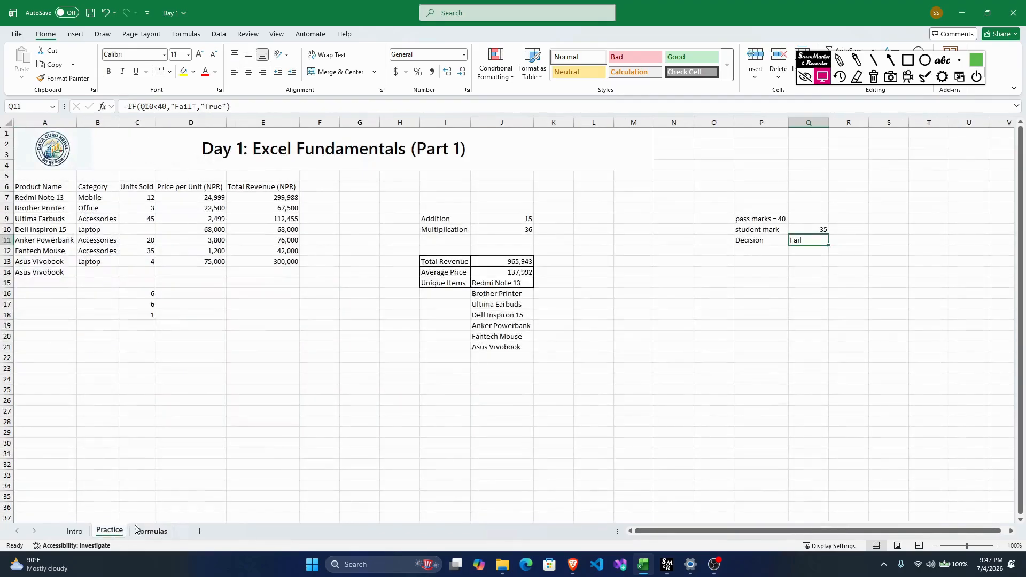
click(498, 294)
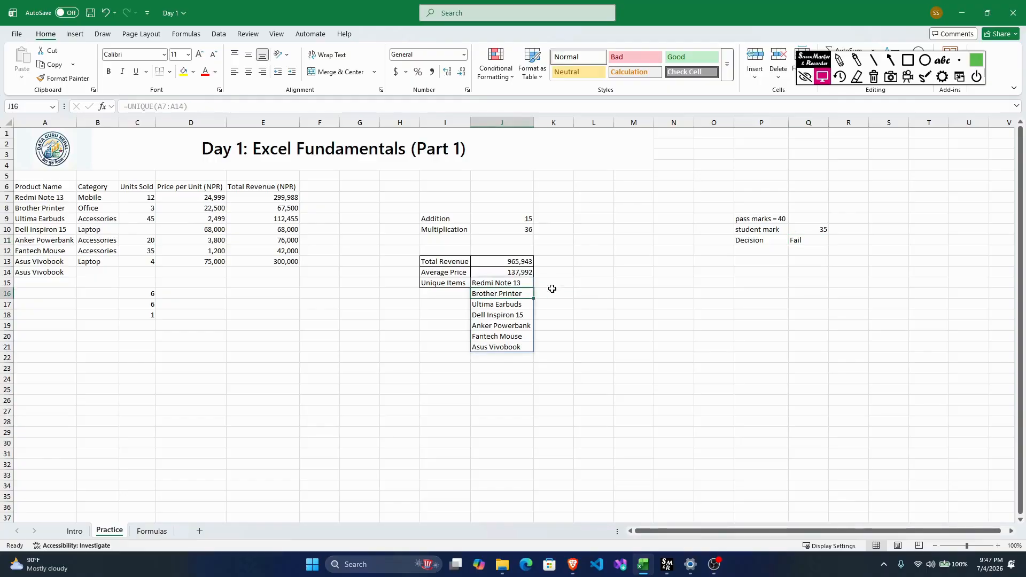
click(762, 242)
click(770, 251)
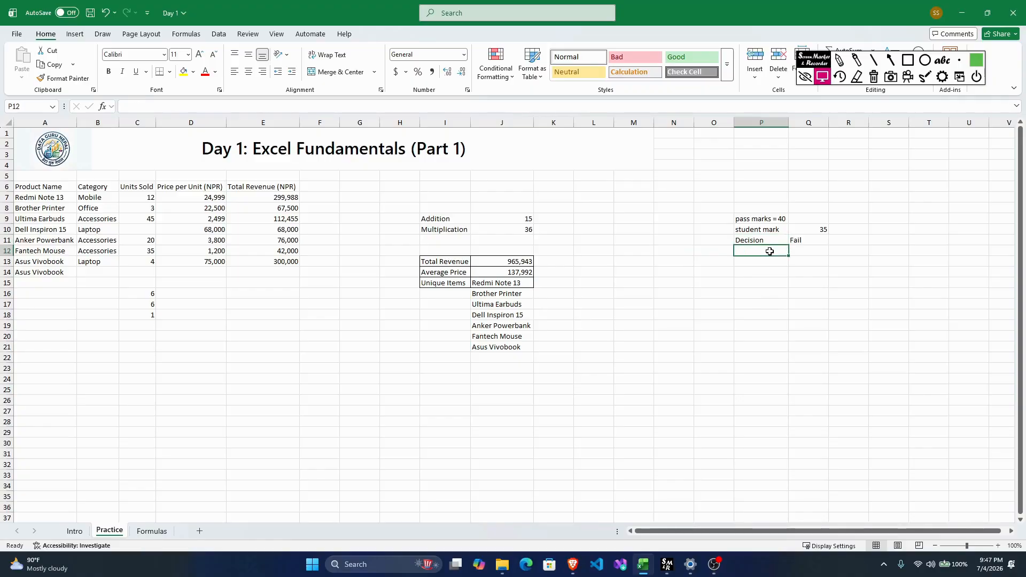
text(=upper)
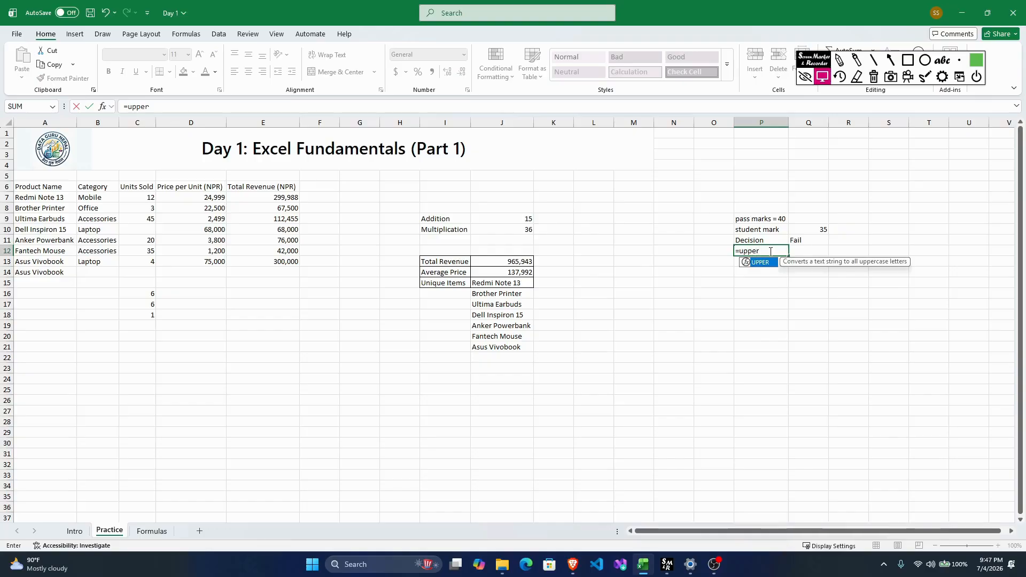
key(Tab)
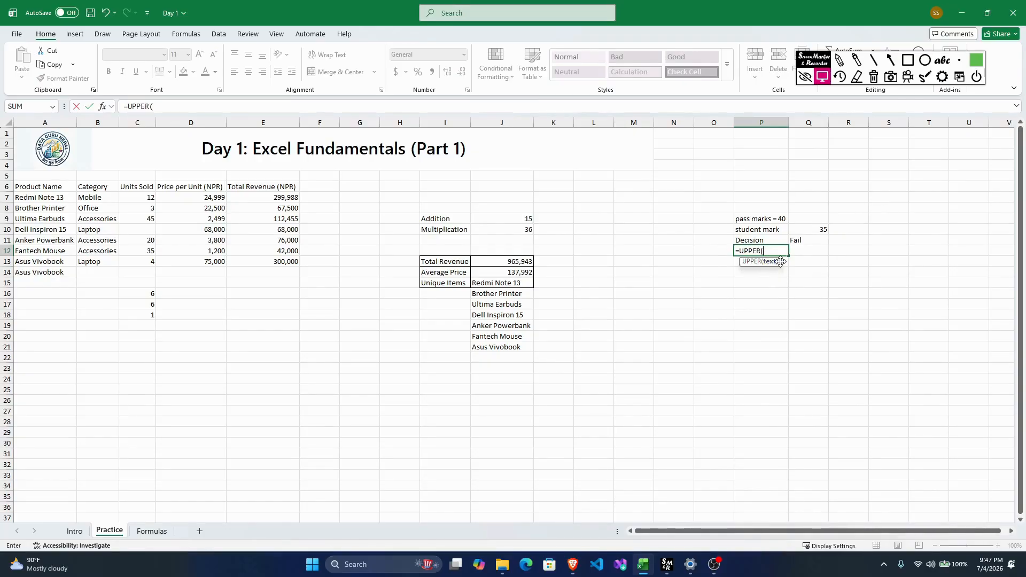
click(765, 239)
key(Return)
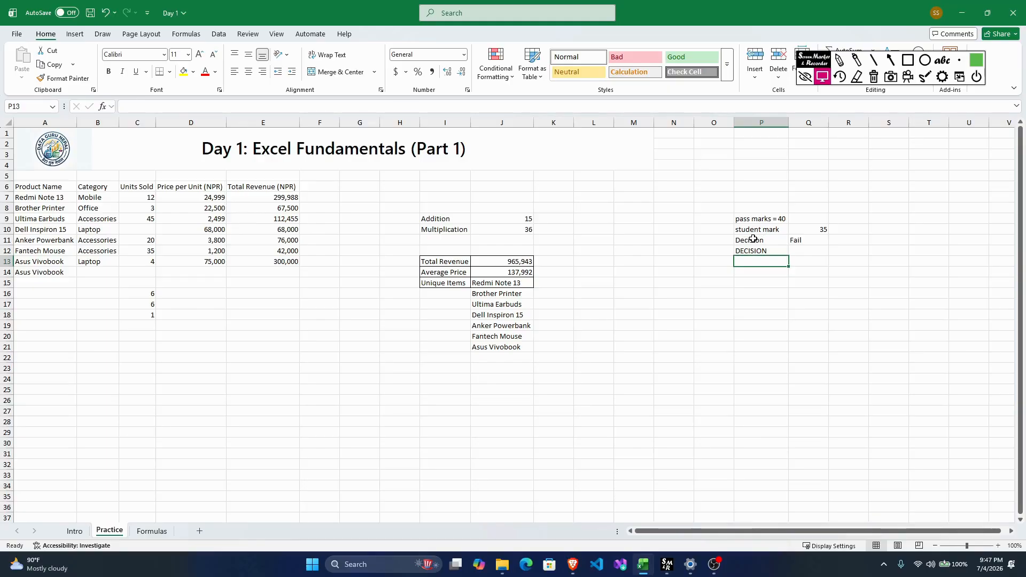
click(740, 251)
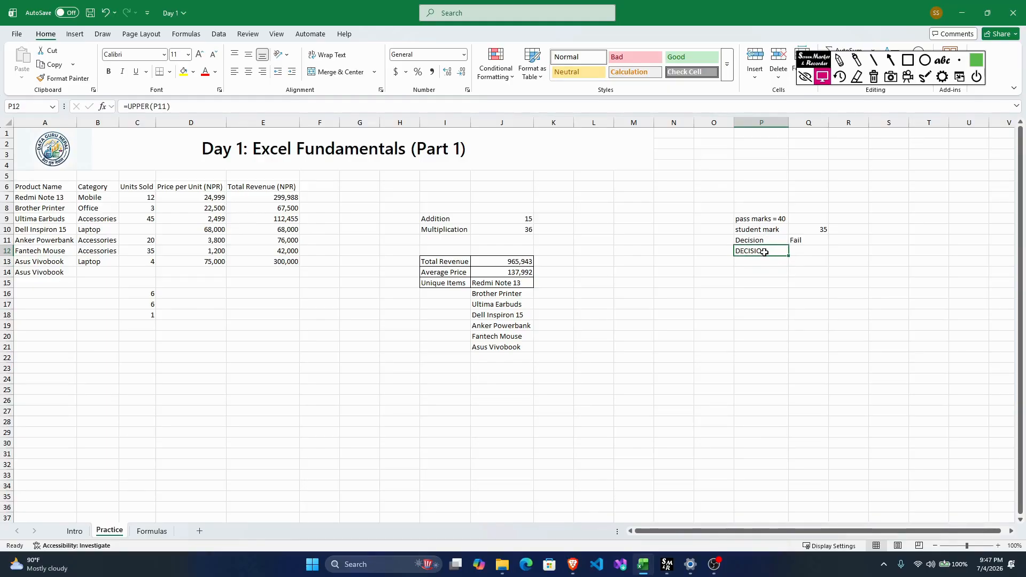
Look up LOWER on the Formulas sheet and convert P12 to lowercase in P13 of the Practice sheet with =LOWER(P12)
click(151, 531)
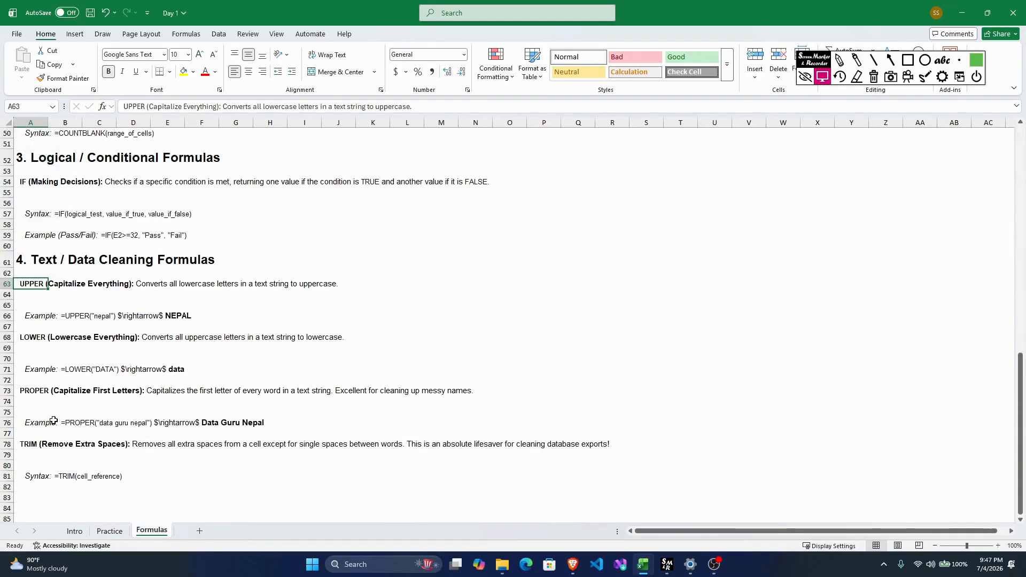
click(34, 336)
click(107, 530)
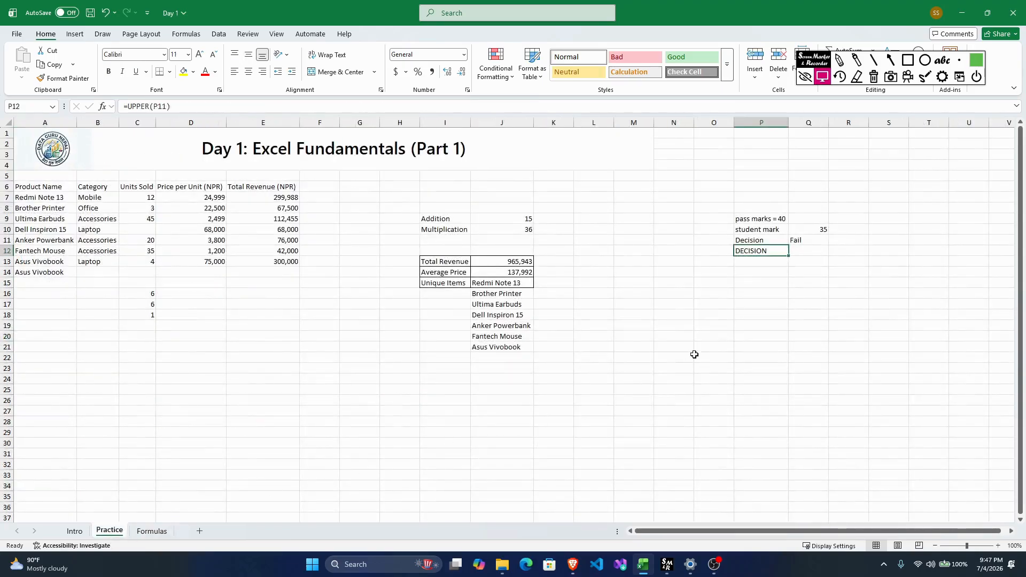
click(752, 261)
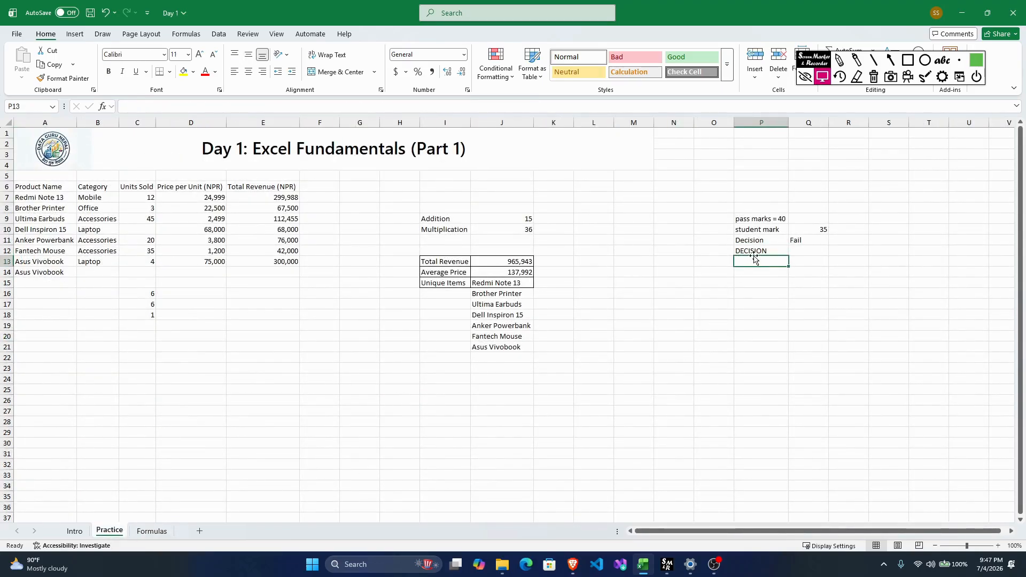
text(=lowe)
key(Tab)
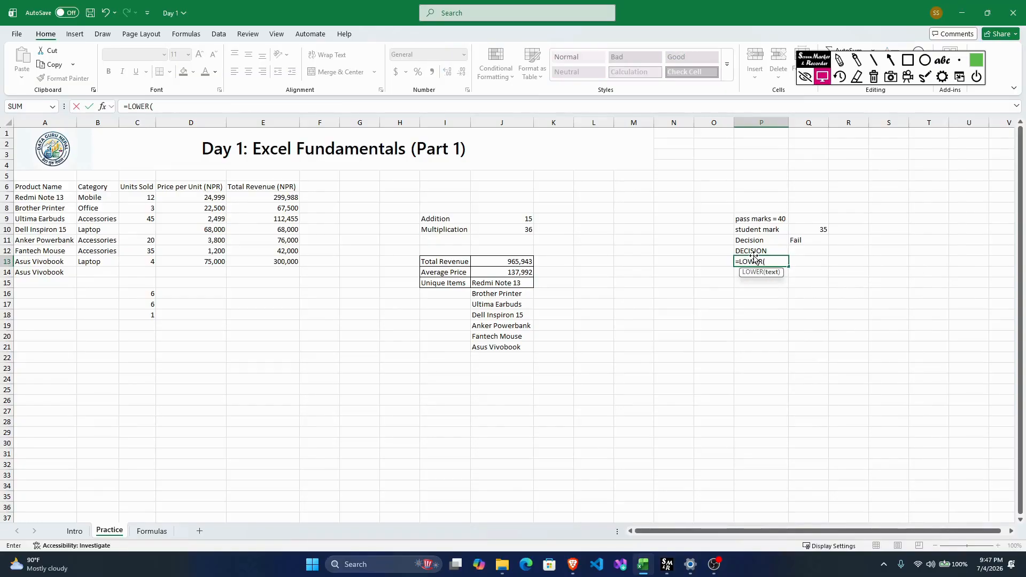
click(760, 250)
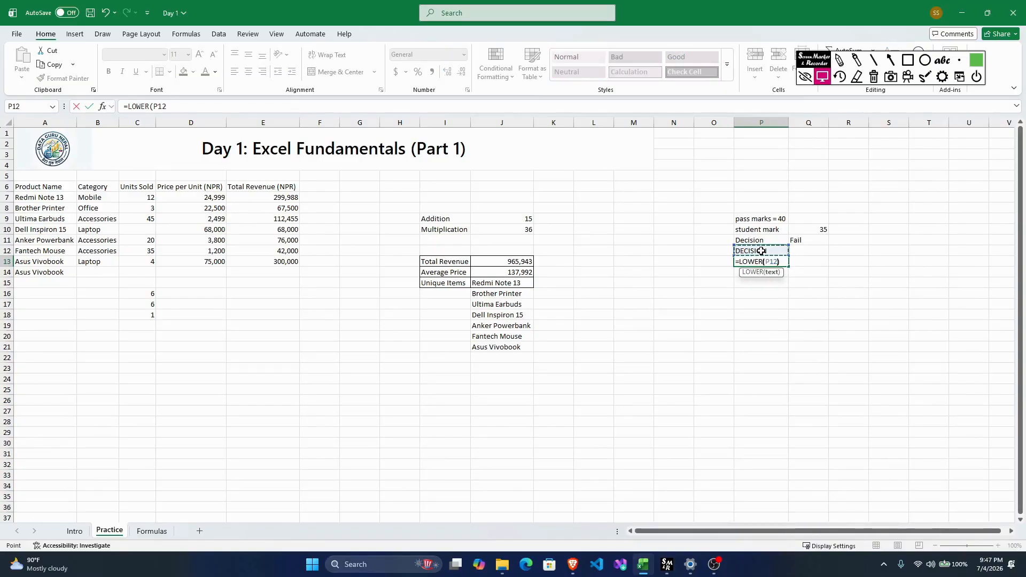
key(Return)
click(759, 261)
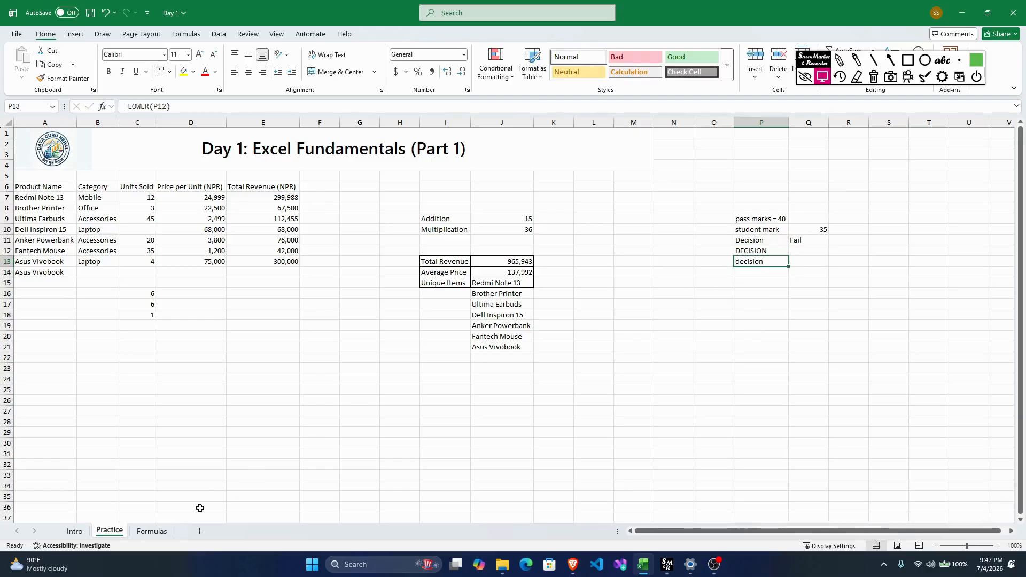
Look up PROPER on the Formulas sheet, convert P13 in P14 of the Practice sheet with =PROPER(P13), and check the formula
click(152, 531)
click(22, 392)
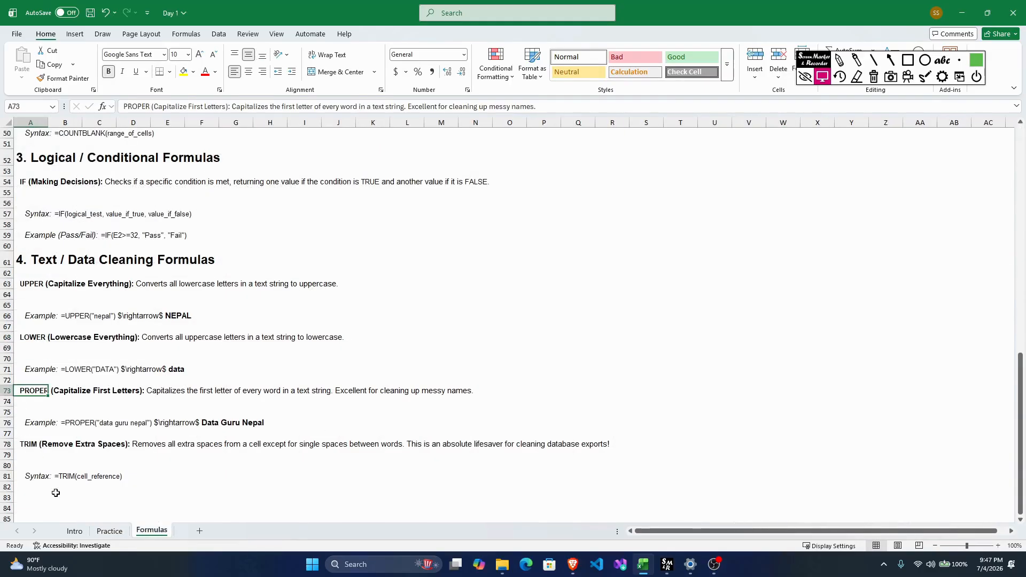
click(110, 531)
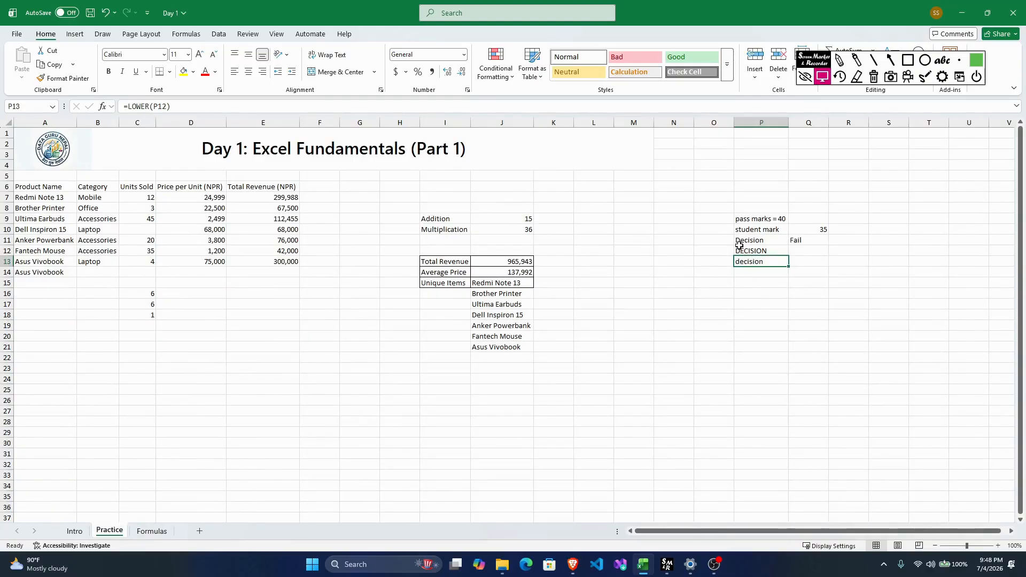
click(754, 271)
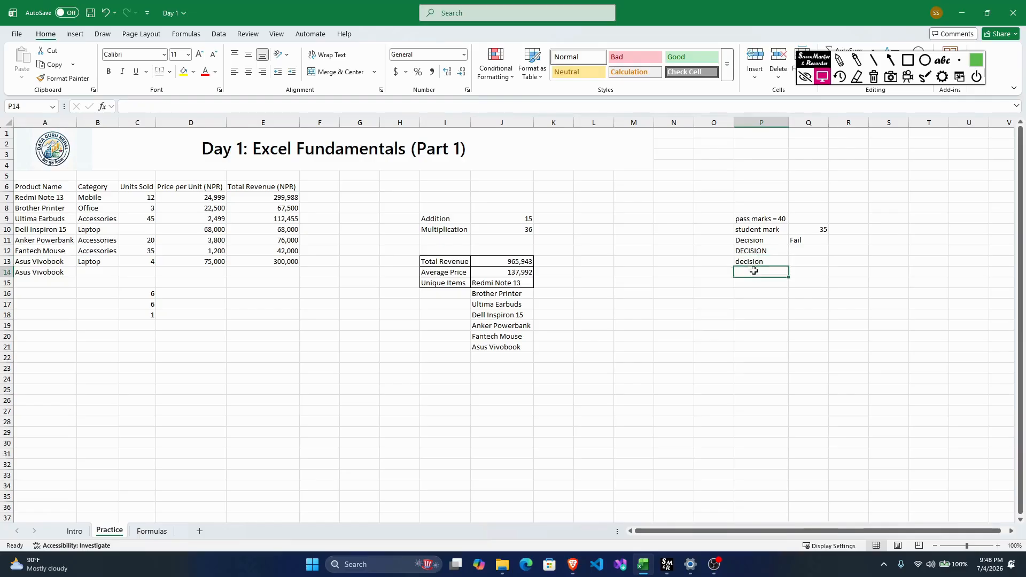
text(=pro)
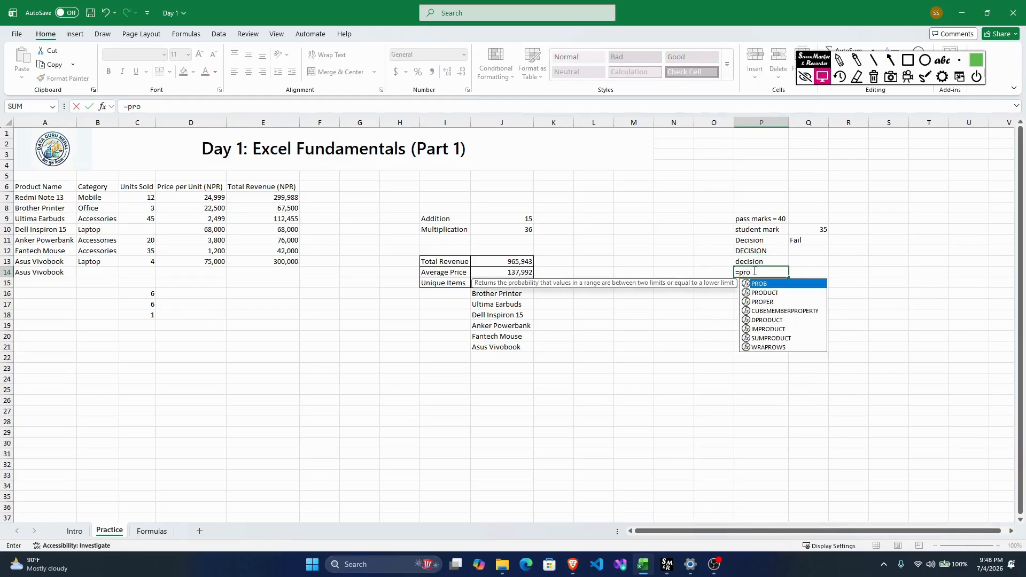
text(per)
key(Tab)
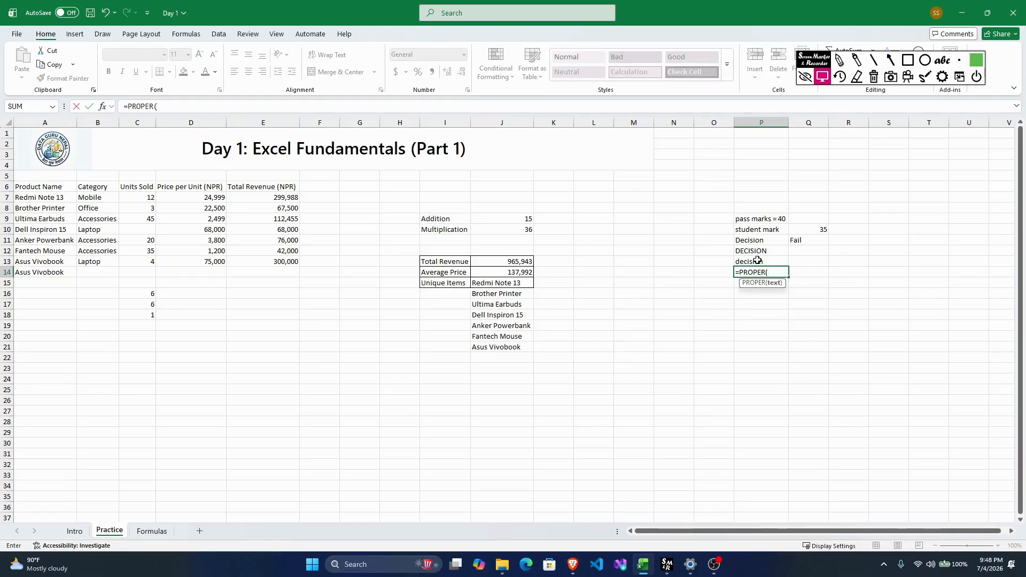
click(758, 261)
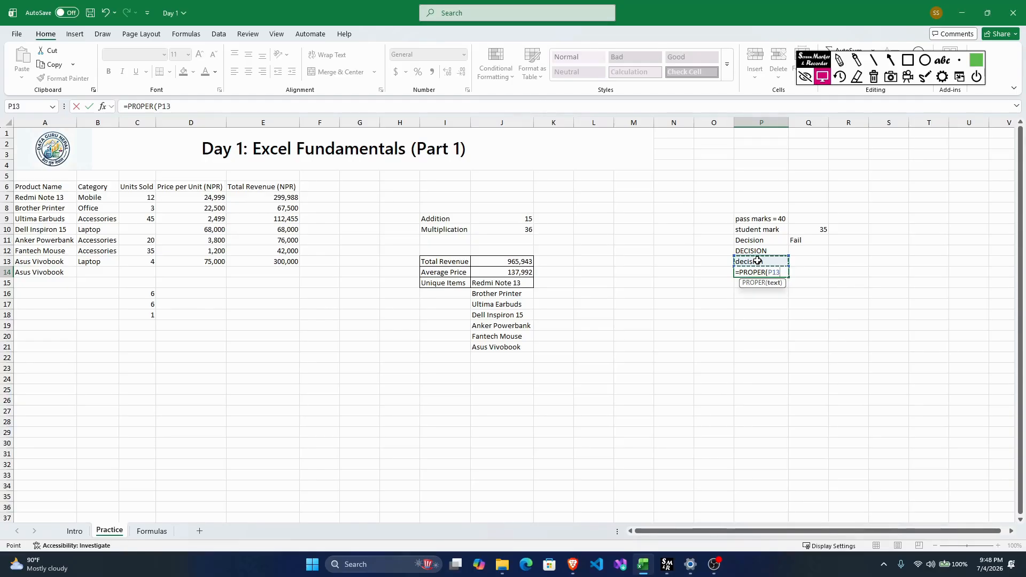
key(Return)
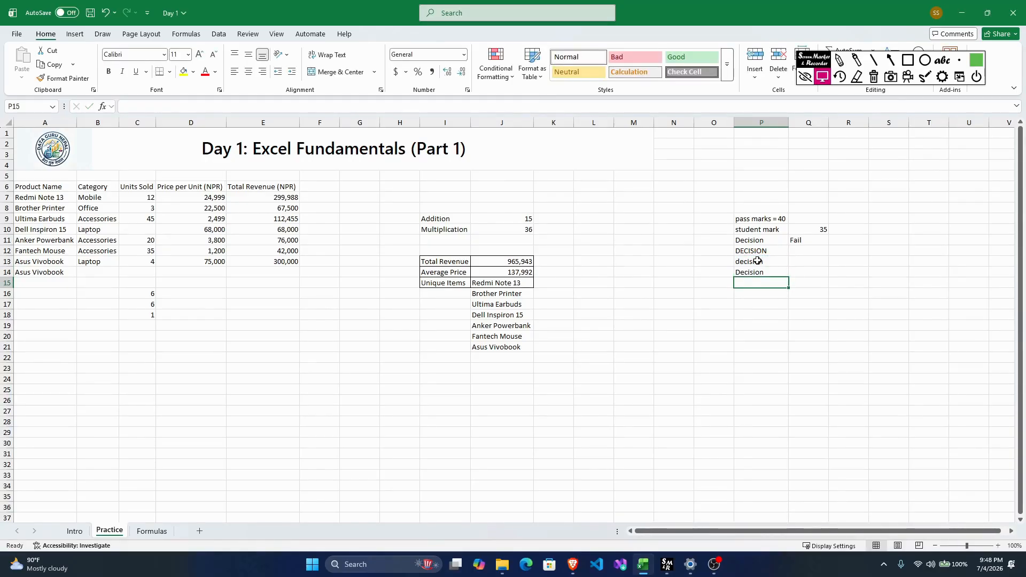
click(762, 273)
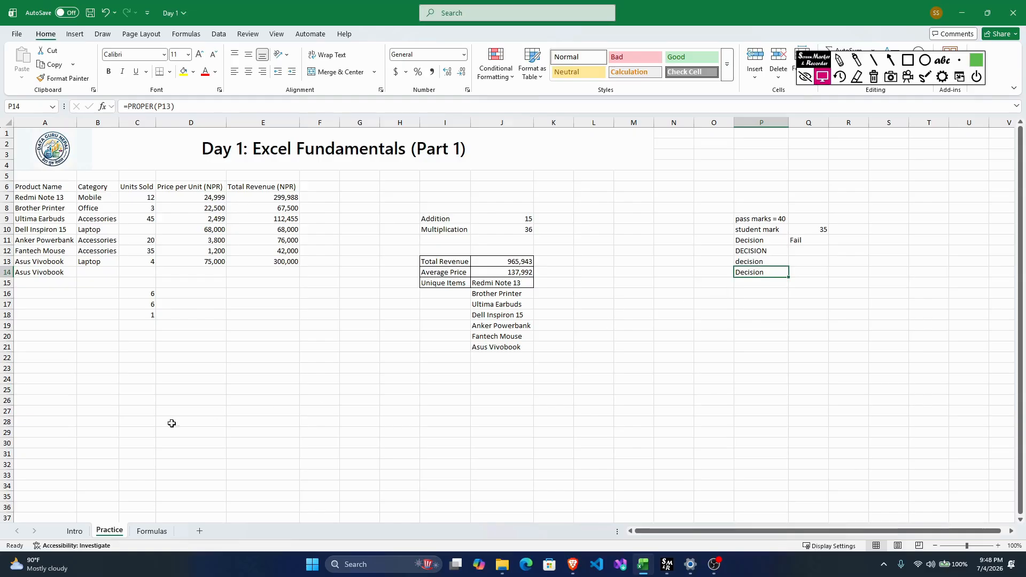
Look up TRIM on the Formulas sheet, then enter "Decision" with extra leading space in P15 of the Practice sheet and compare it with P14
click(151, 530)
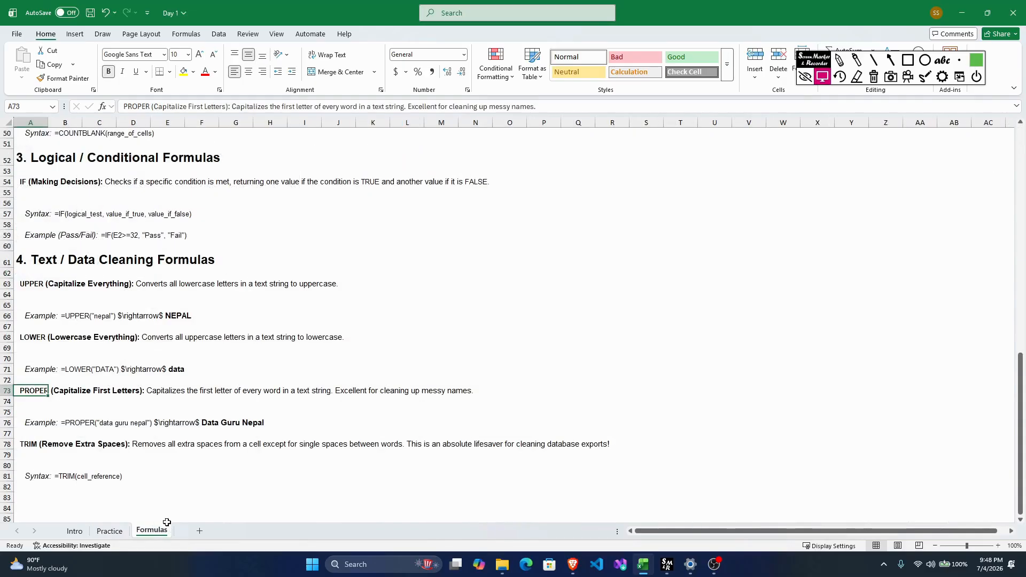
click(24, 448)
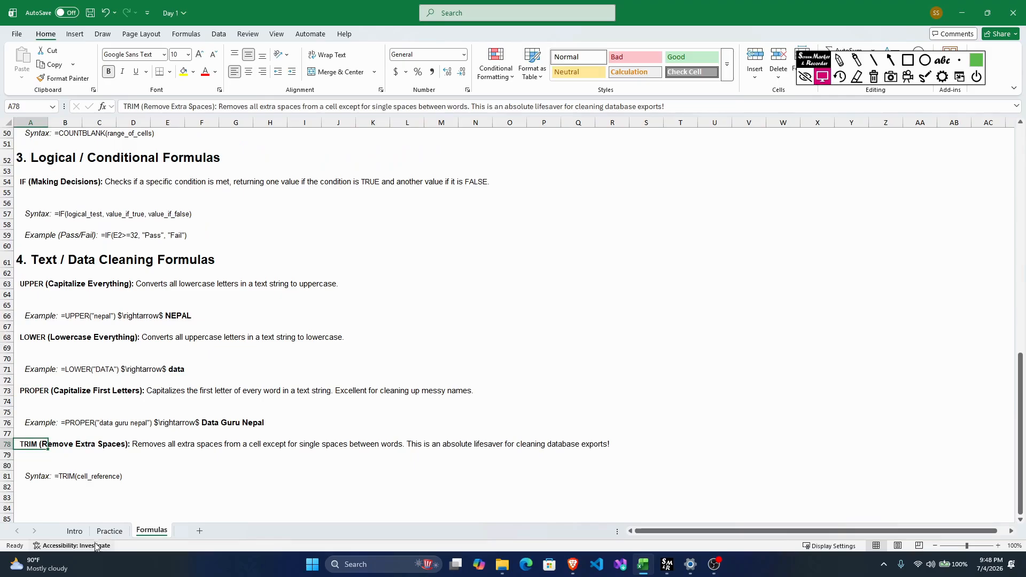
click(107, 532)
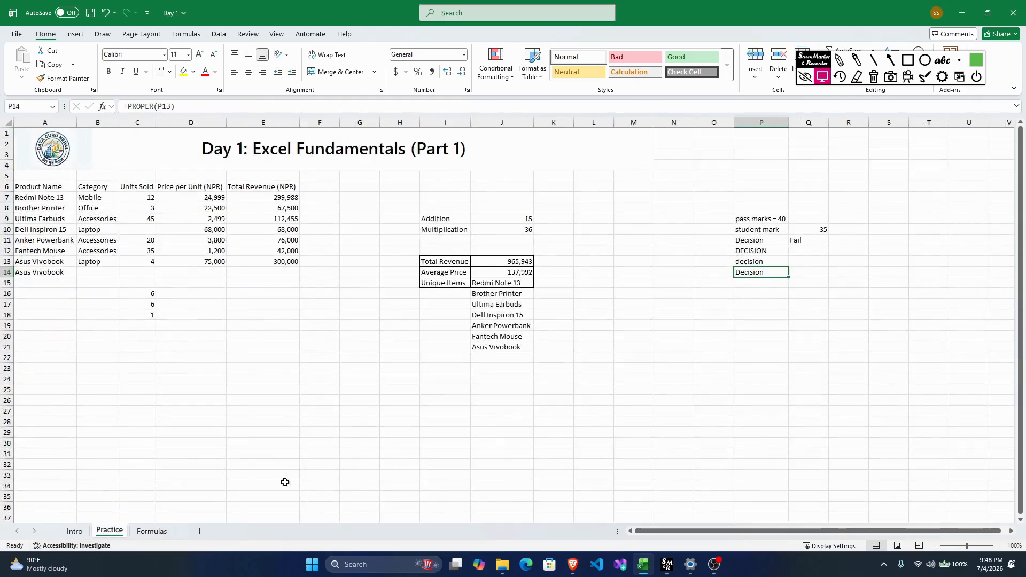
click(753, 283)
double_click(753, 283)
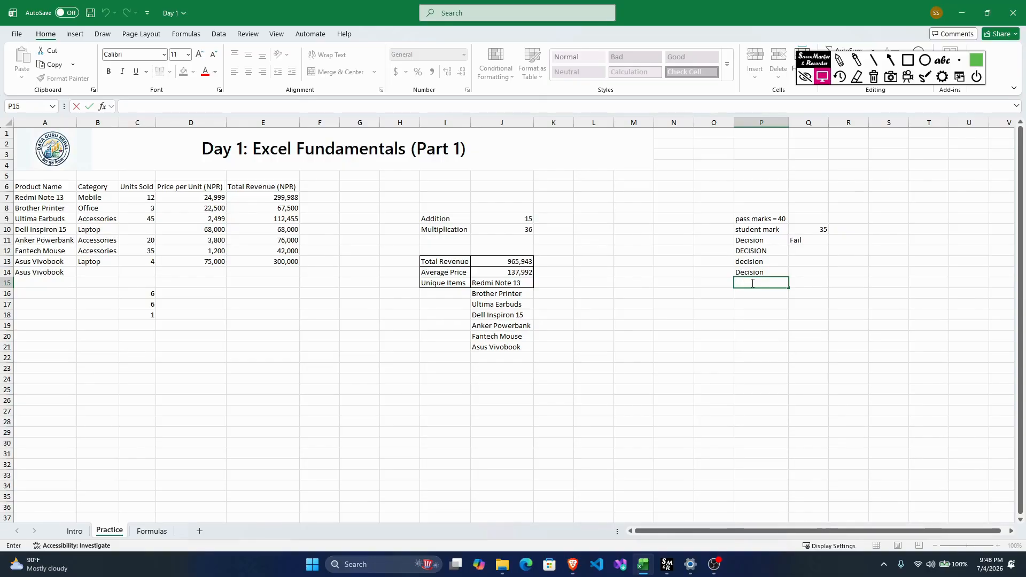
click(765, 270)
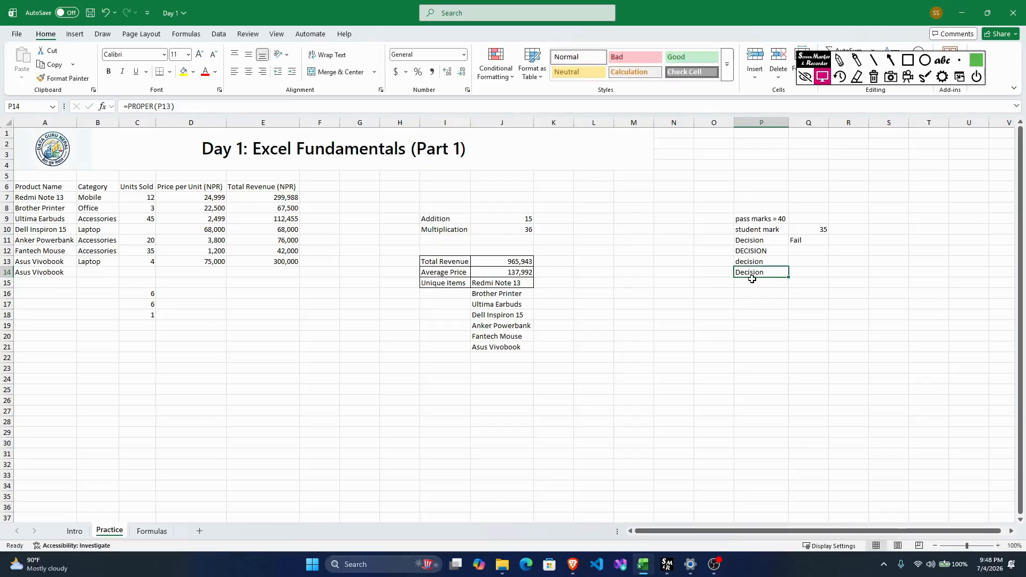
click(752, 281)
double_click(749, 280)
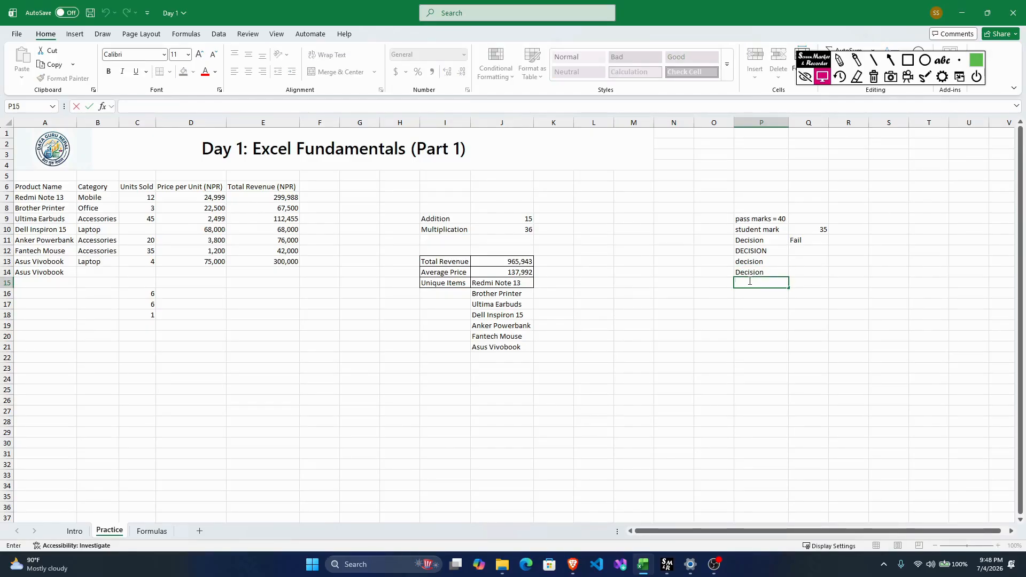
text(Decision)
key(Return)
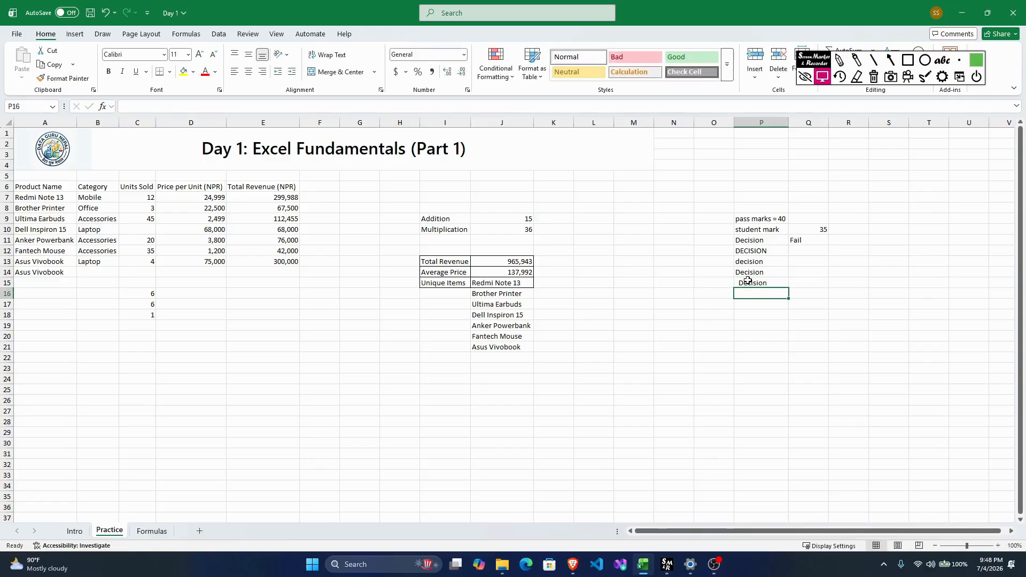
click(750, 273)
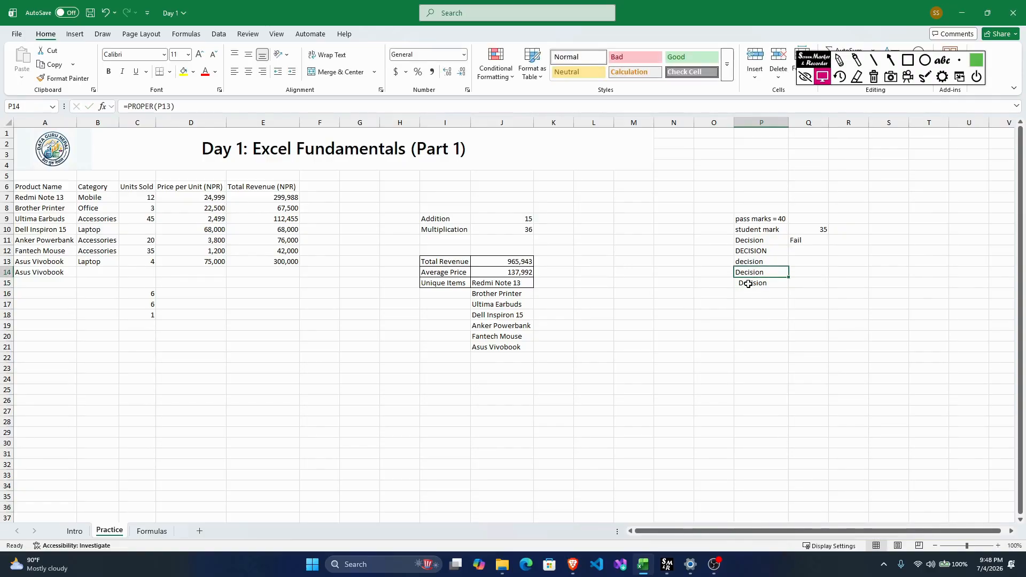
click(748, 283)
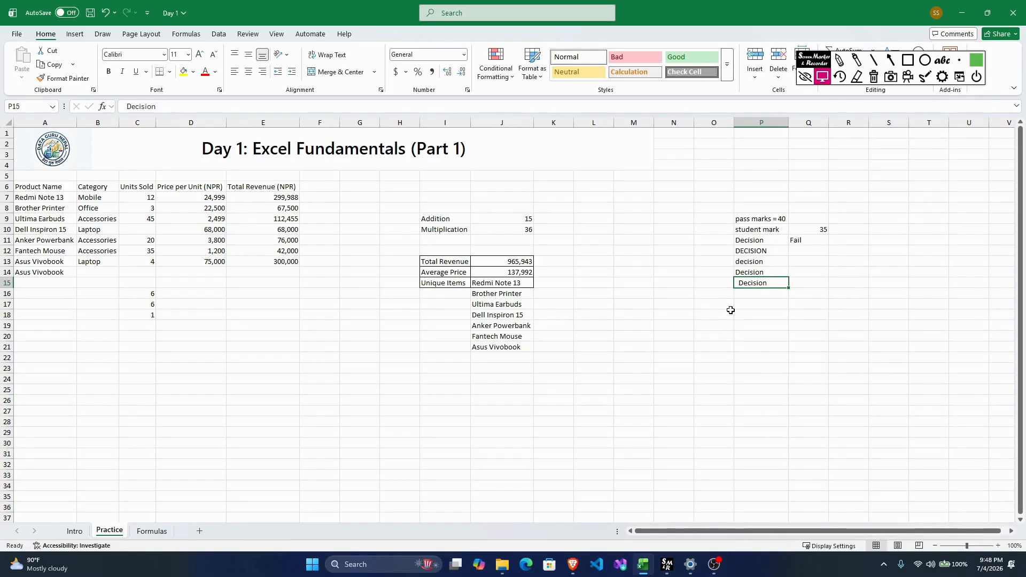
click(751, 273)
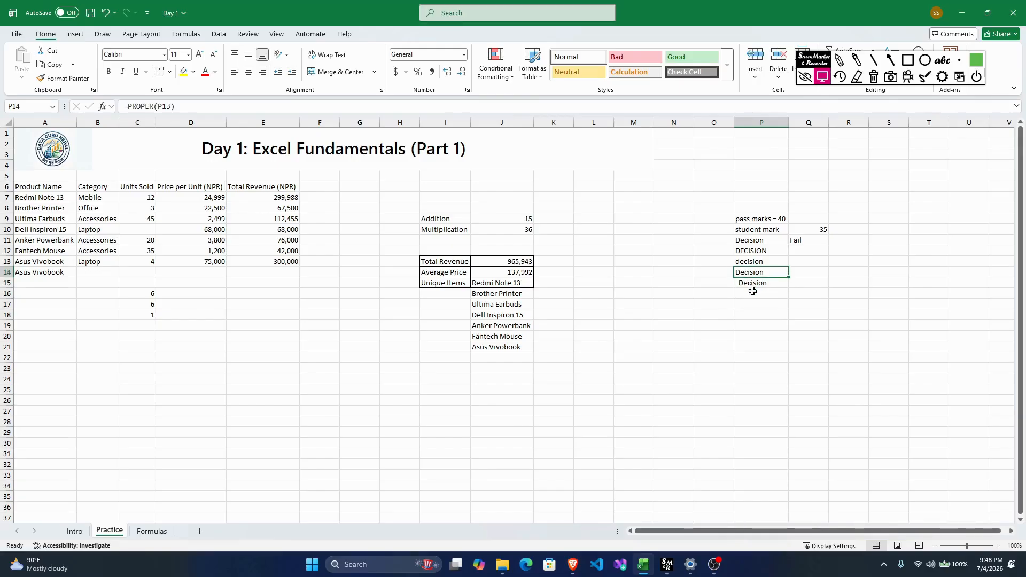
Remove the extra space from P15's text in P16 with =TRIM(P15), and compare the two cells
double_click(752, 292)
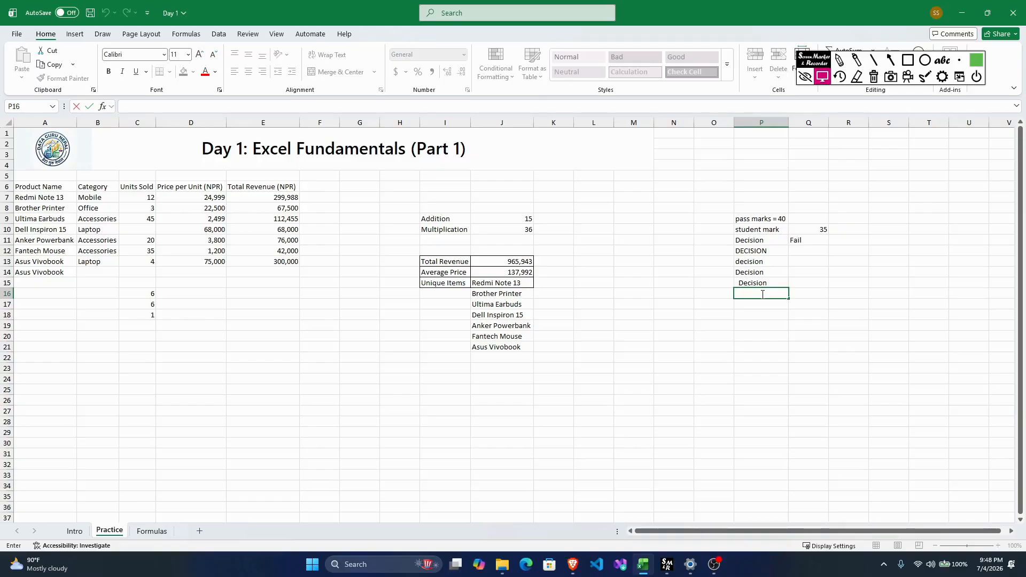
text(=trim)
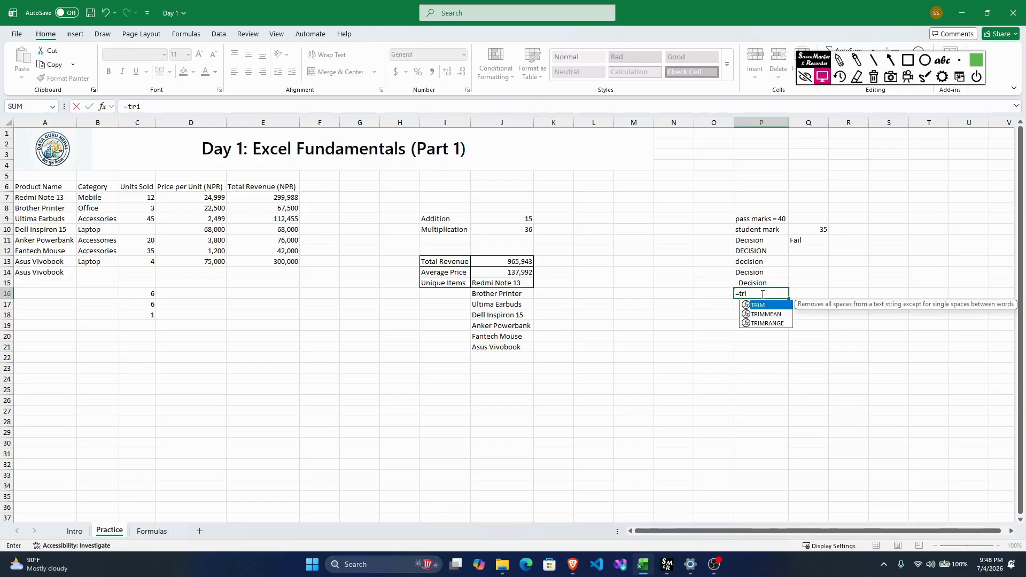
key(Tab)
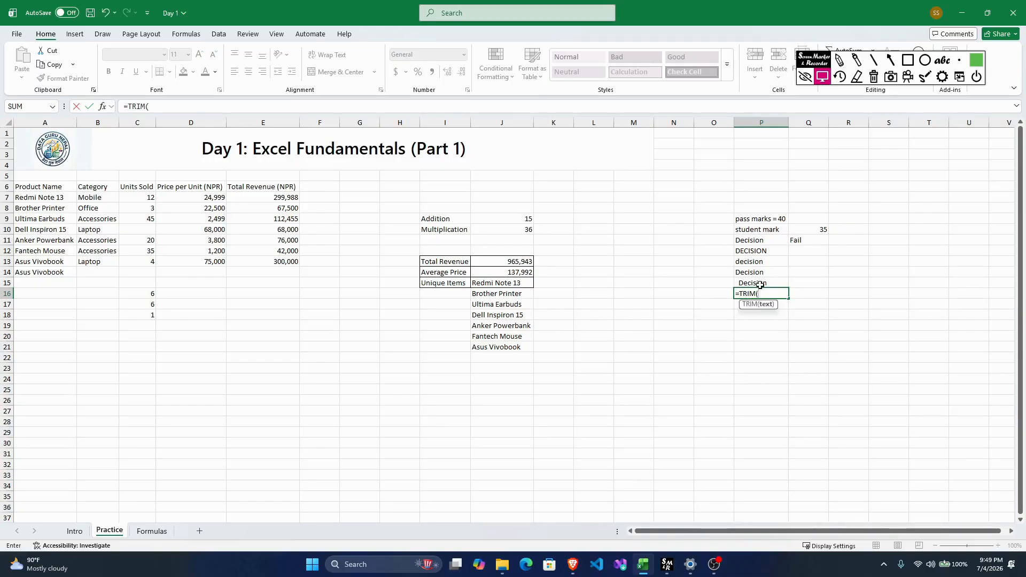
click(761, 283)
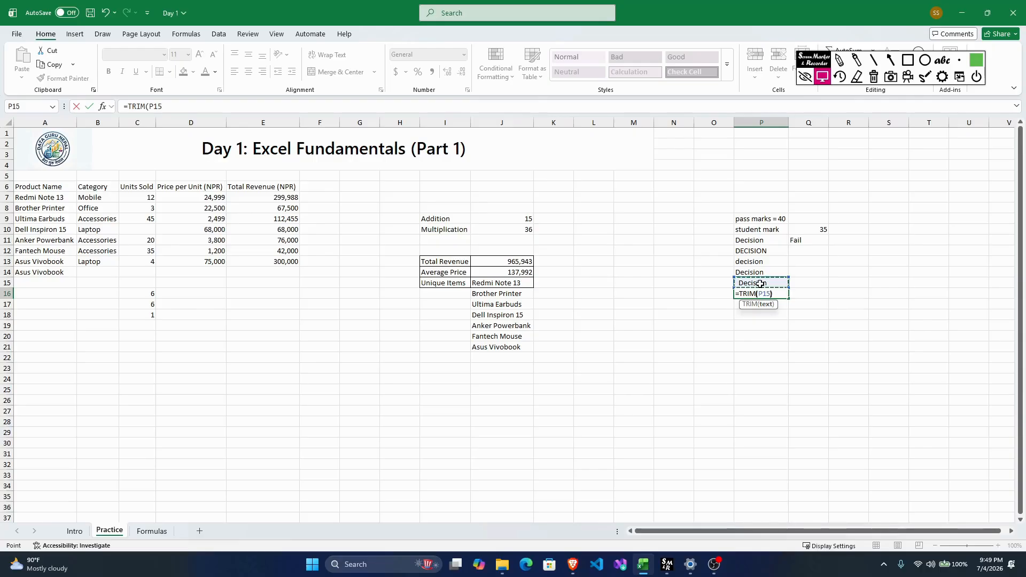
key(Return)
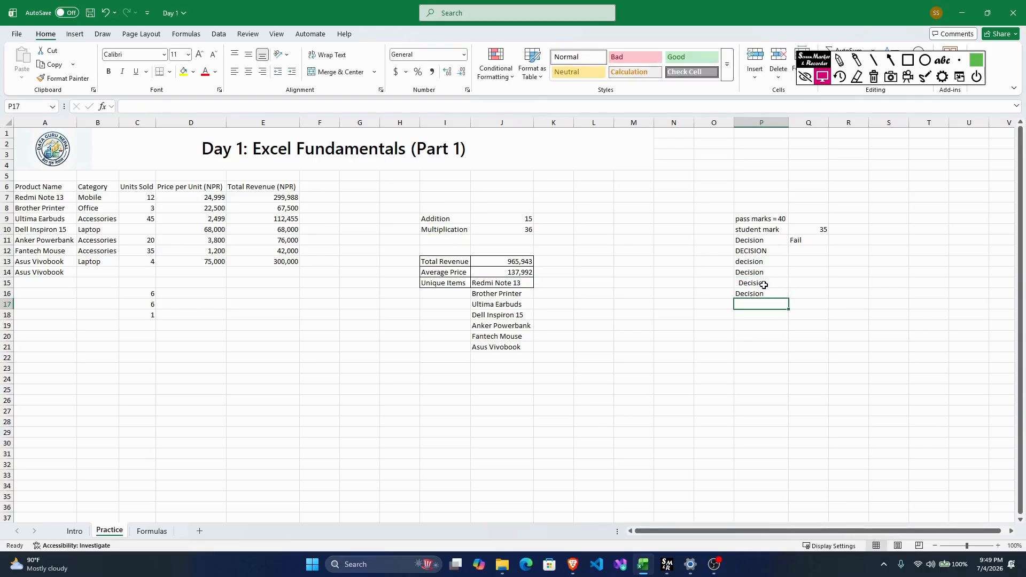
click(752, 284)
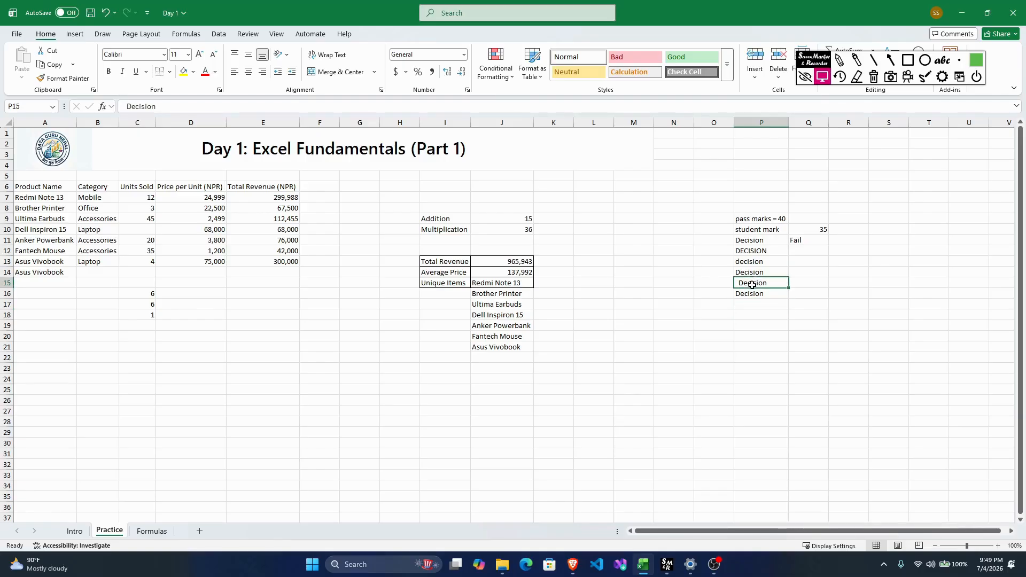
click(754, 293)
click(752, 283)
click(756, 294)
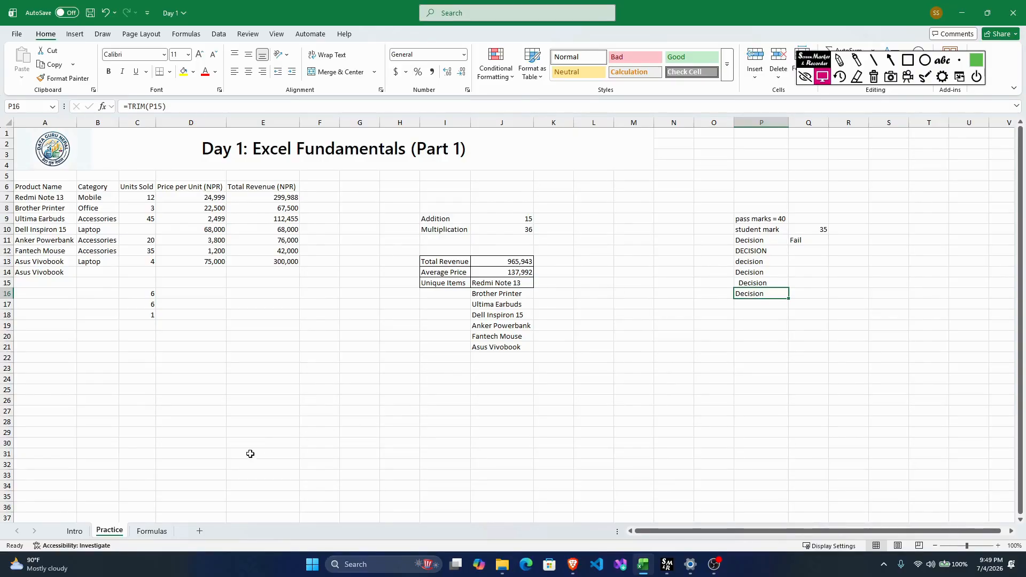
Look up SUM on the Formulas sheet and total the Units Sold column in C14 of the Practice sheet with =SUM(C7:C13)
click(169, 528)
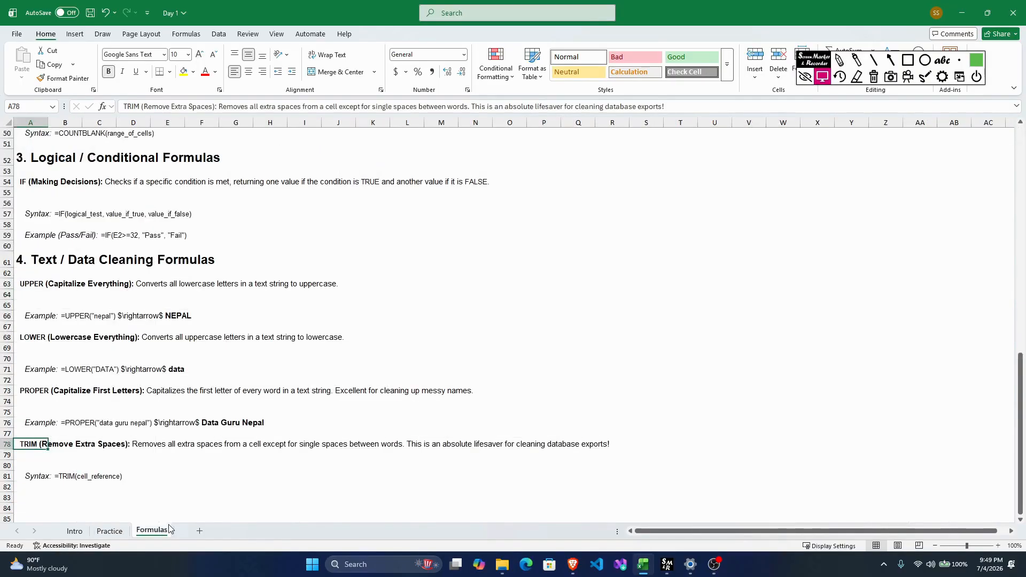
click(110, 531)
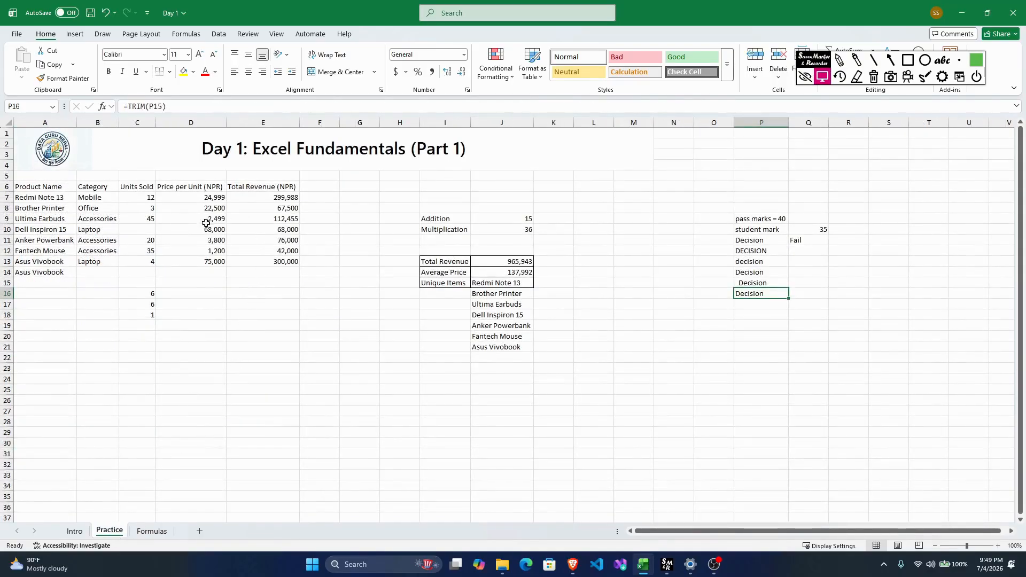
click(160, 531)
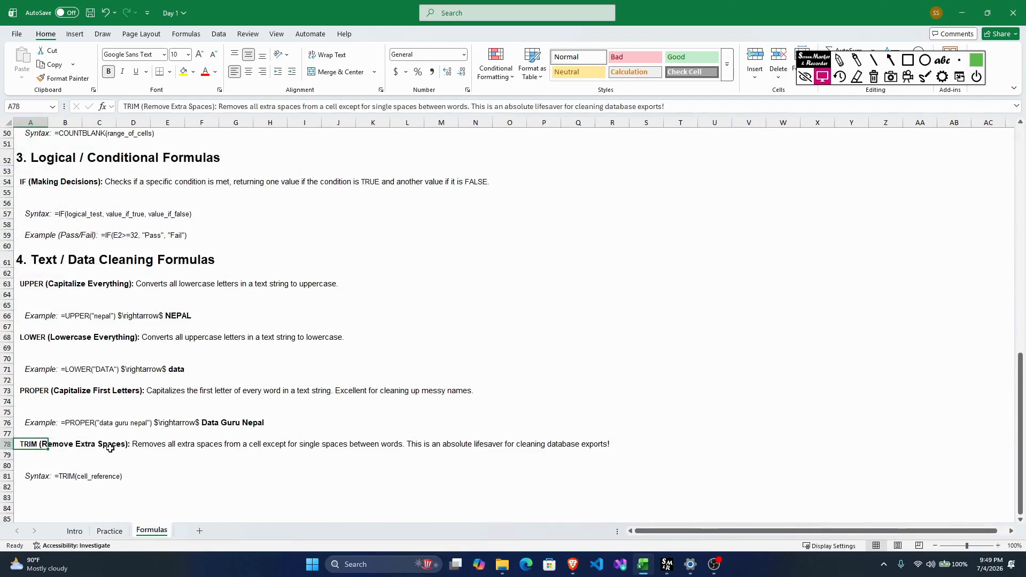
scroll(101, 426, up, 16)
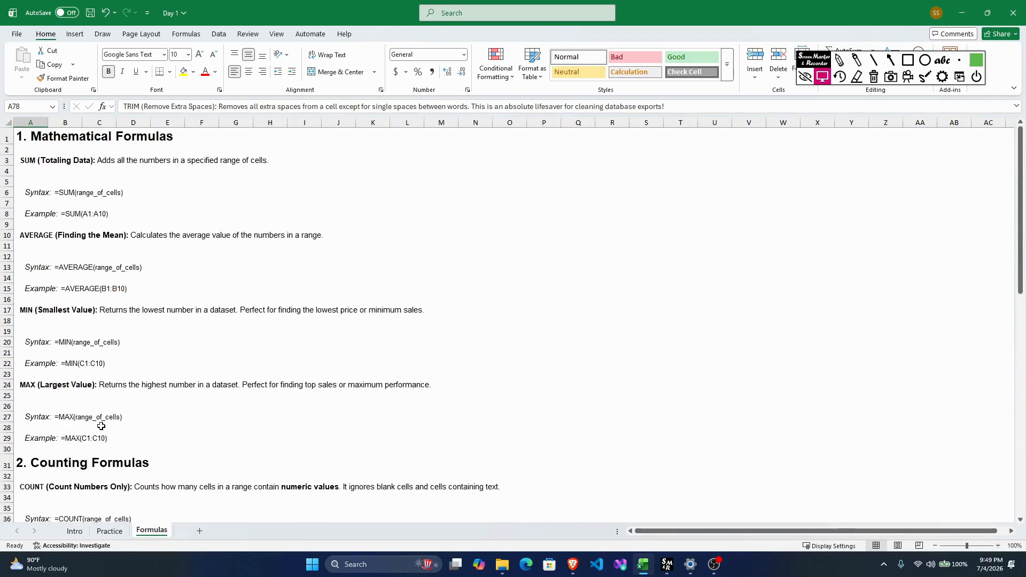
click(37, 162)
click(112, 532)
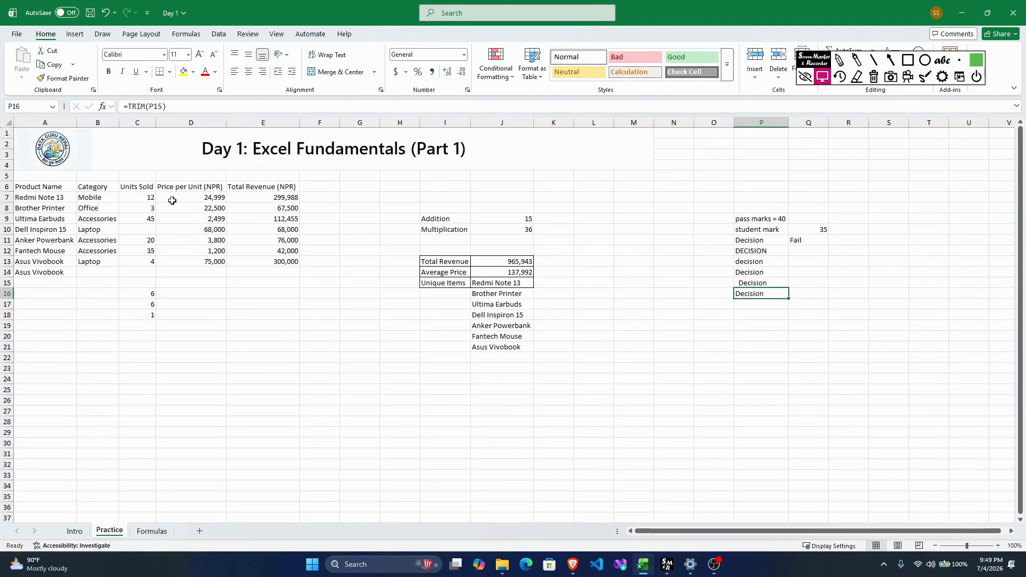
click(137, 271)
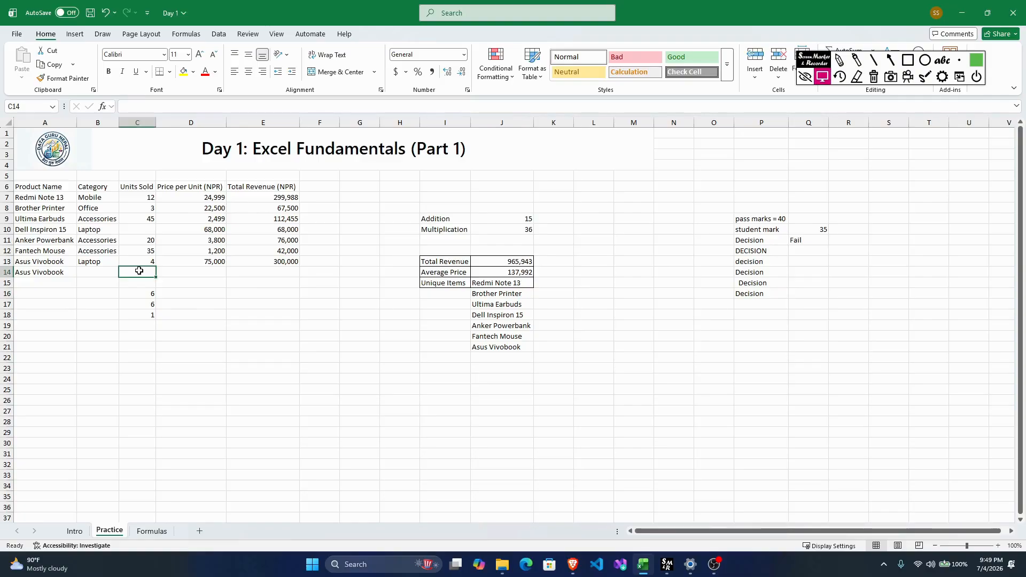
text(=sum)
key(Tab)
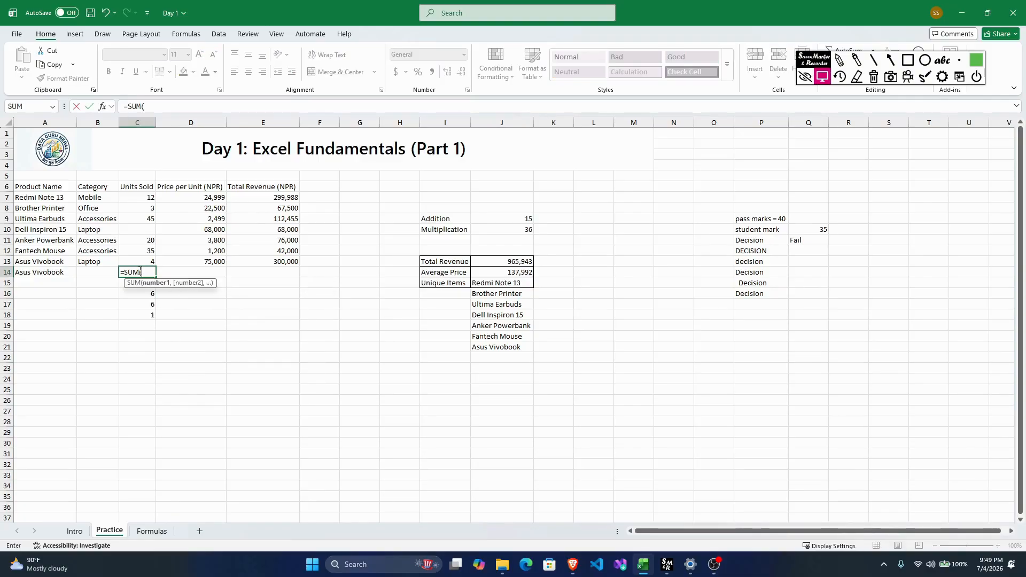
drag(137, 264, 137, 195)
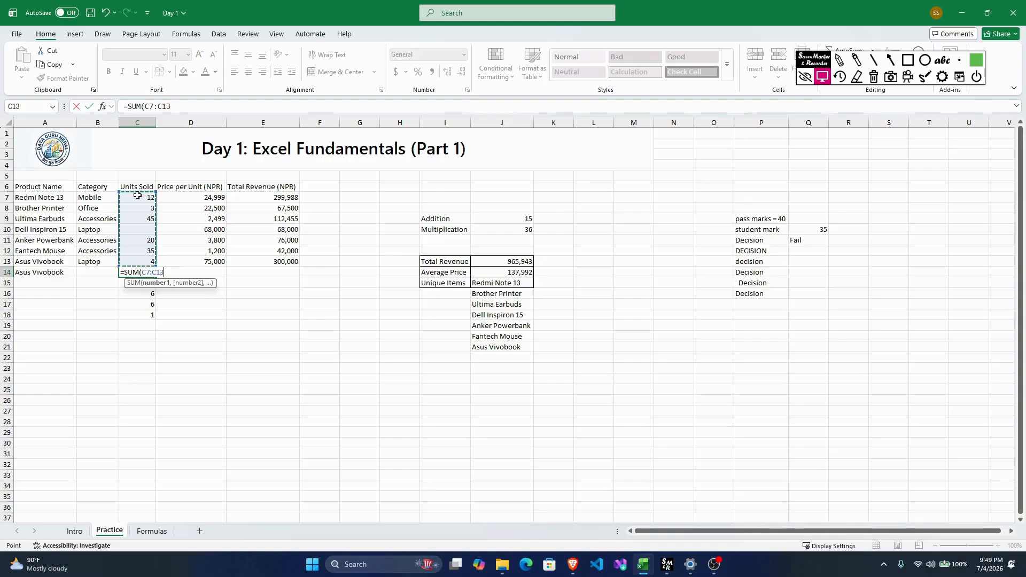
key(Return)
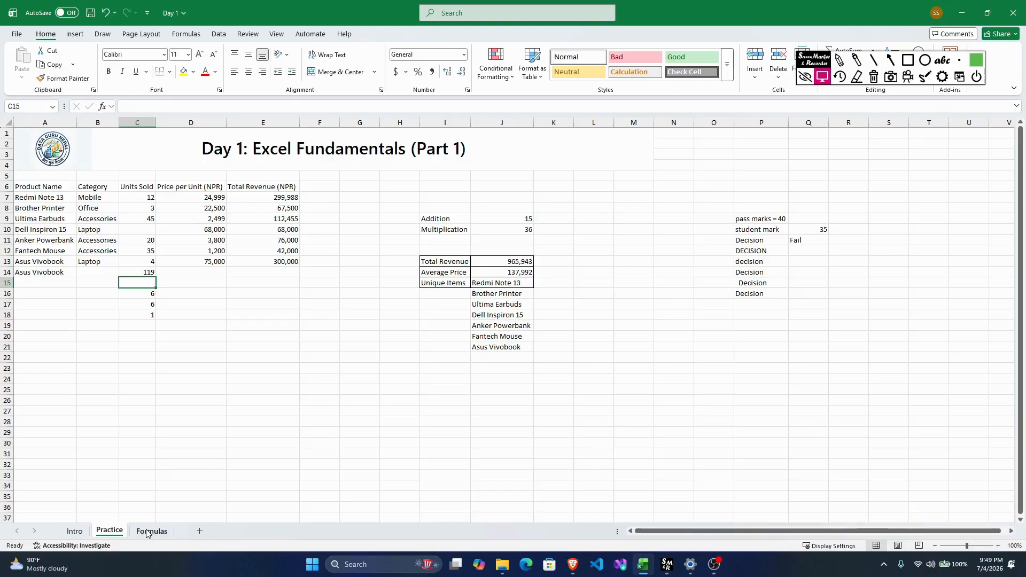
Highlight the product data in A6:E13 of the Practice sheet, then review the AVERAGE, MIN and MAX entries on the Formulas sheet
drag(46, 188, 292, 265)
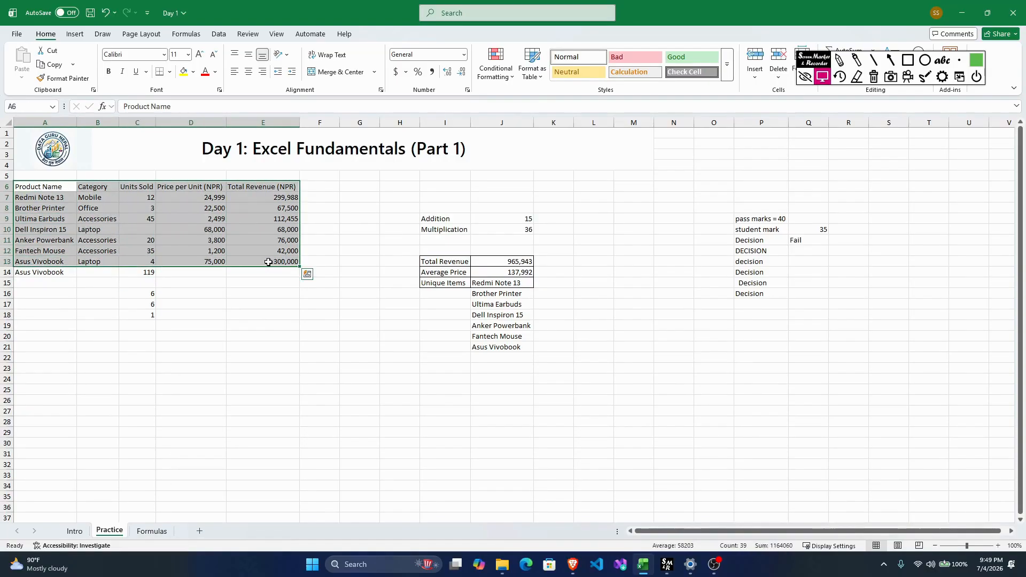
click(151, 532)
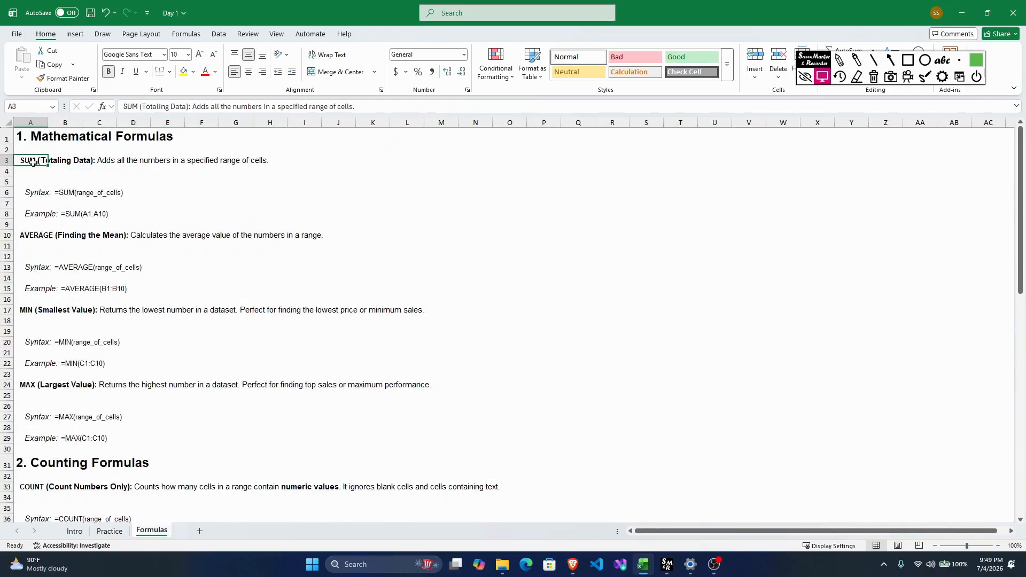
click(36, 236)
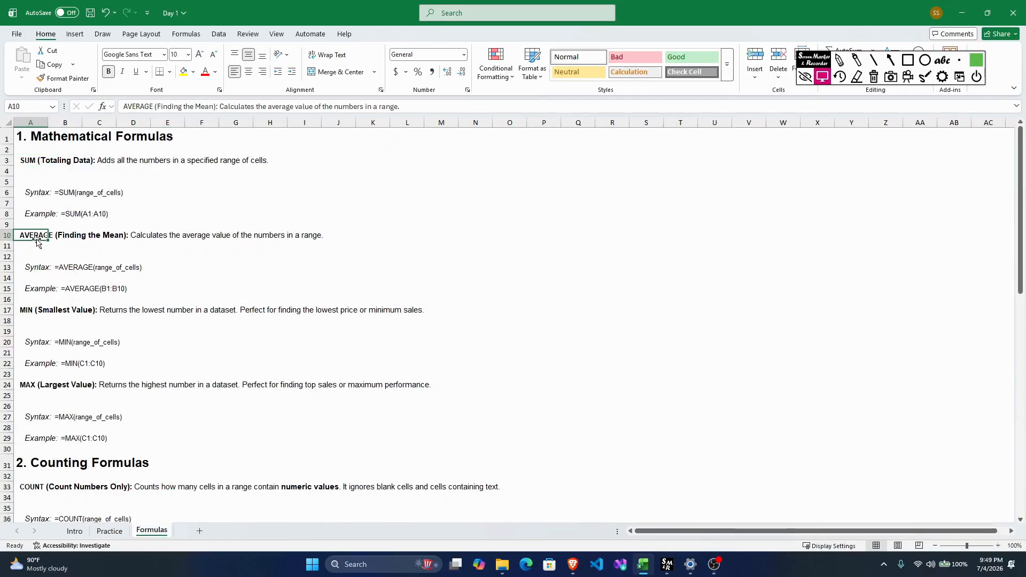
scroll(32, 293, down, 2)
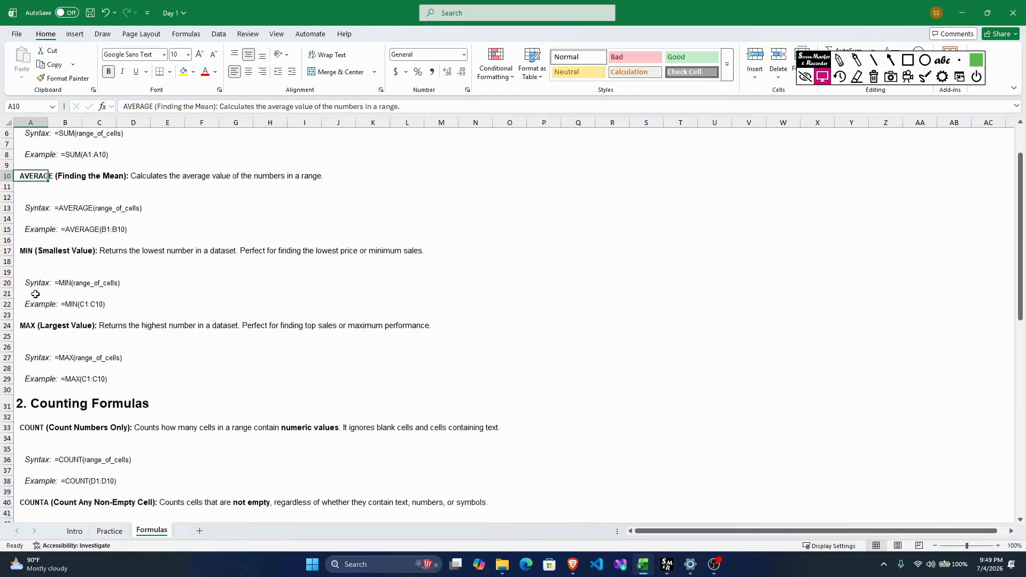
click(29, 248)
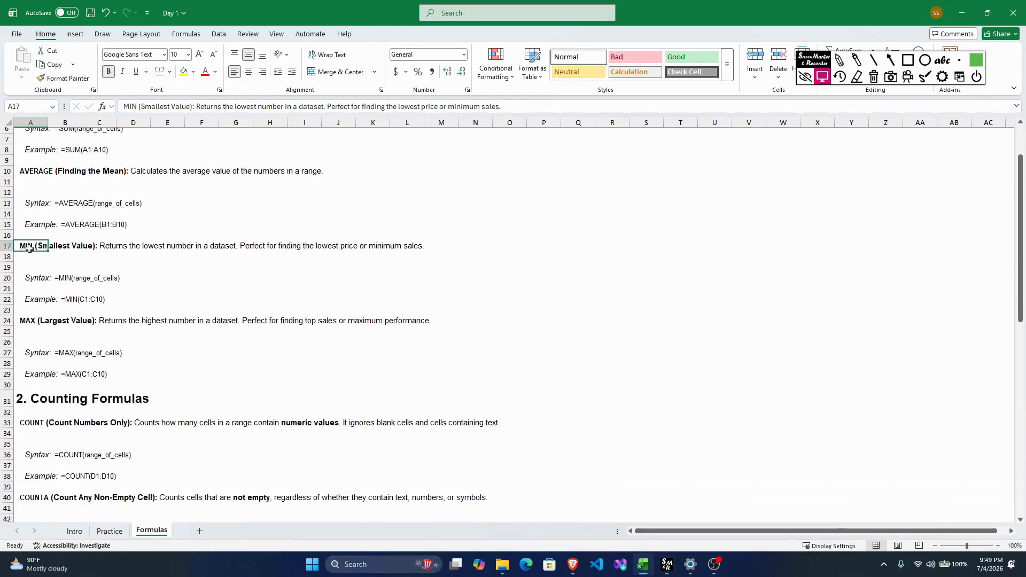
click(30, 323)
scroll(30, 327, down, 4)
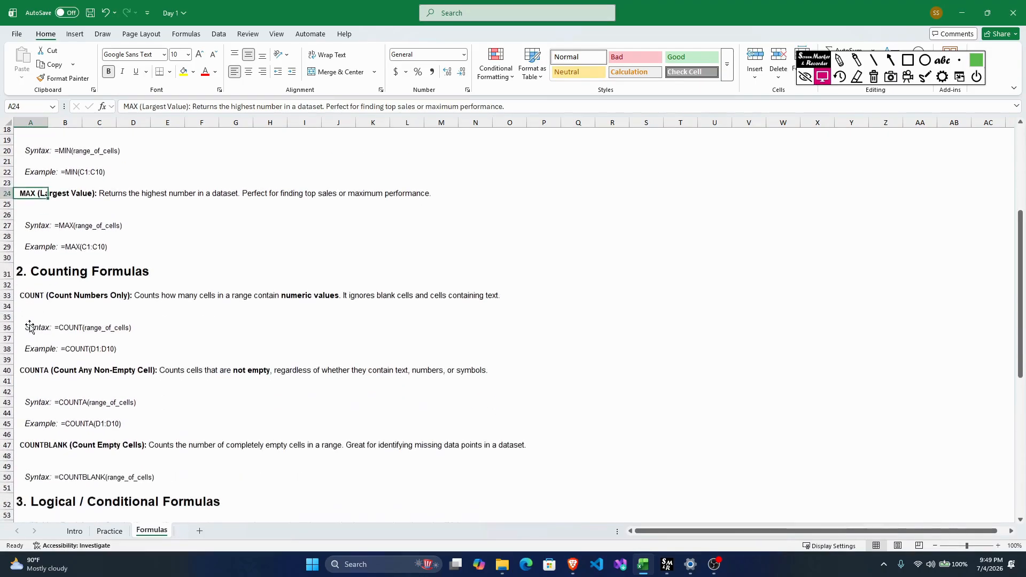
Review the counting formulas, the IF entry and the text cleaning formulas on the Formulas sheet
click(29, 295)
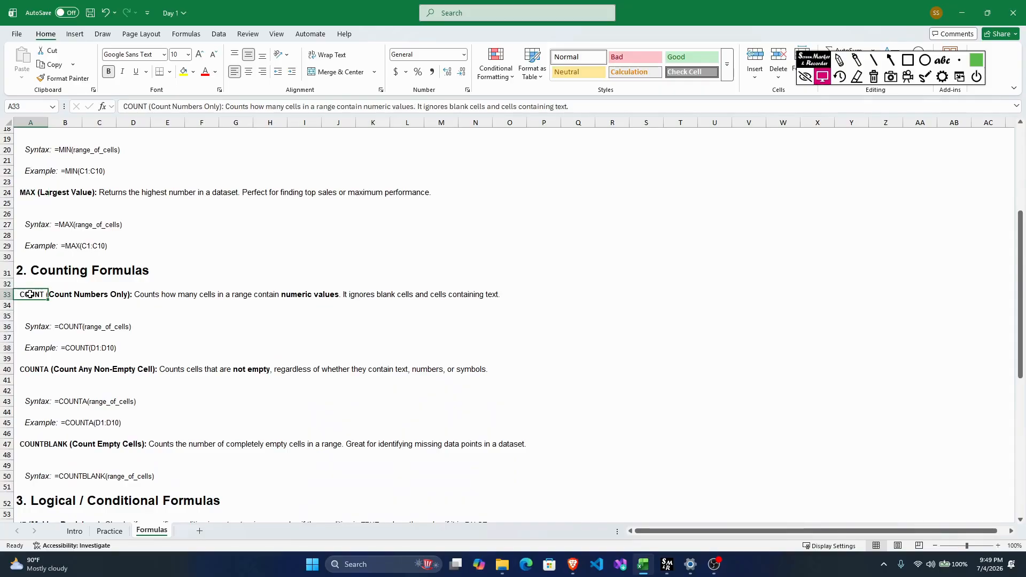
scroll(30, 294, down, 5)
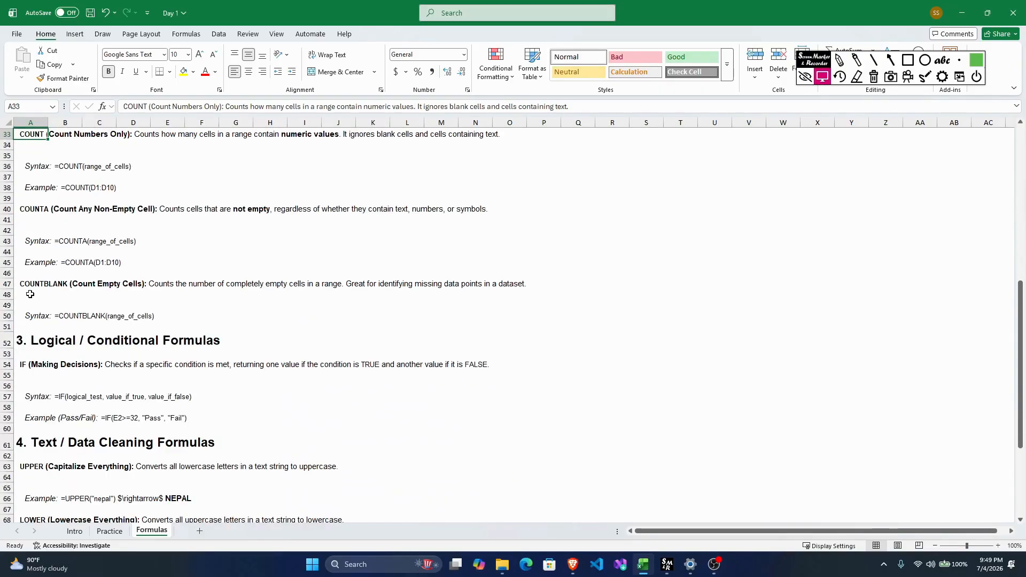
scroll(30, 294, down, 3)
drag(22, 270, 488, 266)
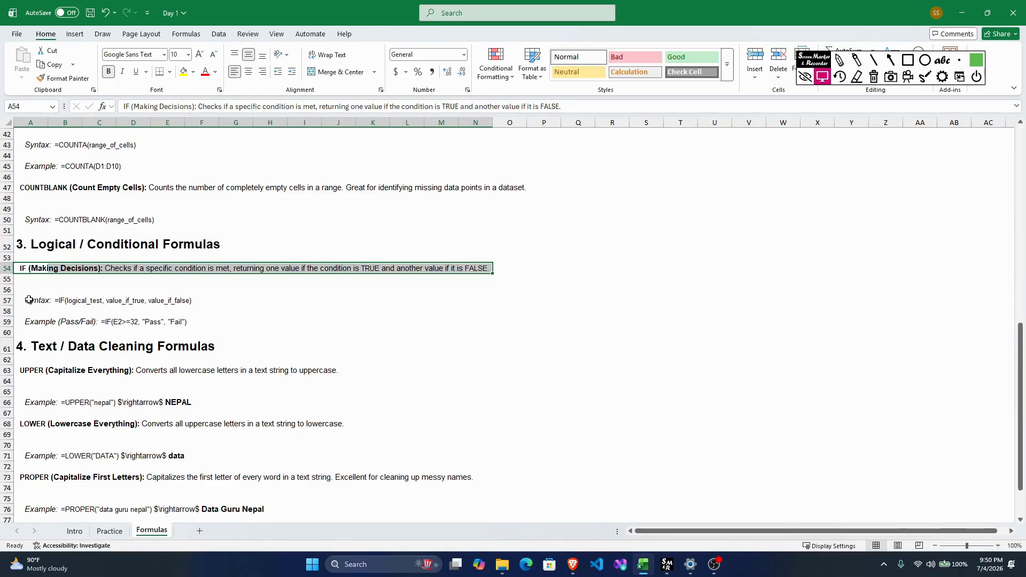
click(34, 268)
scroll(33, 289, down, 2)
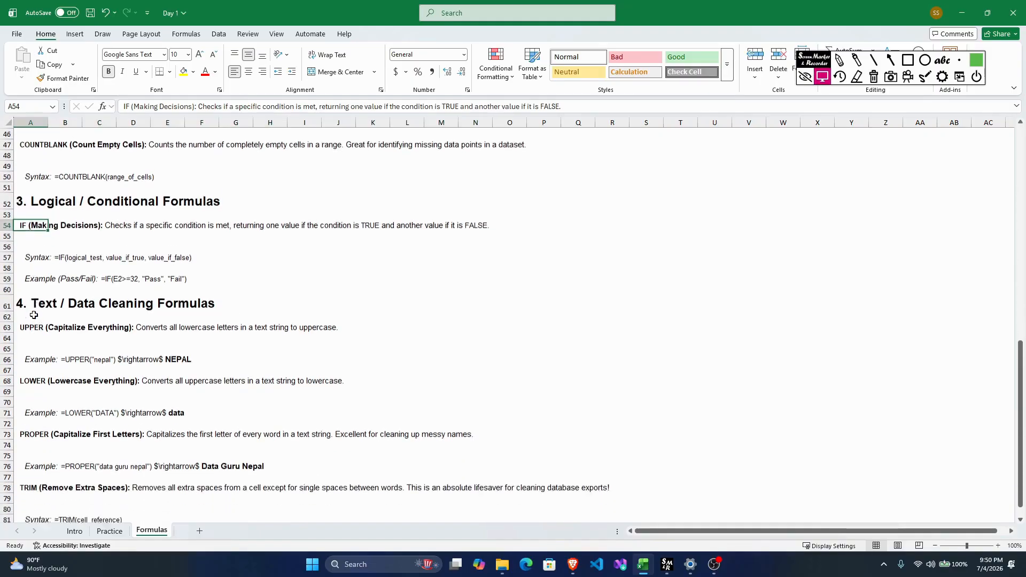
scroll(34, 315, down, 2)
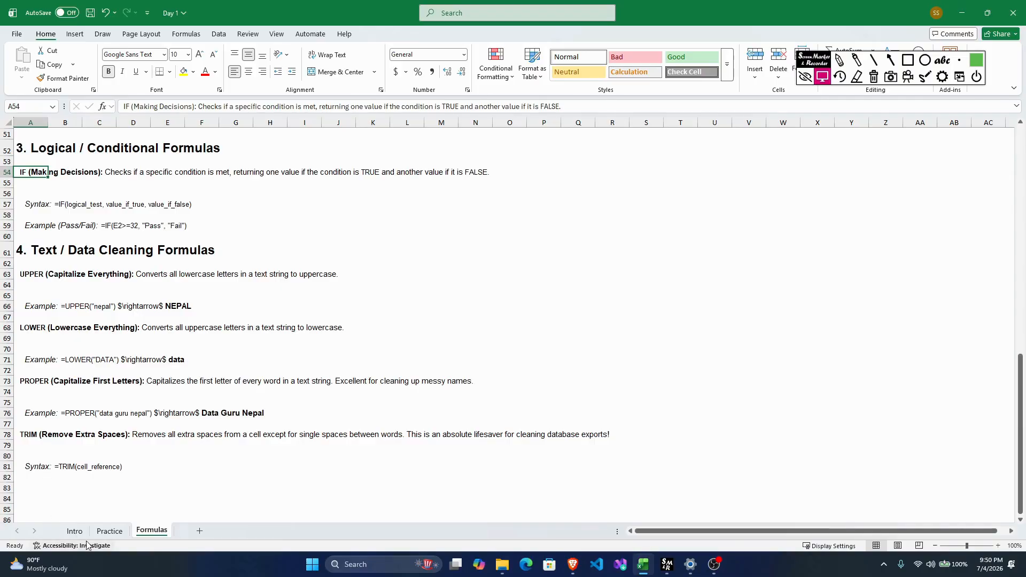
Look over the practised data and results in A6:R21 of the Practice sheet and check the TRIM formula in P16
click(110, 532)
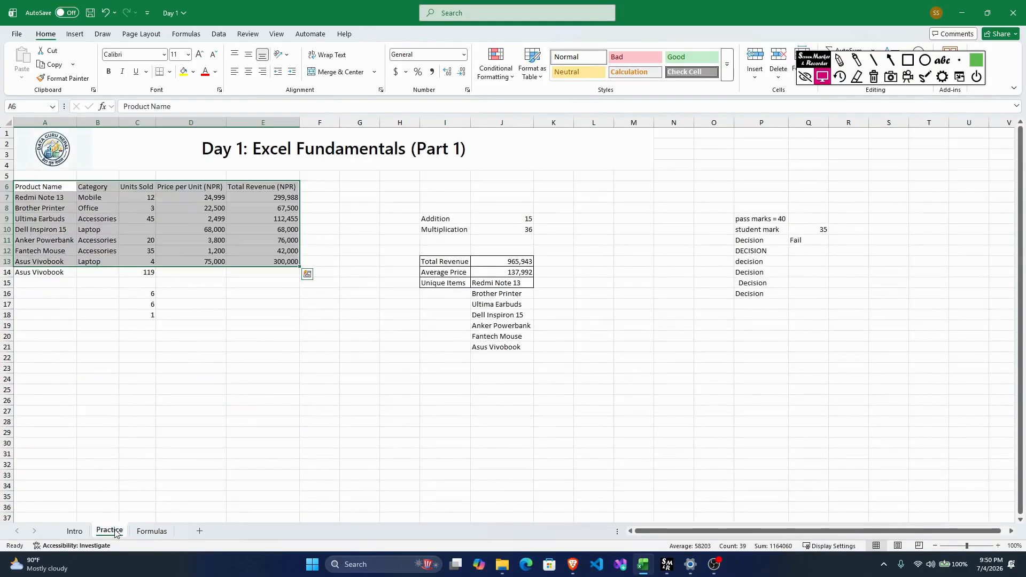
click(222, 371)
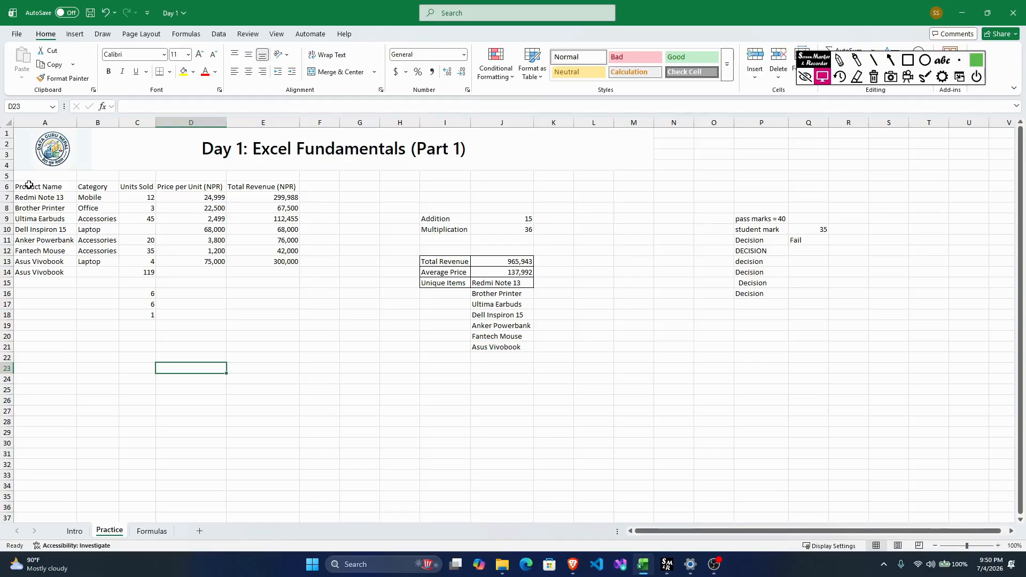
drag(29, 185, 837, 354)
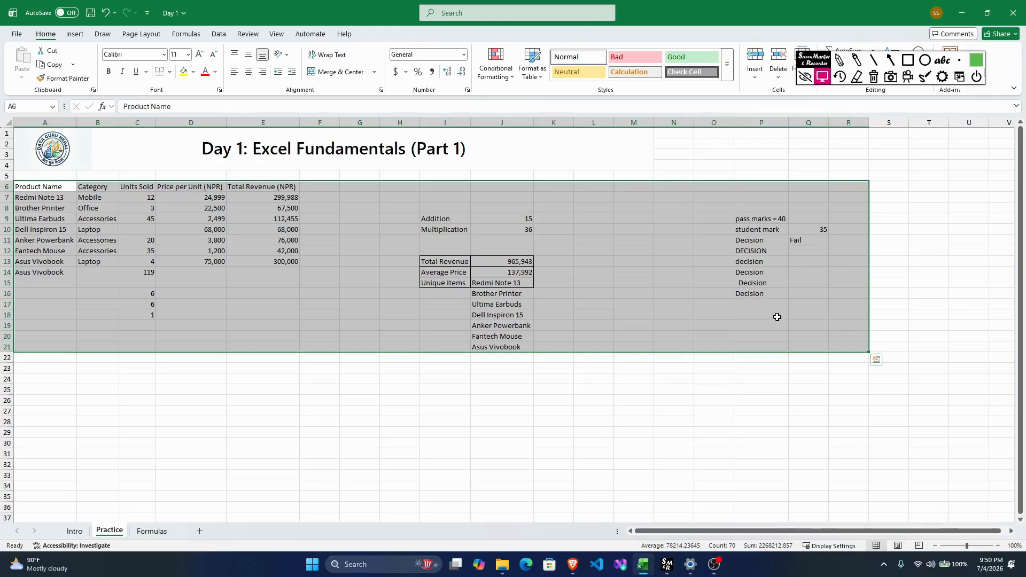
click(775, 293)
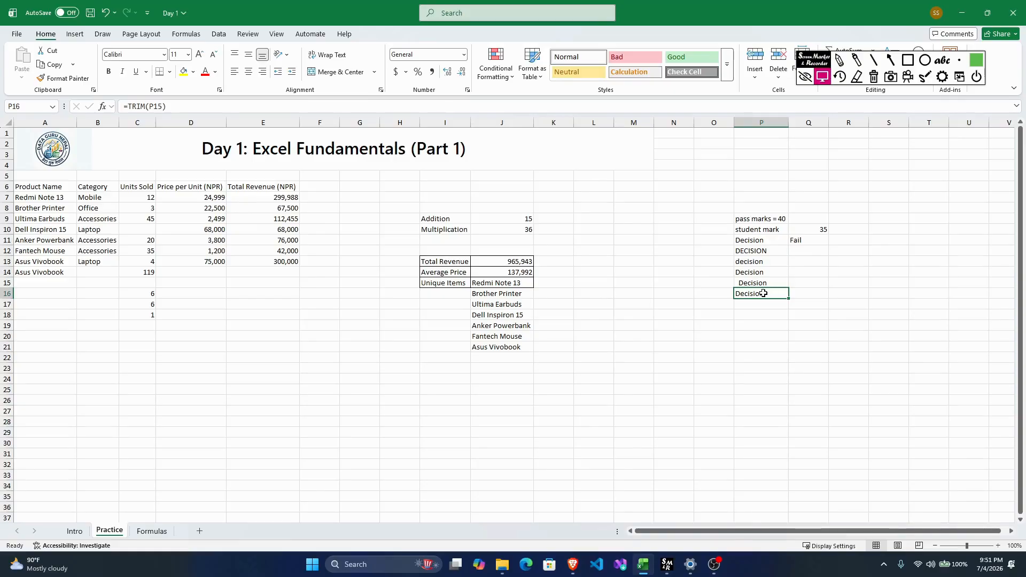
View the course overview on the Intro sheet, then skim all four formula sections on the Formulas sheet from start to end and back
click(82, 534)
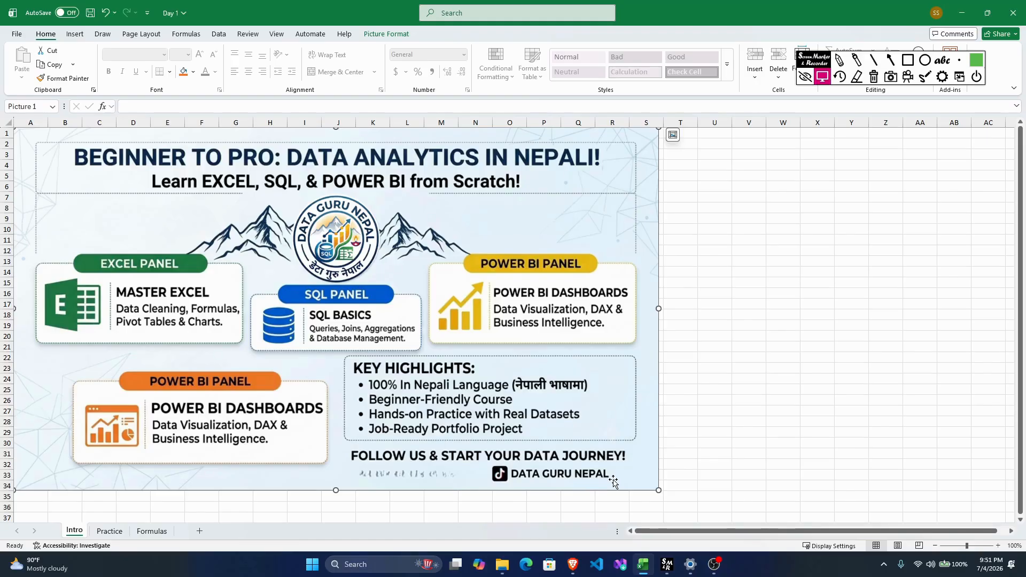
click(153, 532)
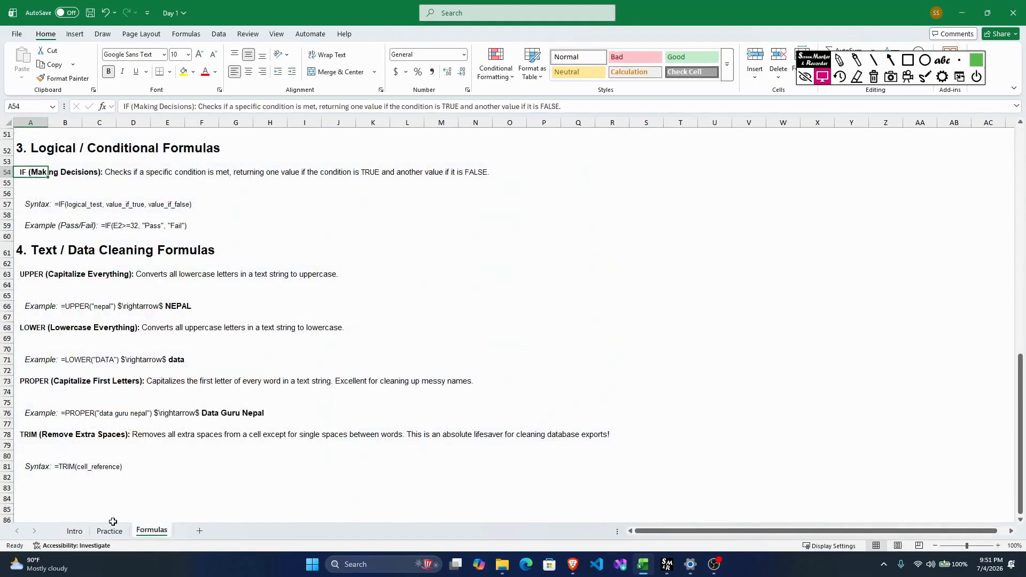
scroll(133, 386, up, 13)
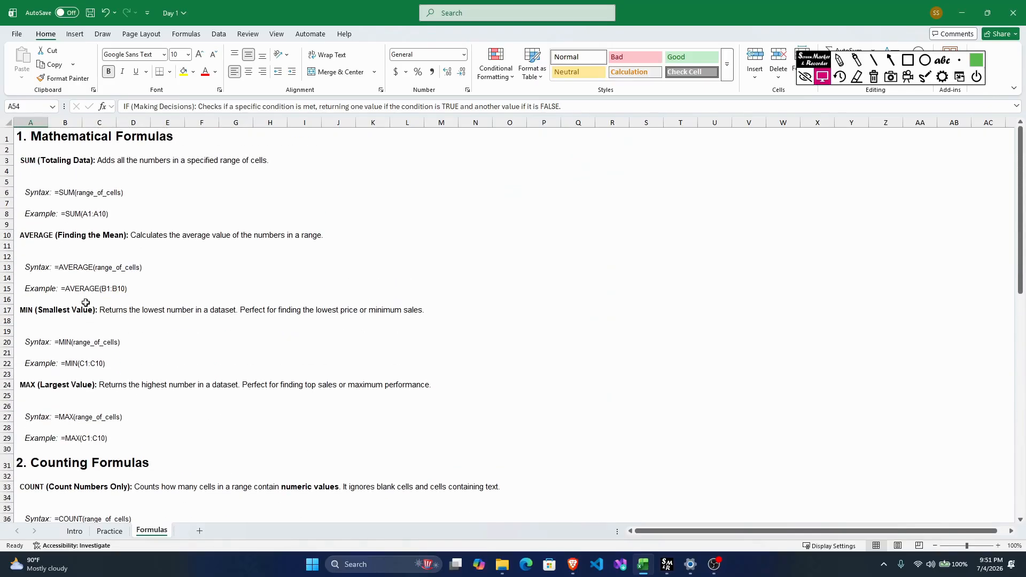
scroll(36, 368, down, 17)
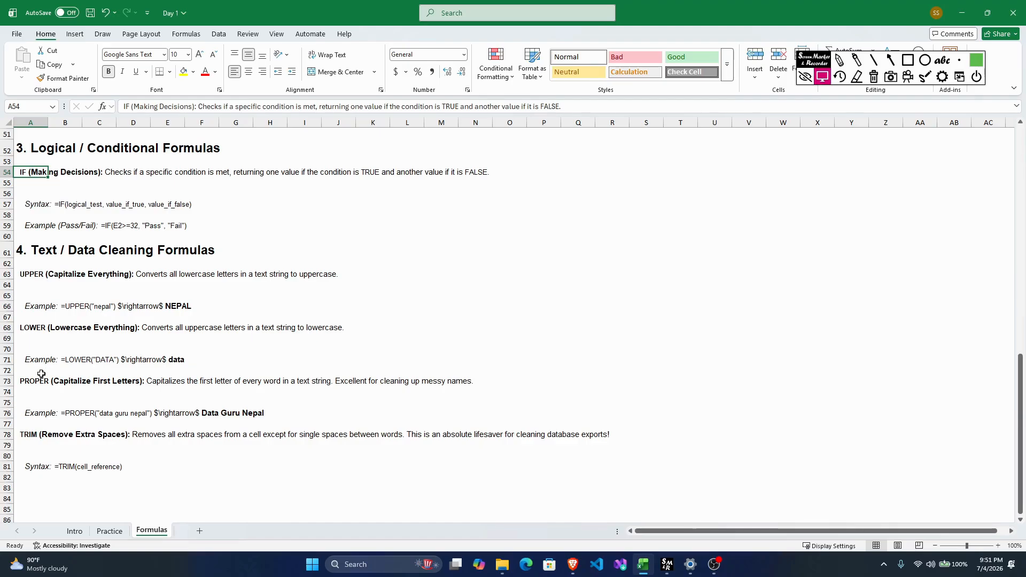
scroll(52, 377, up, 4)
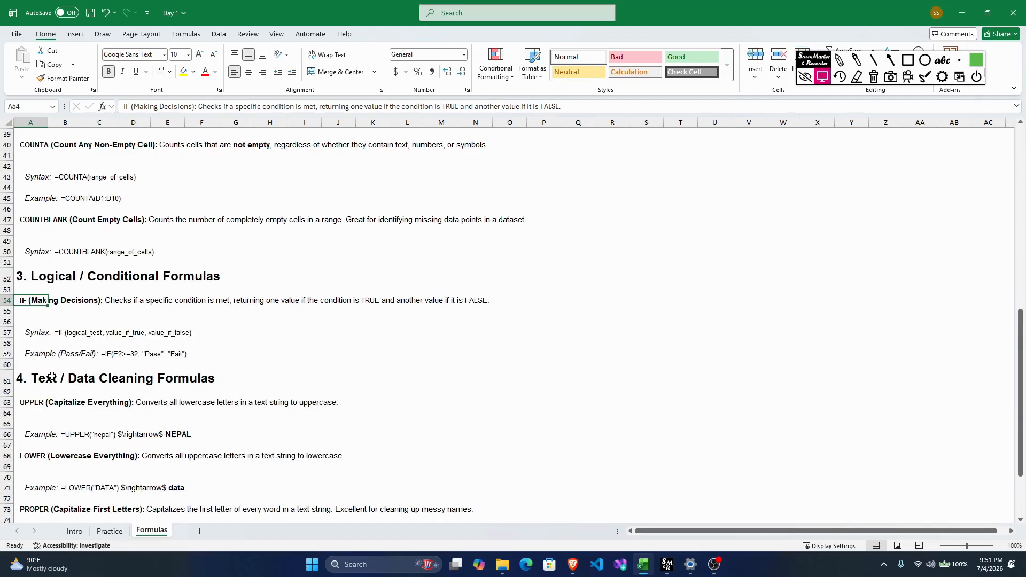
scroll(52, 377, up, 8)
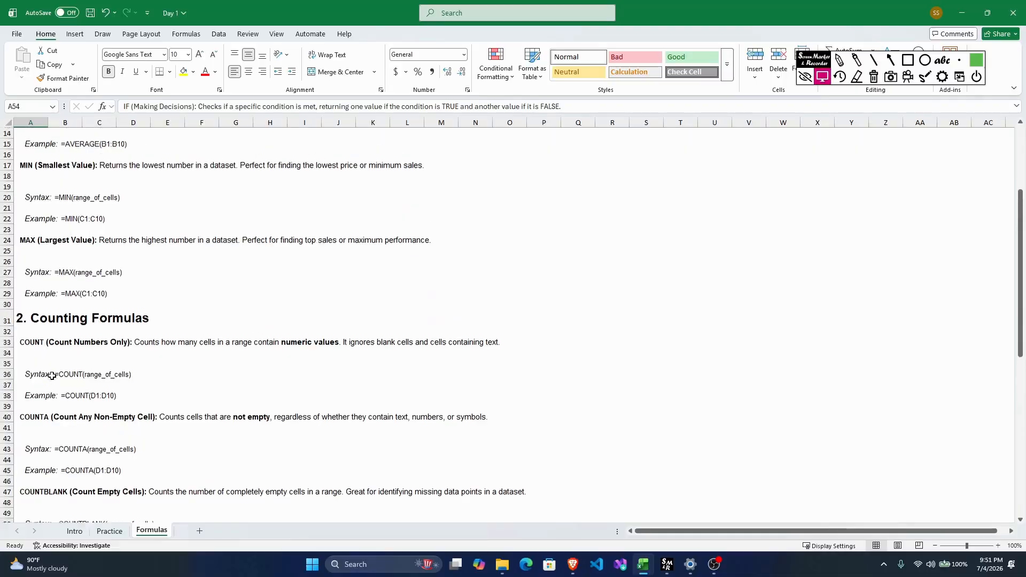
scroll(52, 377, up, 4)
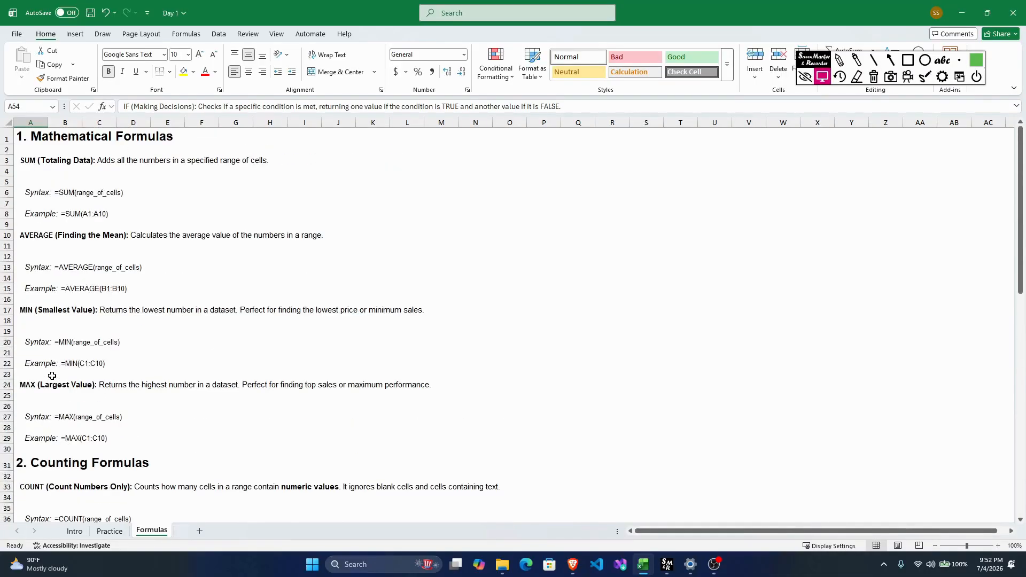
Handwrite "30d" in green above the Excel Panel heading on the Intro sheet with the screen marker's pen
click(73, 531)
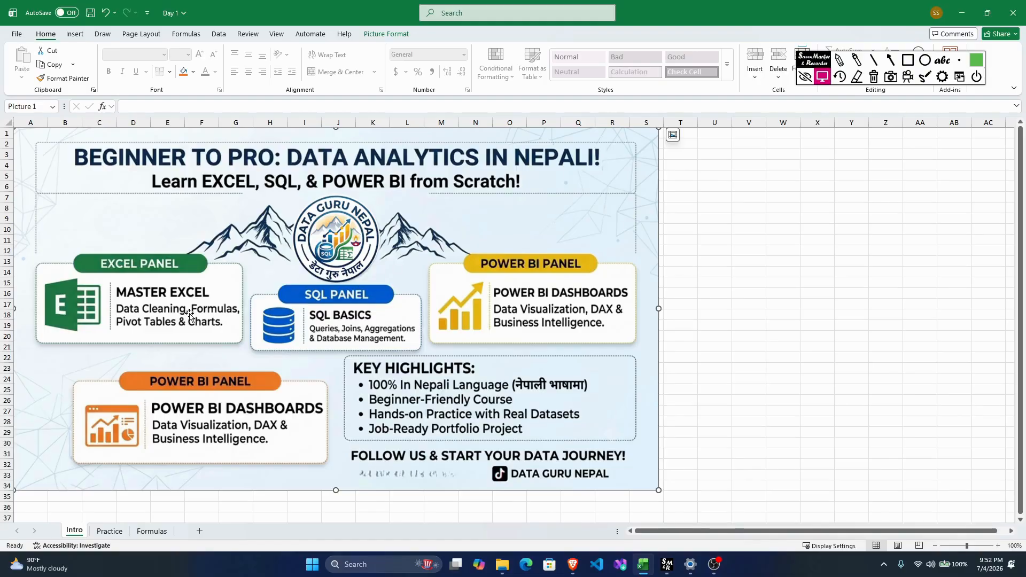
click(839, 60)
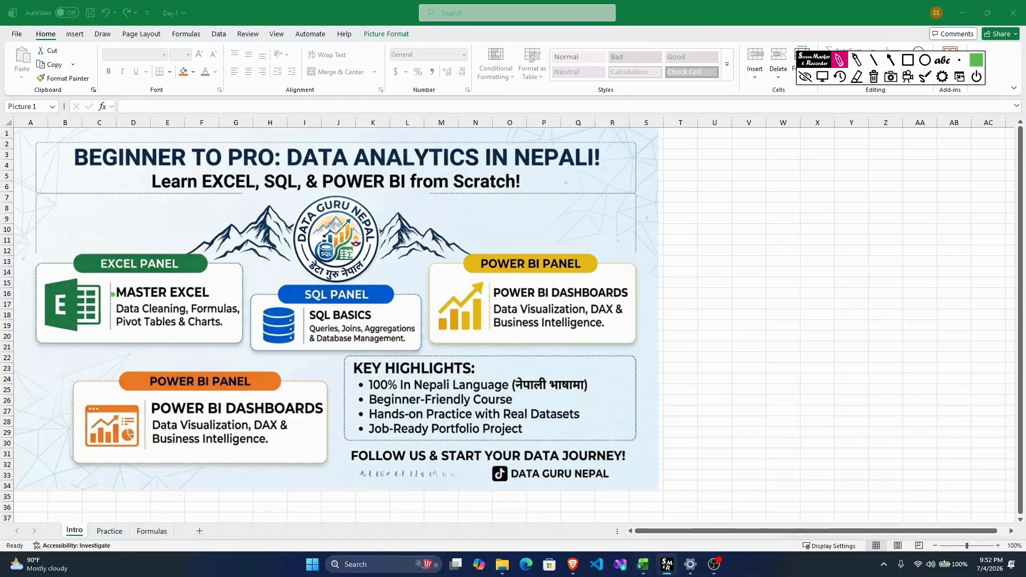
mouse_move(106, 233)
mouse_down()
mouse_move(115, 220)
mouse_move(138, 235)
mouse_move(134, 256)
mouse_up()
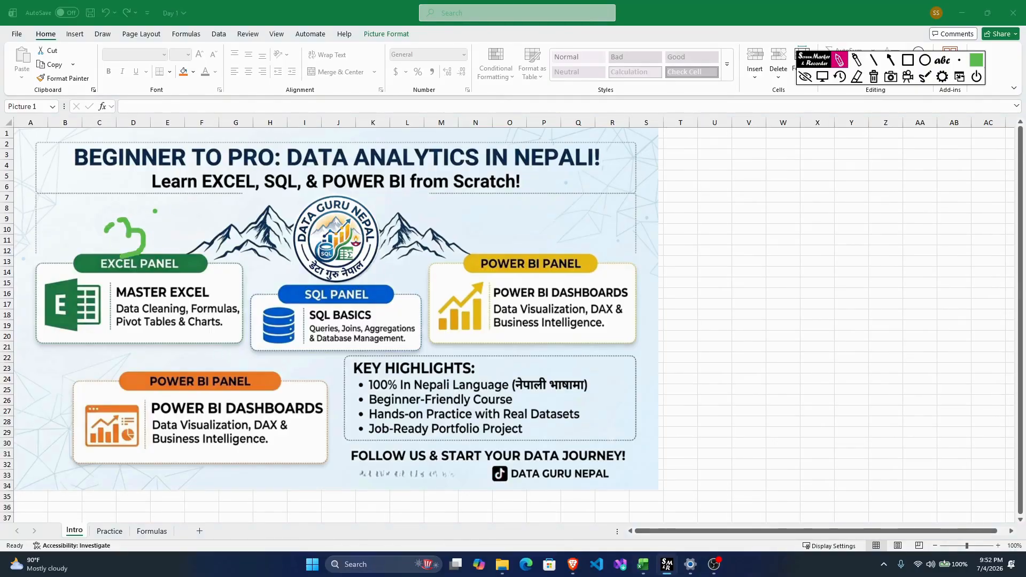
mouse_move(145, 211)
mouse_down()
mouse_move(141, 231)
mouse_move(171, 220)
mouse_move(150, 212)
mouse_up()
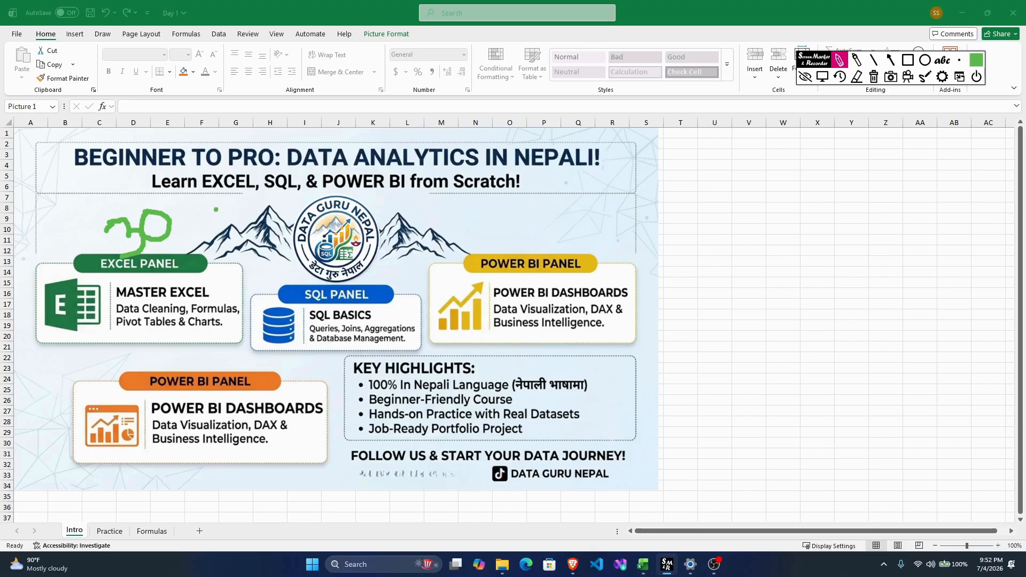
drag(185, 197, 192, 233)
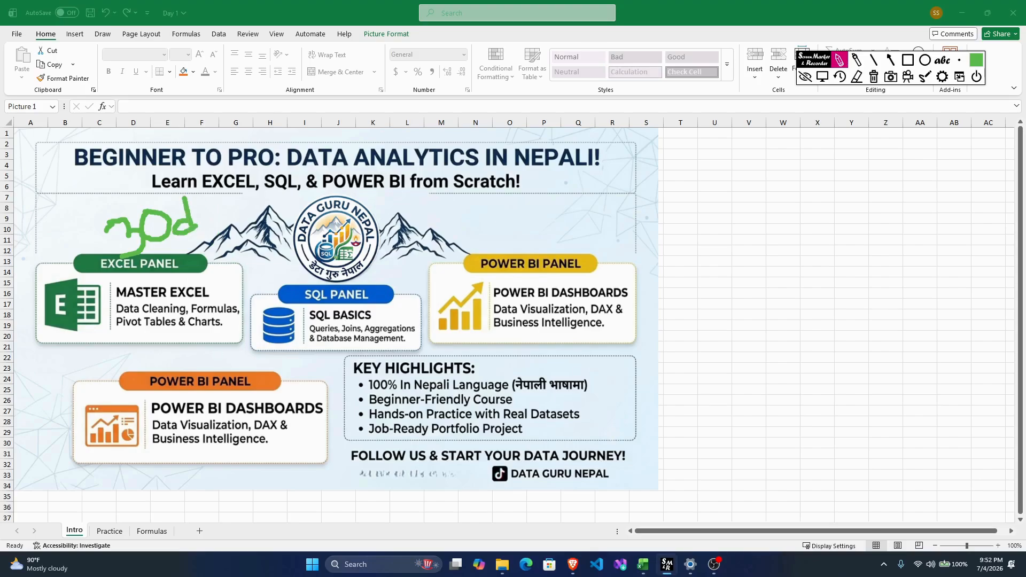